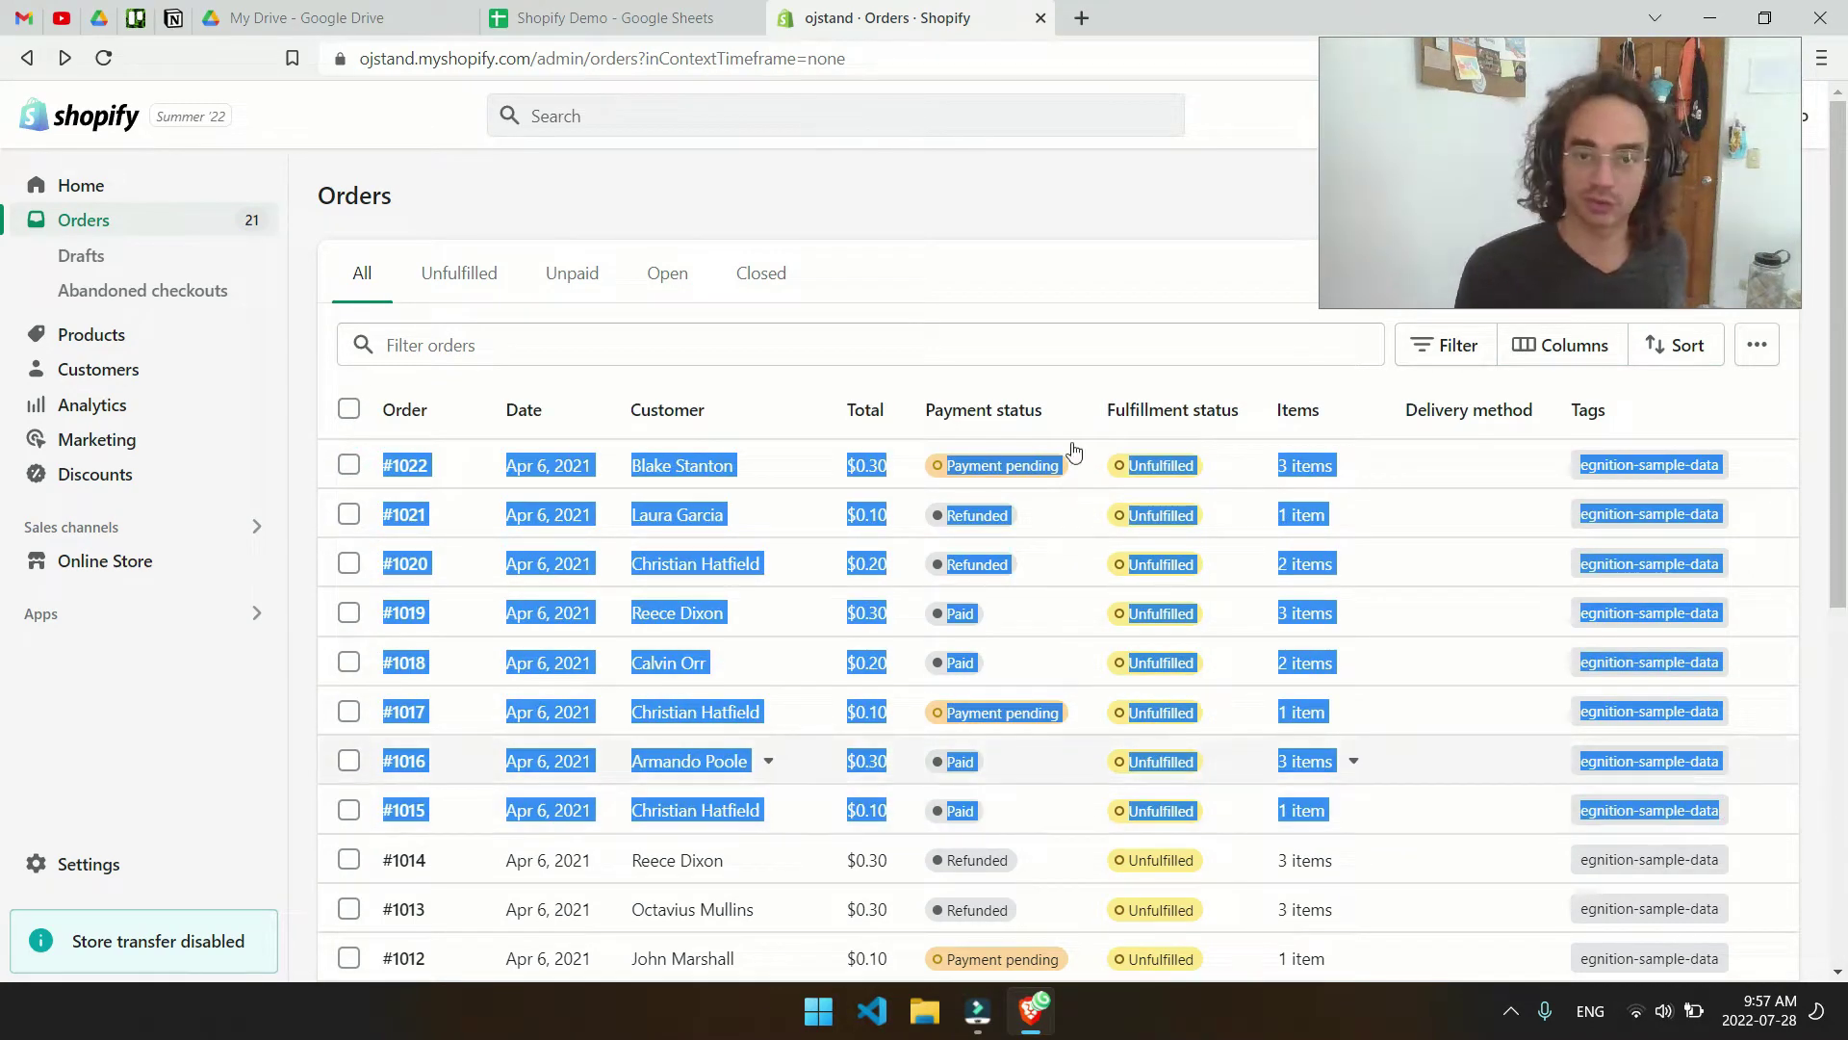
Paste the copied Shopify order rows into A1 of the Shopify Demo spreadsheet, then open a new tab.
{"action": "left_click", "coordinate": [606, 18]}
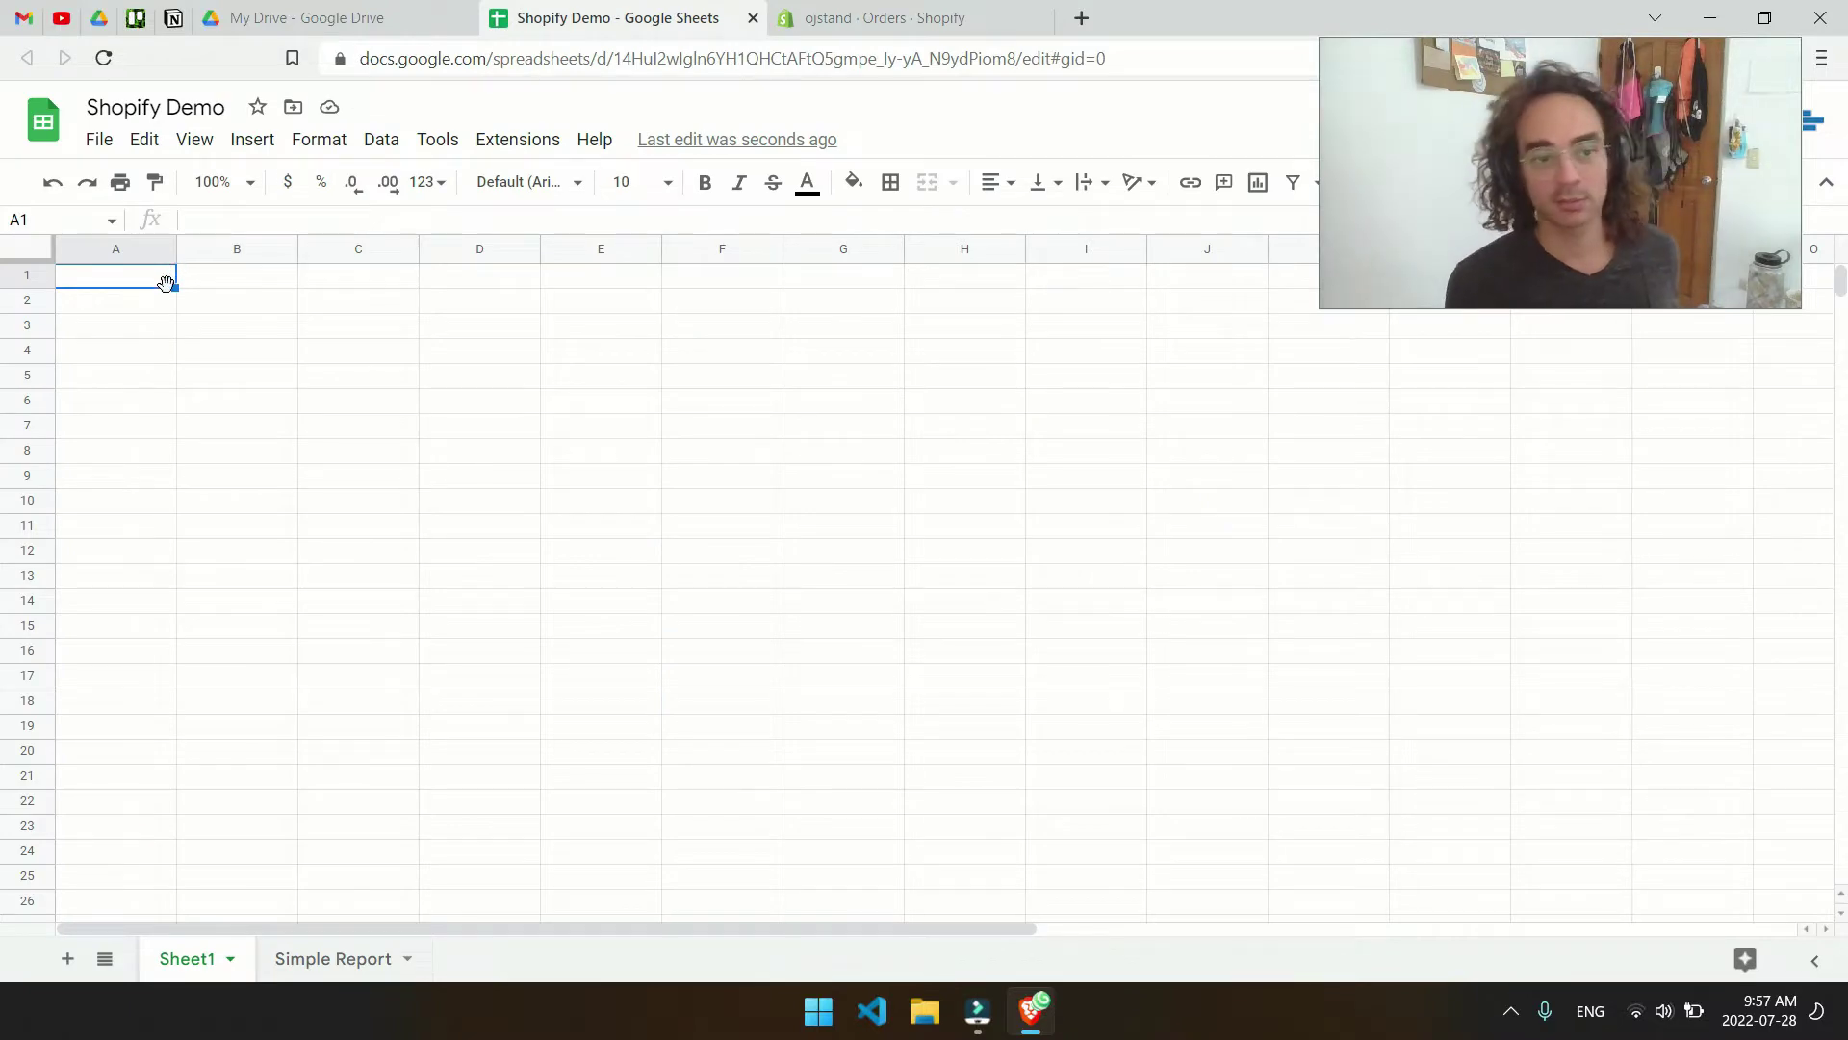
{"action": "key", "text": "ctrl+v"}
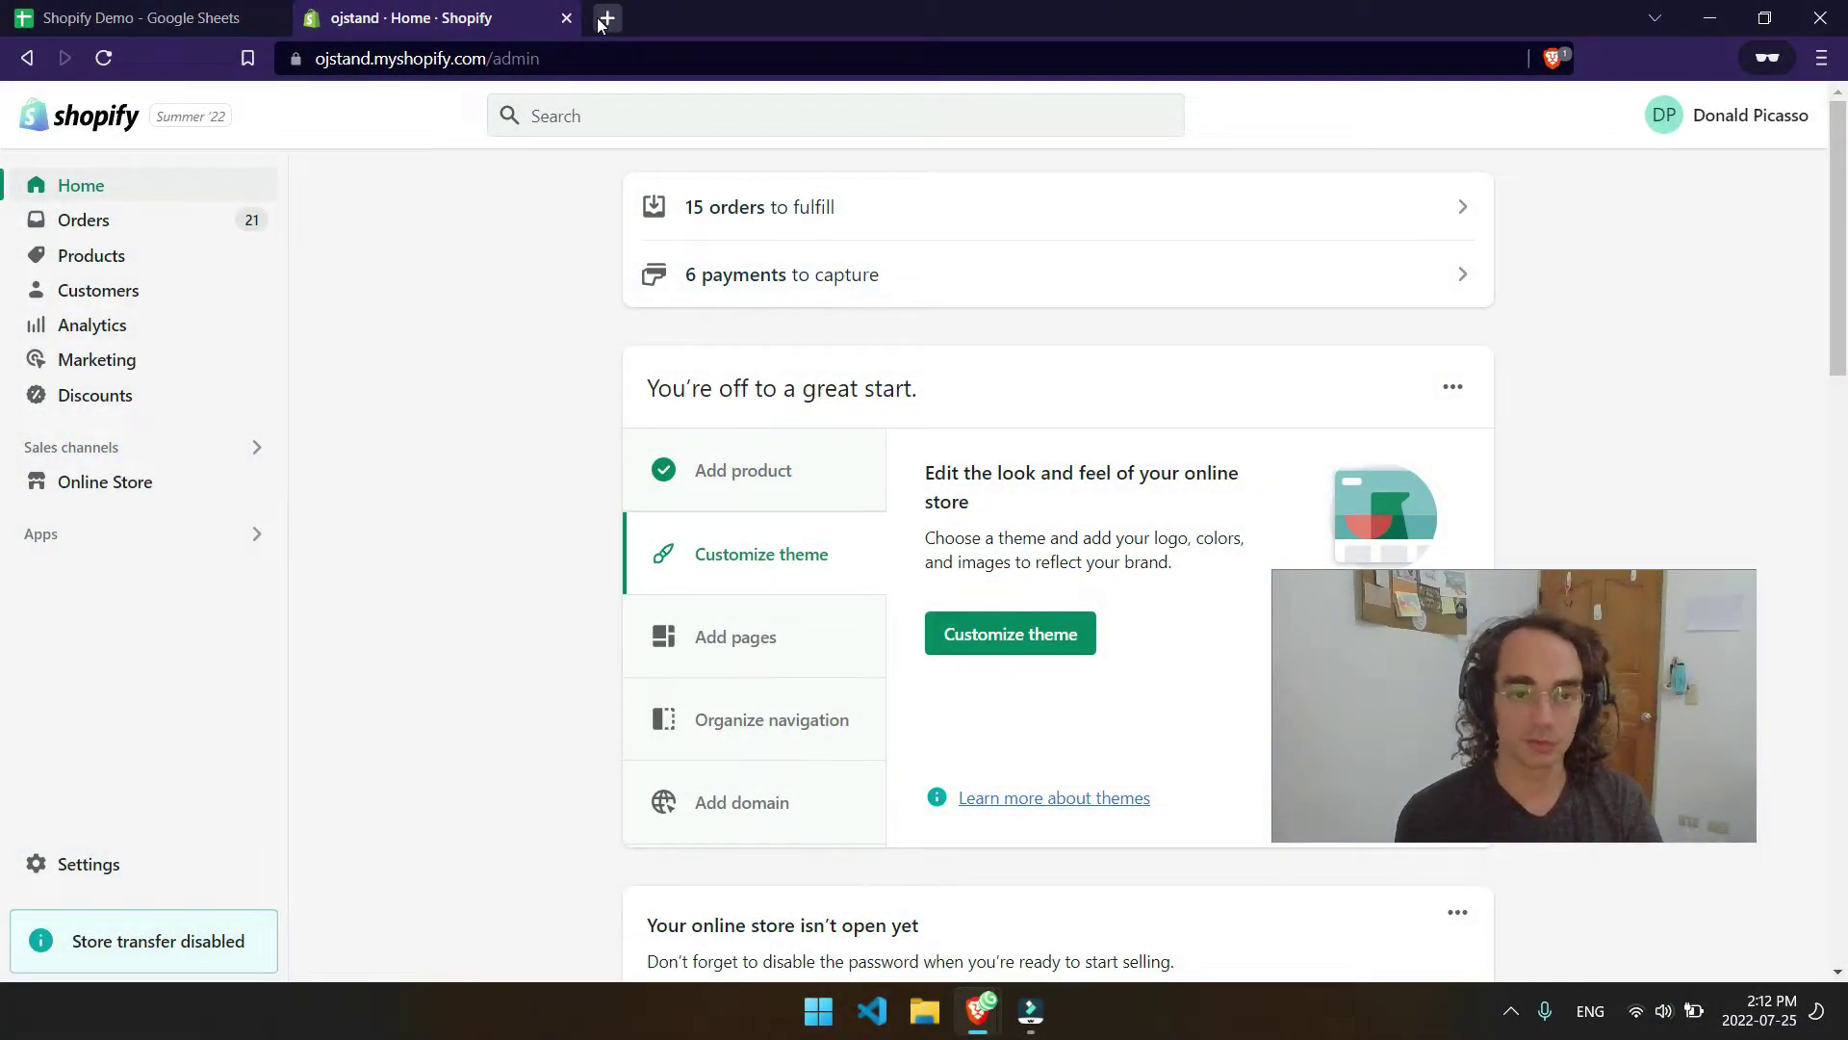
{"action": "left_click", "coordinate": [600, 18]}
Get the Mixed Analytics API Connector add-on from mixedanalytics.com, then return to the Shopify Demo spreadsheet.
{"action": "type", "text": "mixeda"}
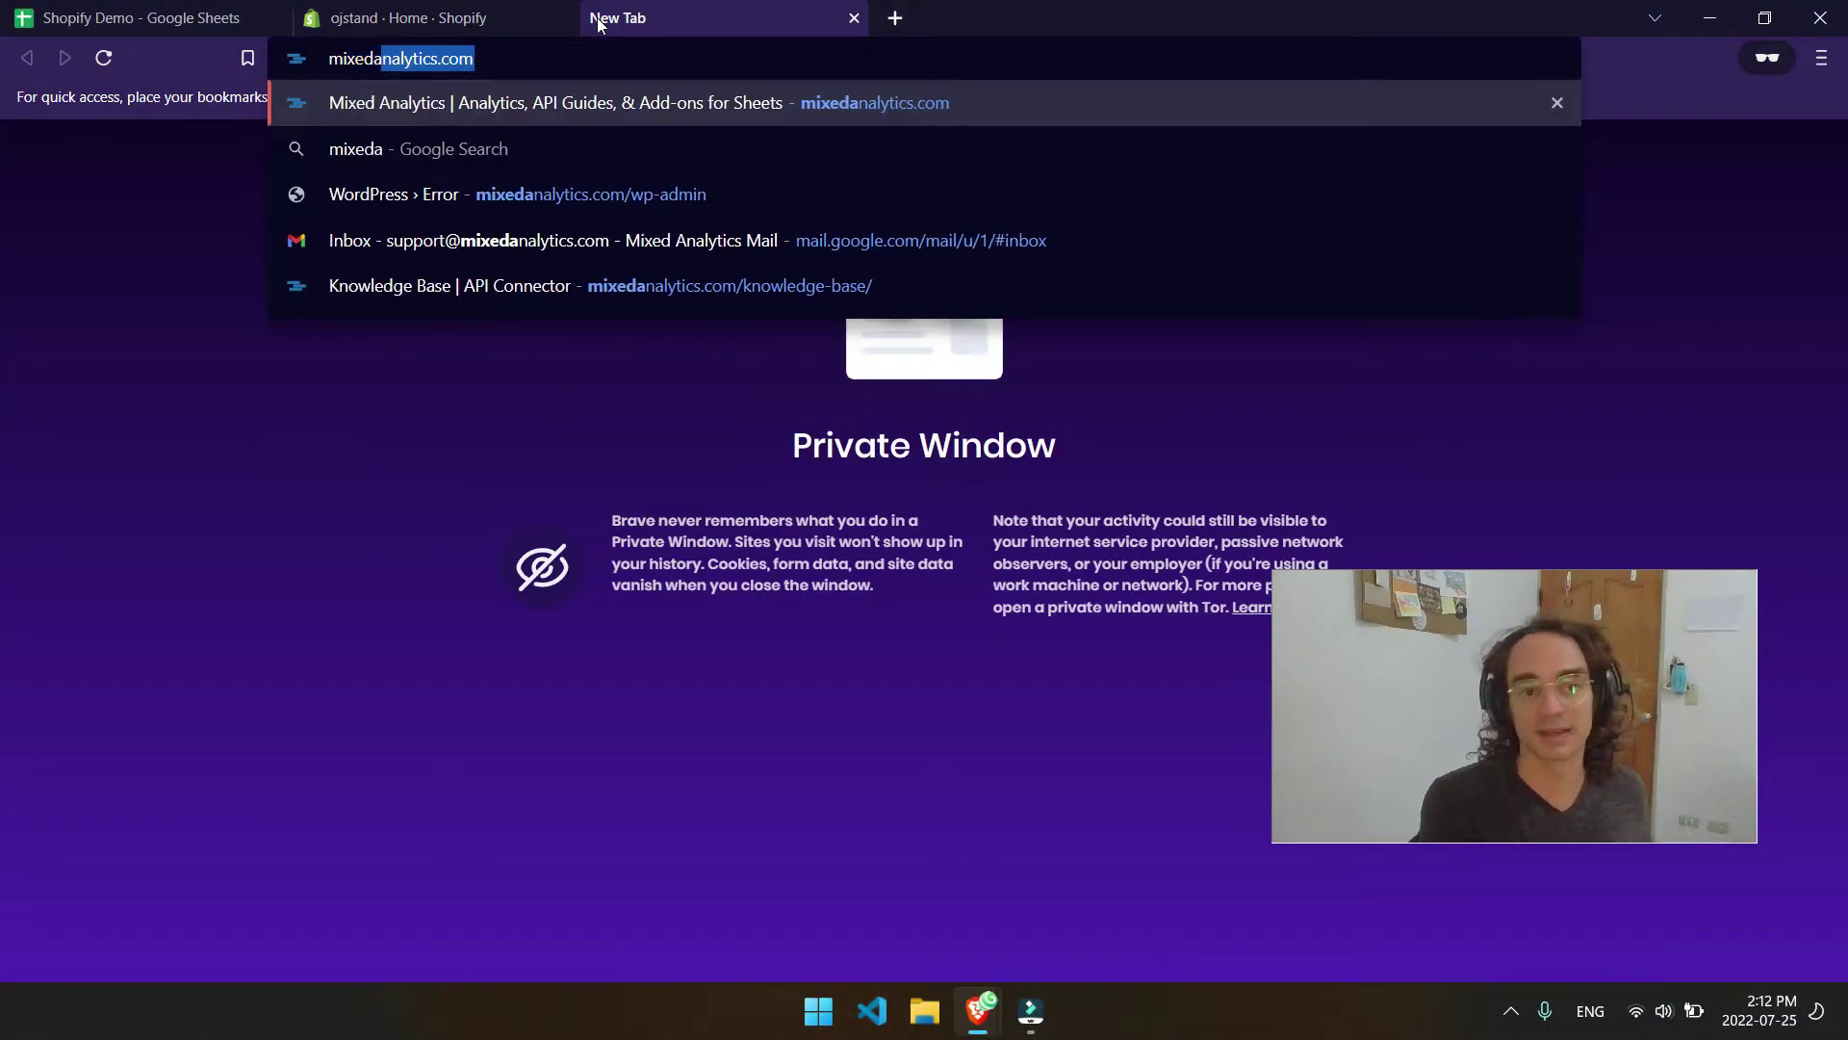
{"action": "key", "text": "Return"}
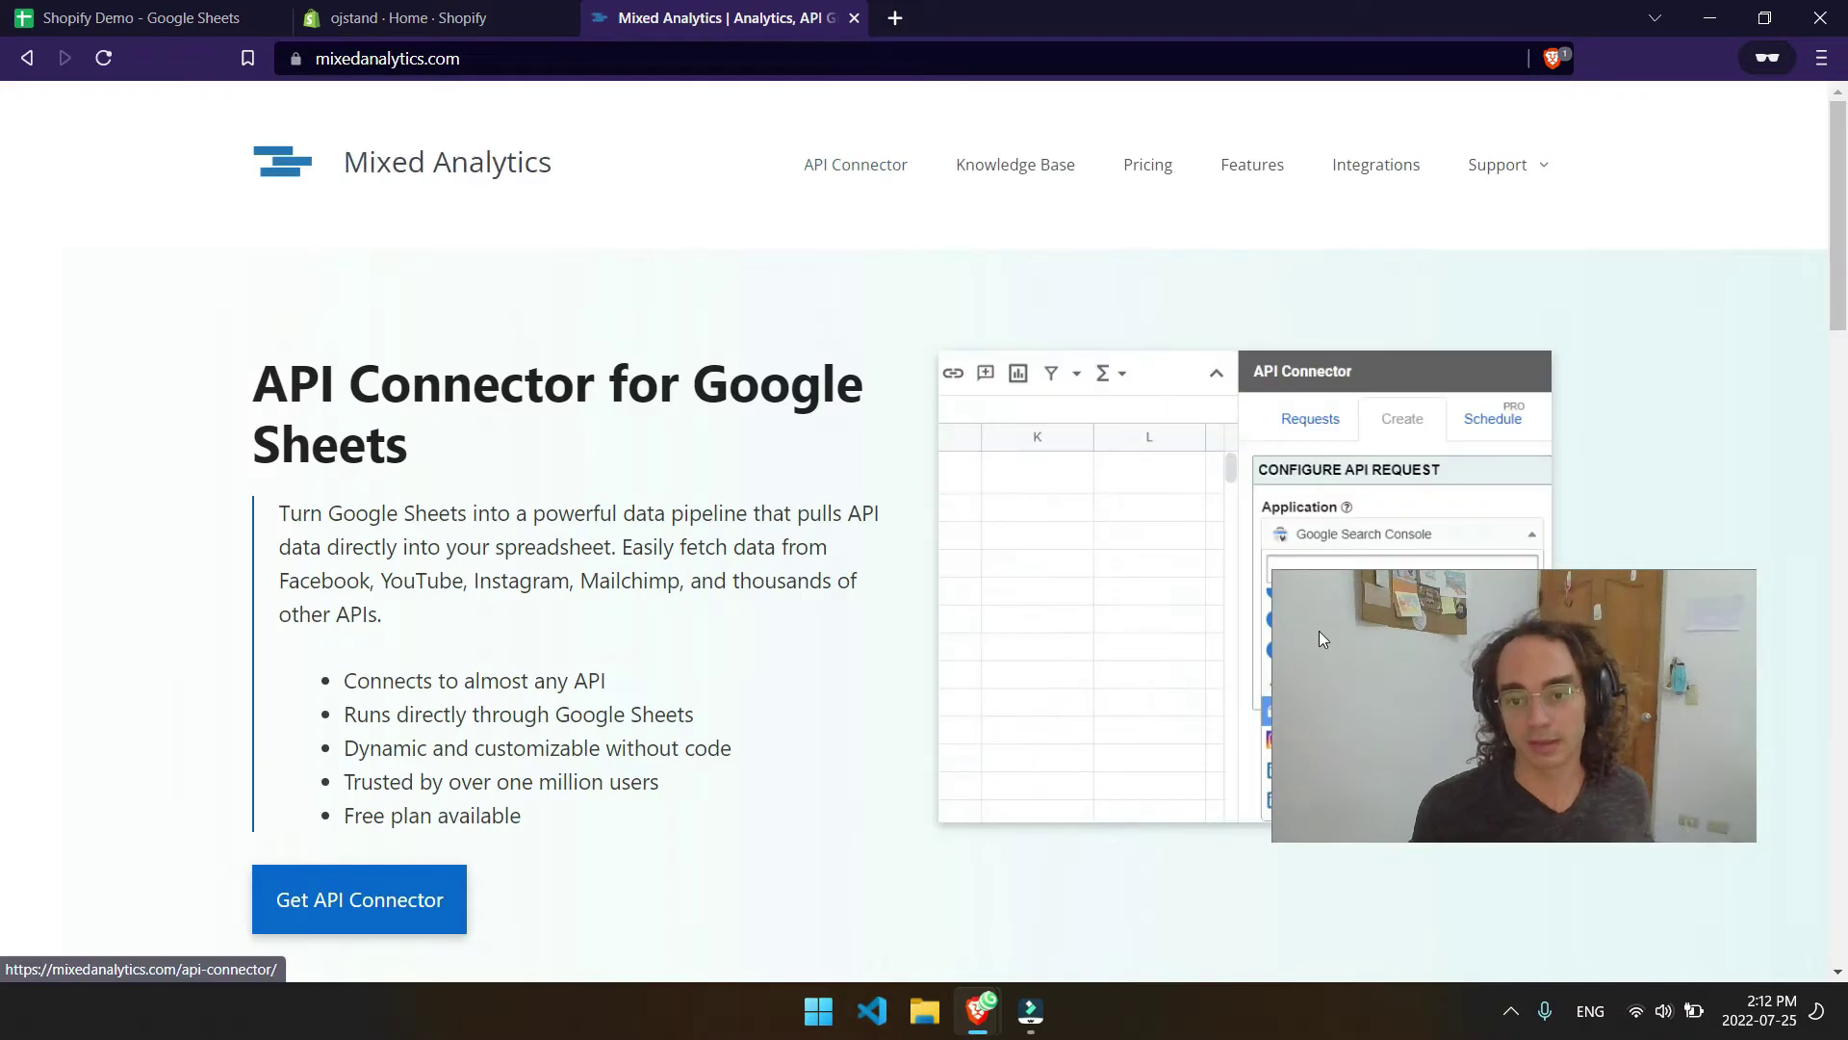
{"action": "left_click", "coordinate": [381, 905]}
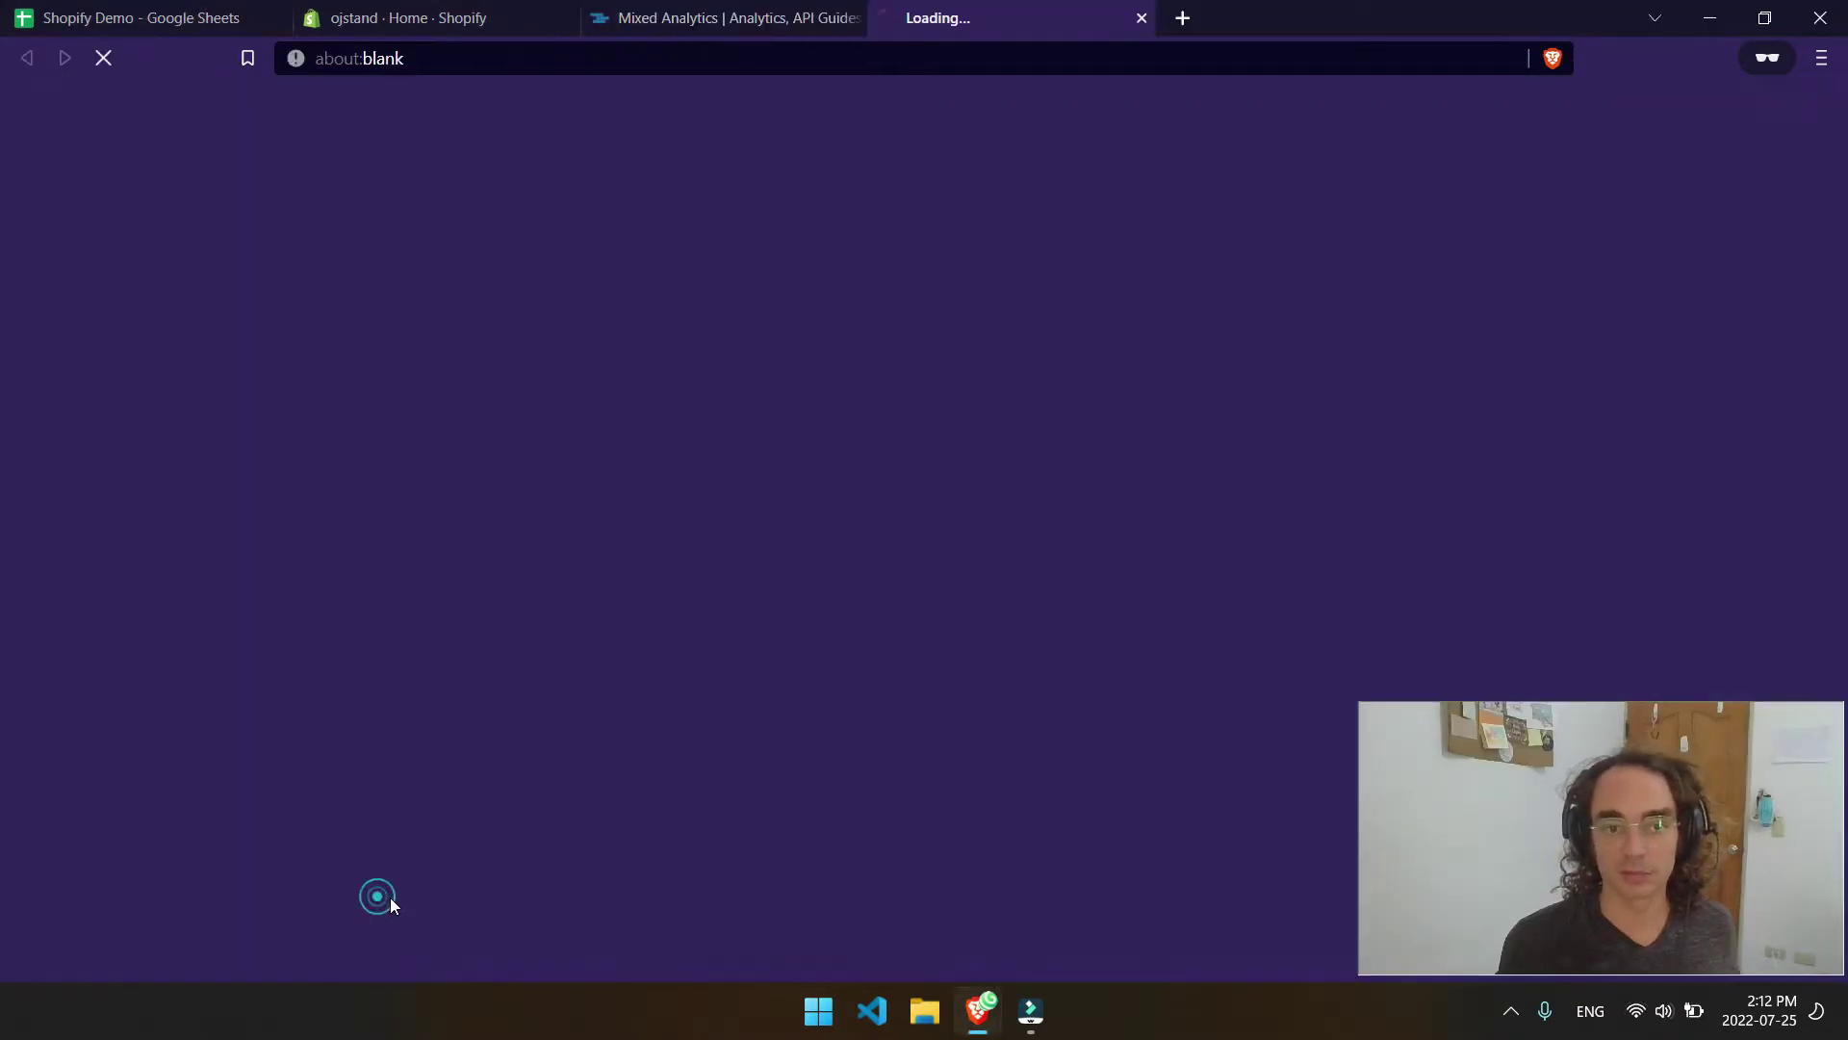
{"action": "left_click", "coordinate": [785, 24]}
{"action": "left_click", "coordinate": [855, 18]}
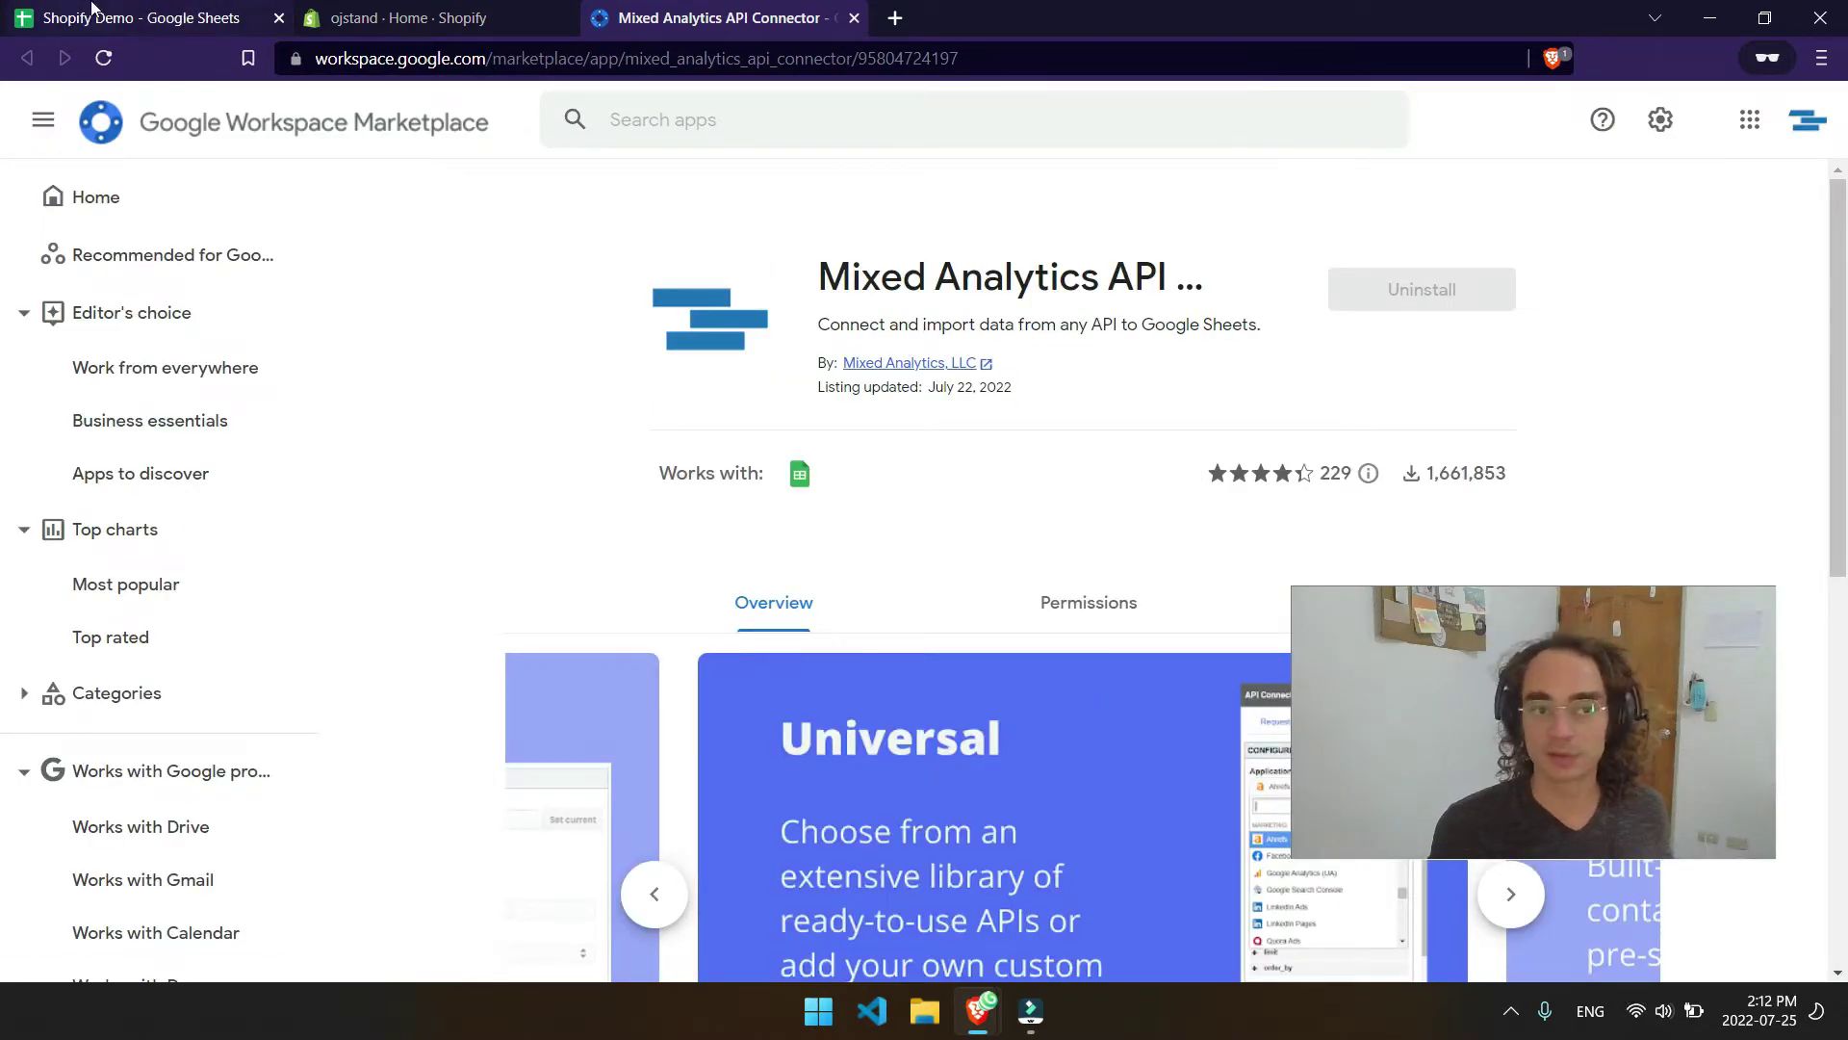
{"action": "left_click", "coordinate": [174, 11]}
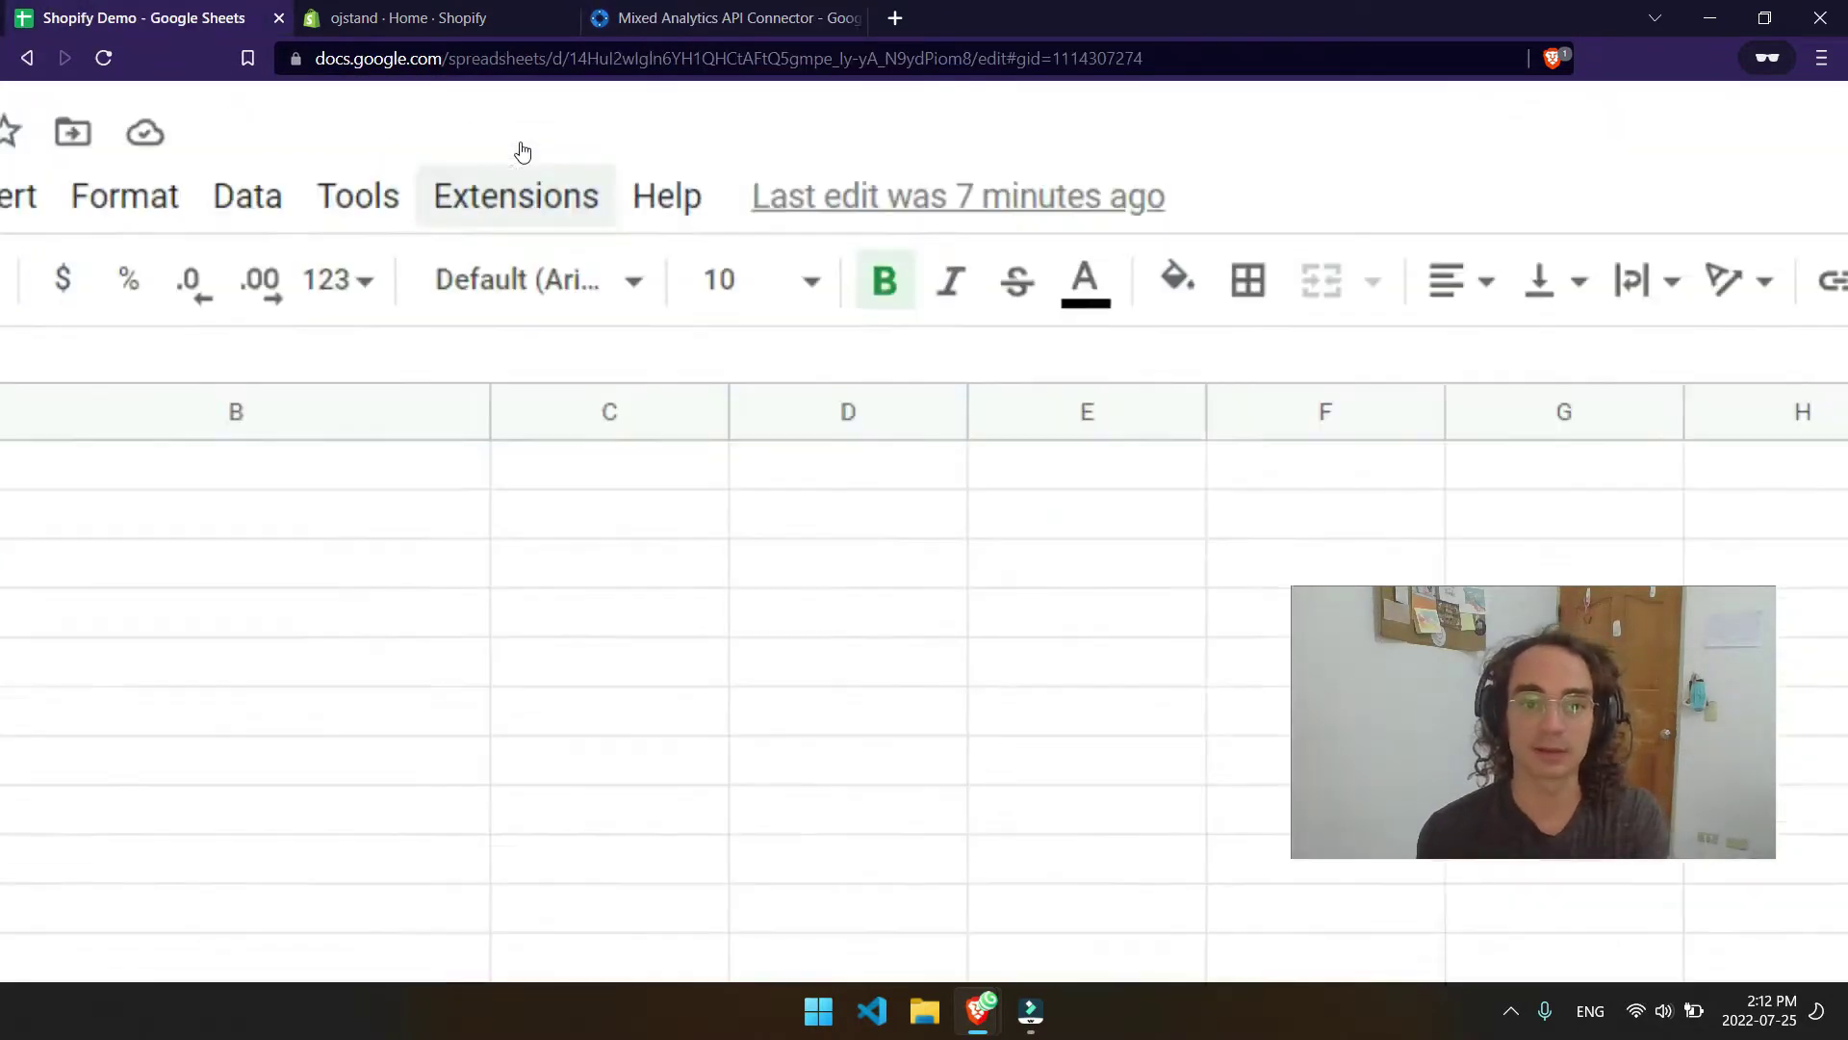
Launch the Mixed Analytics API Connector sidebar from Extensions, then go back to the Shopify admin.
{"action": "left_click", "coordinate": [520, 143]}
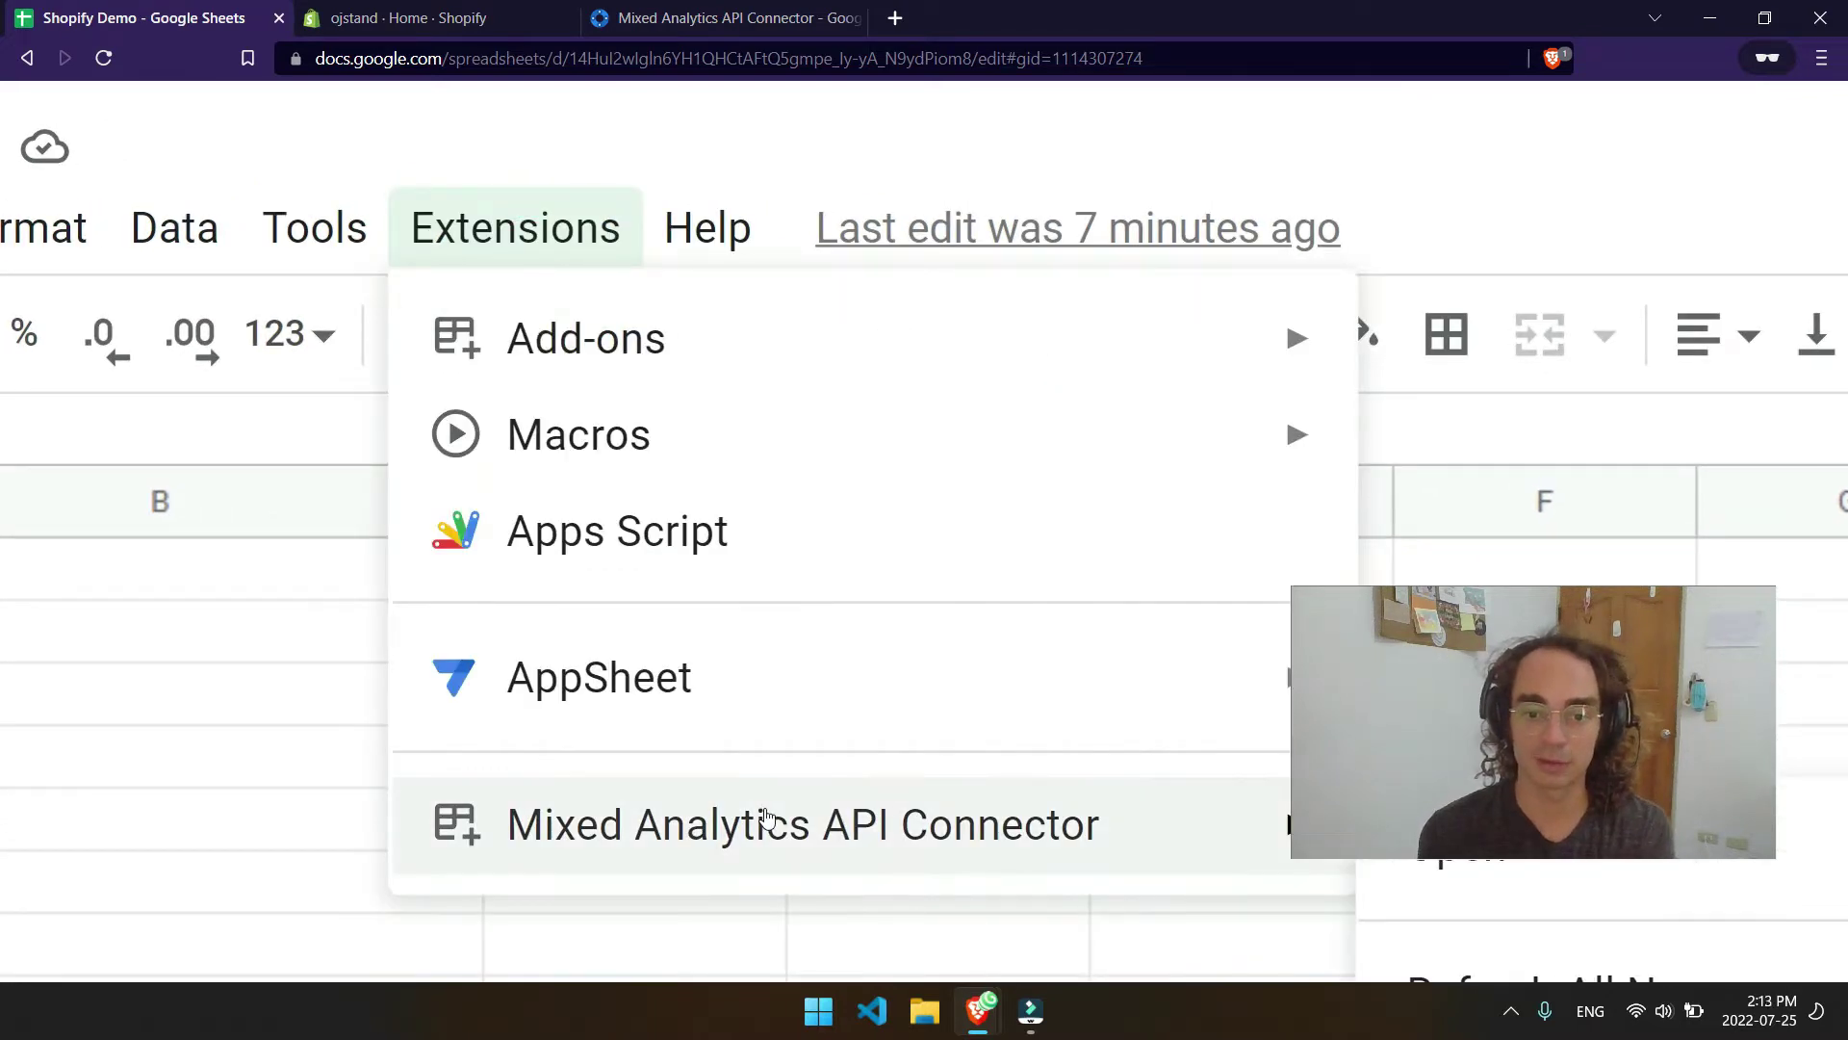
{"action": "mouse_move", "coordinate": [1272, 843]}
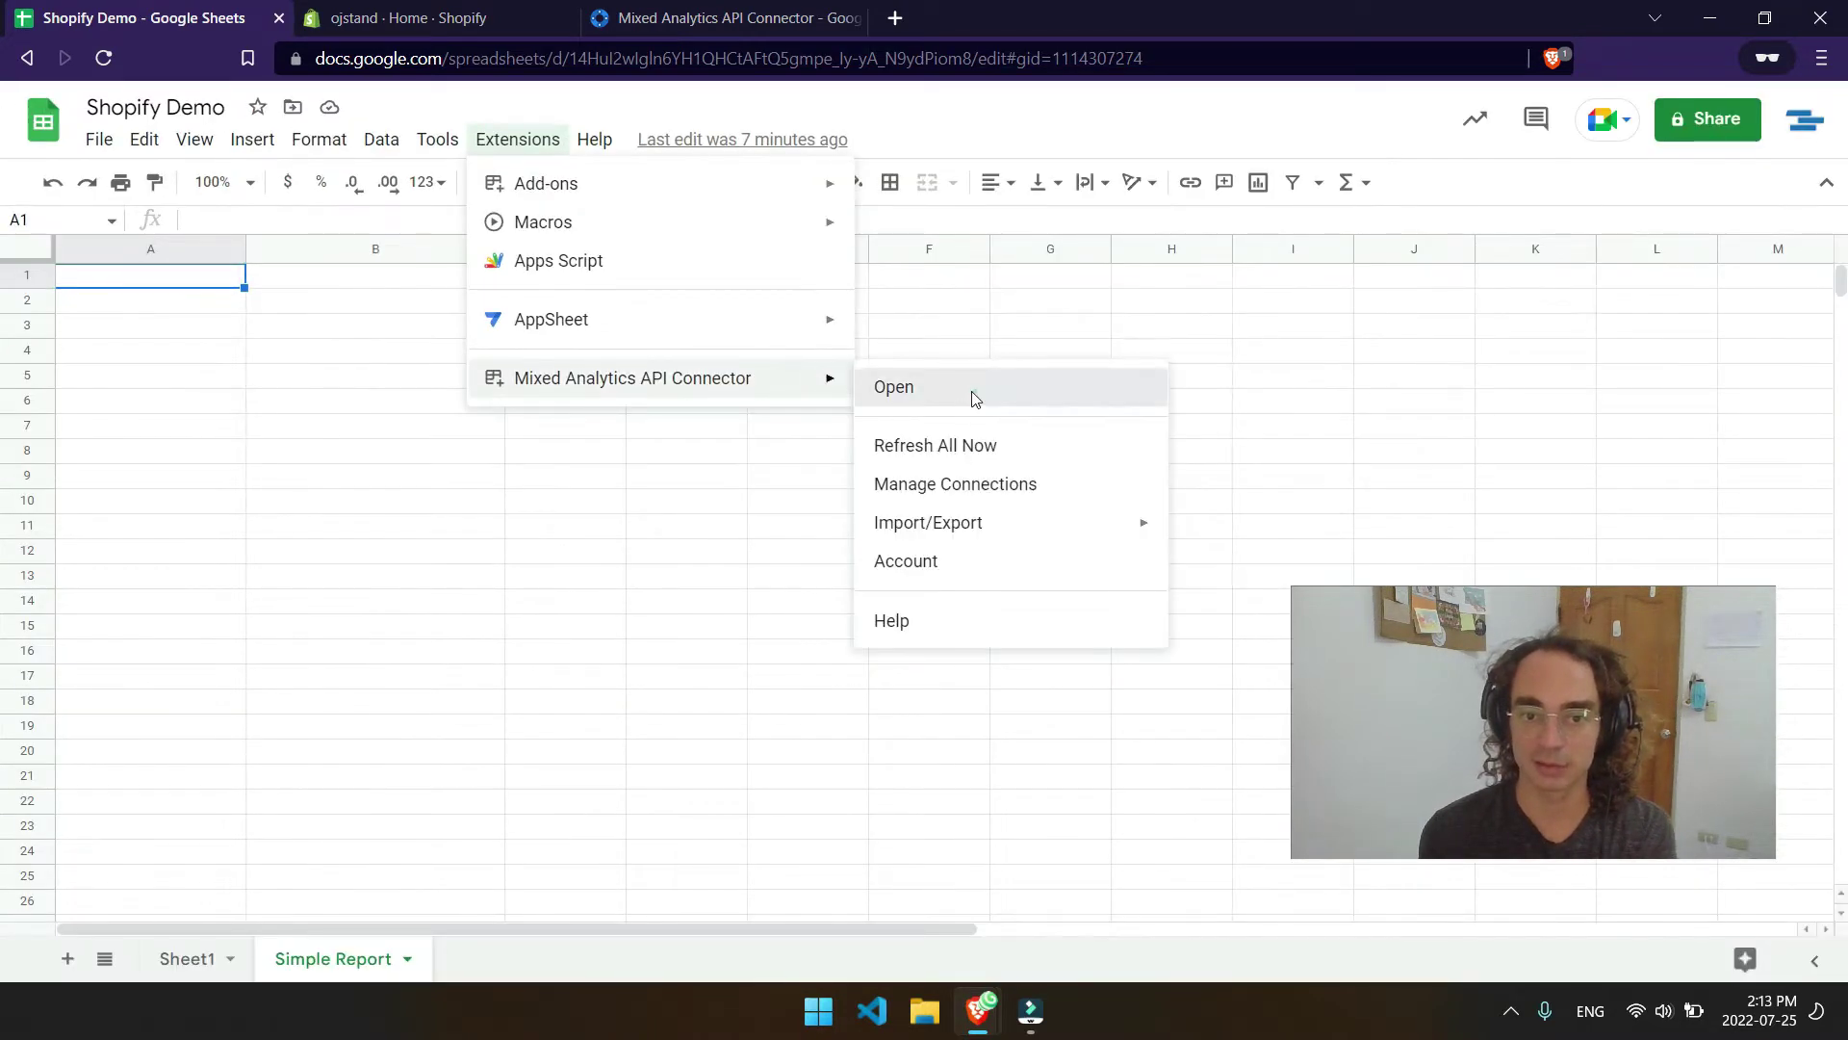
{"action": "left_click", "coordinate": [973, 390]}
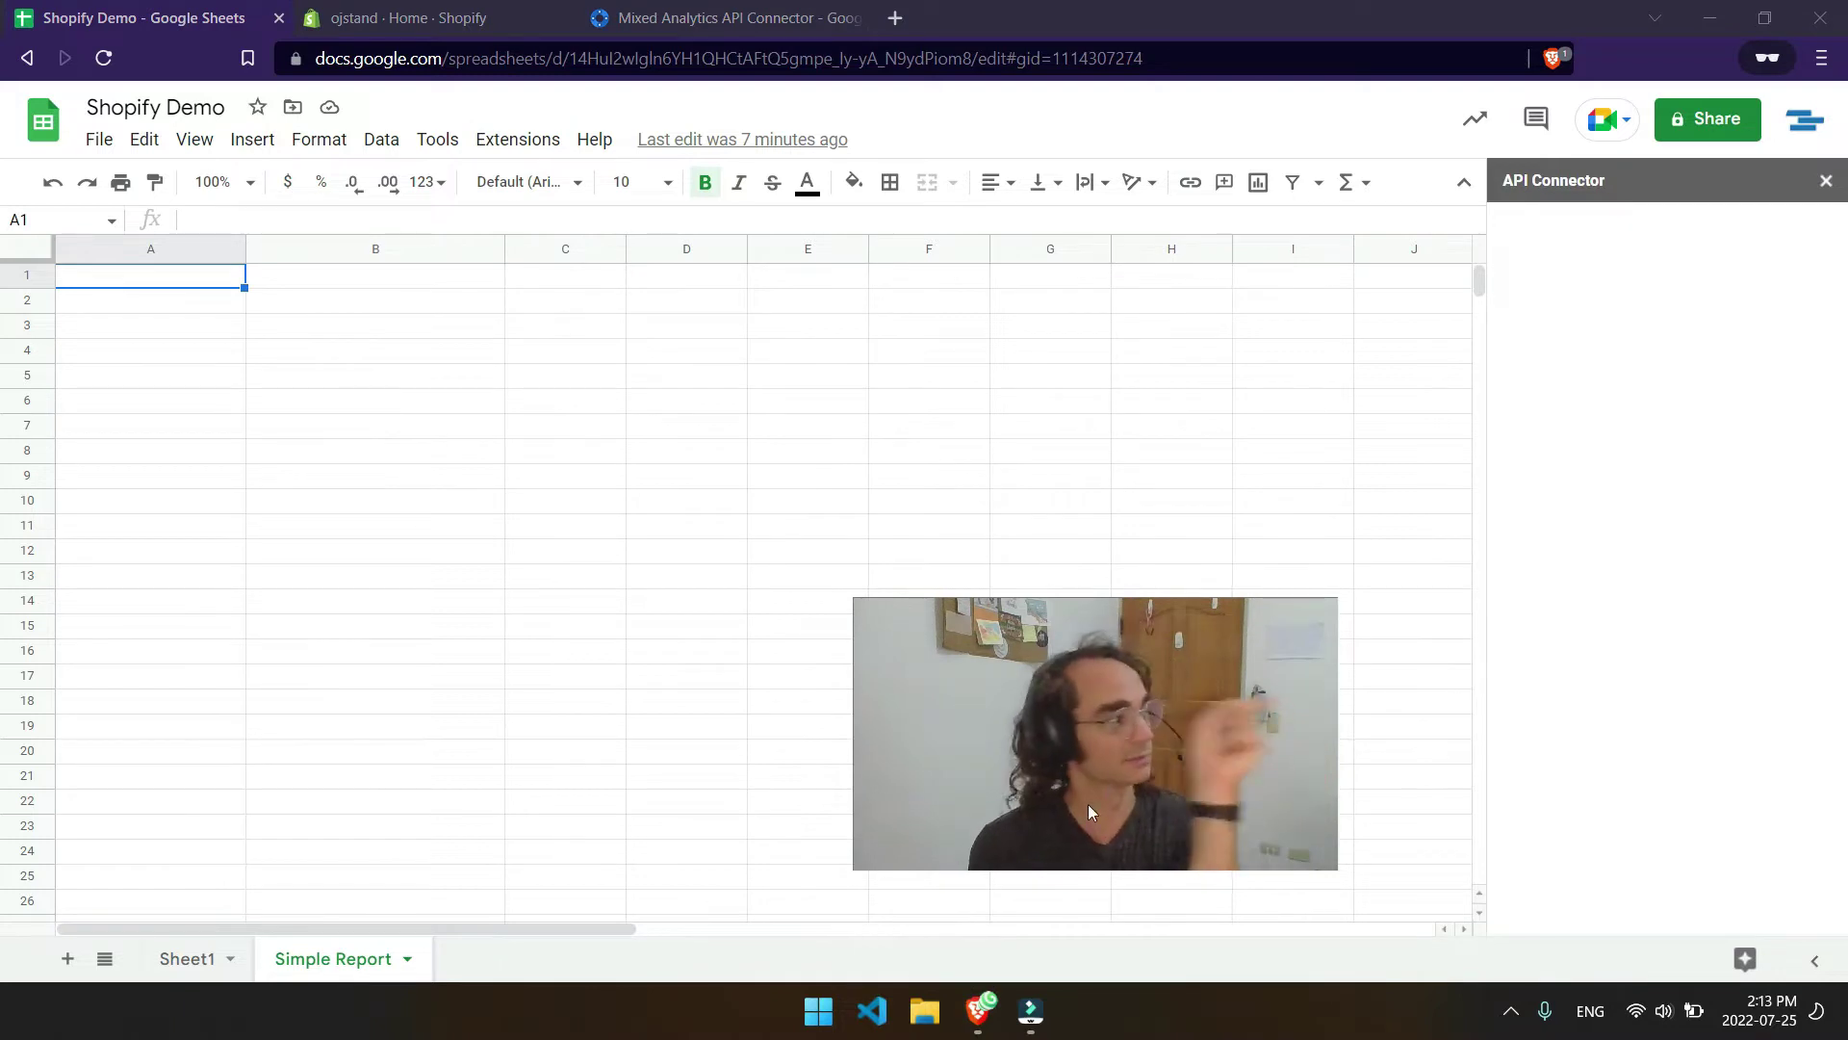
{"action": "key", "text": "ctrl+Tab"}
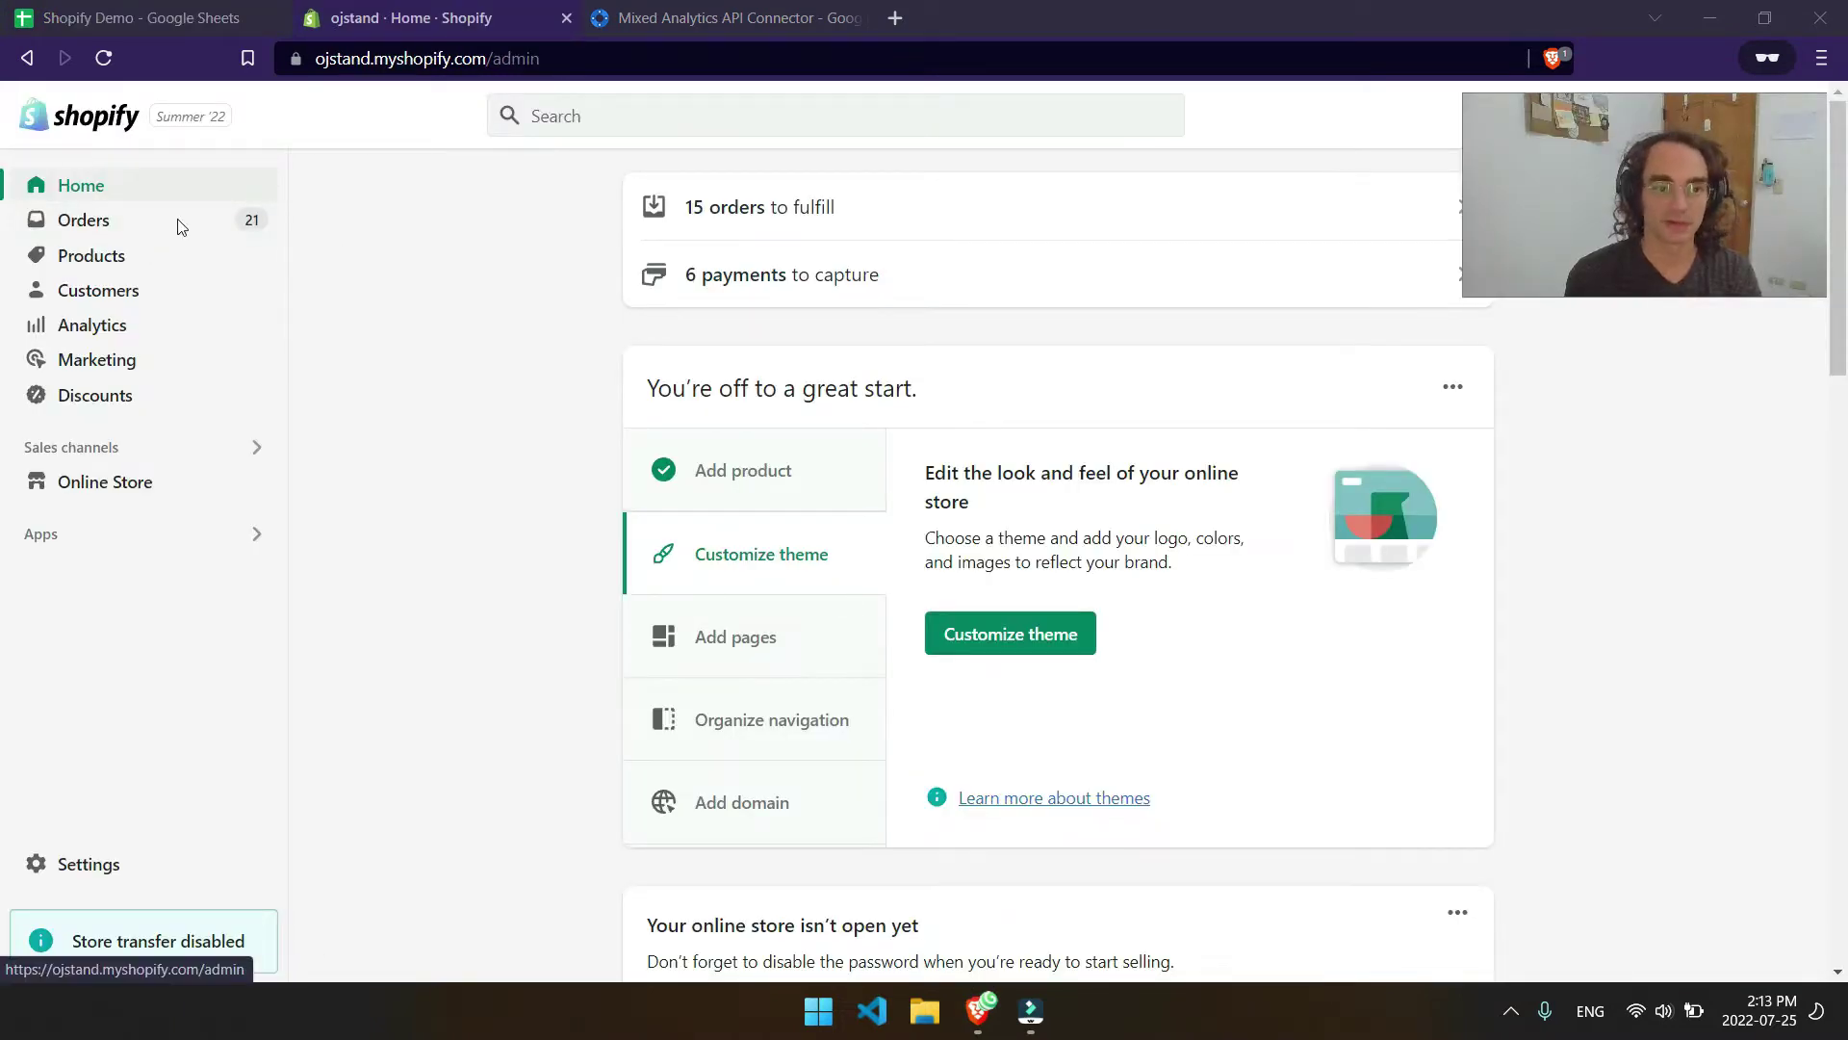
Go from Shopify Orders to App and sales channel settings and the app development area.
{"action": "left_click", "coordinate": [148, 230]}
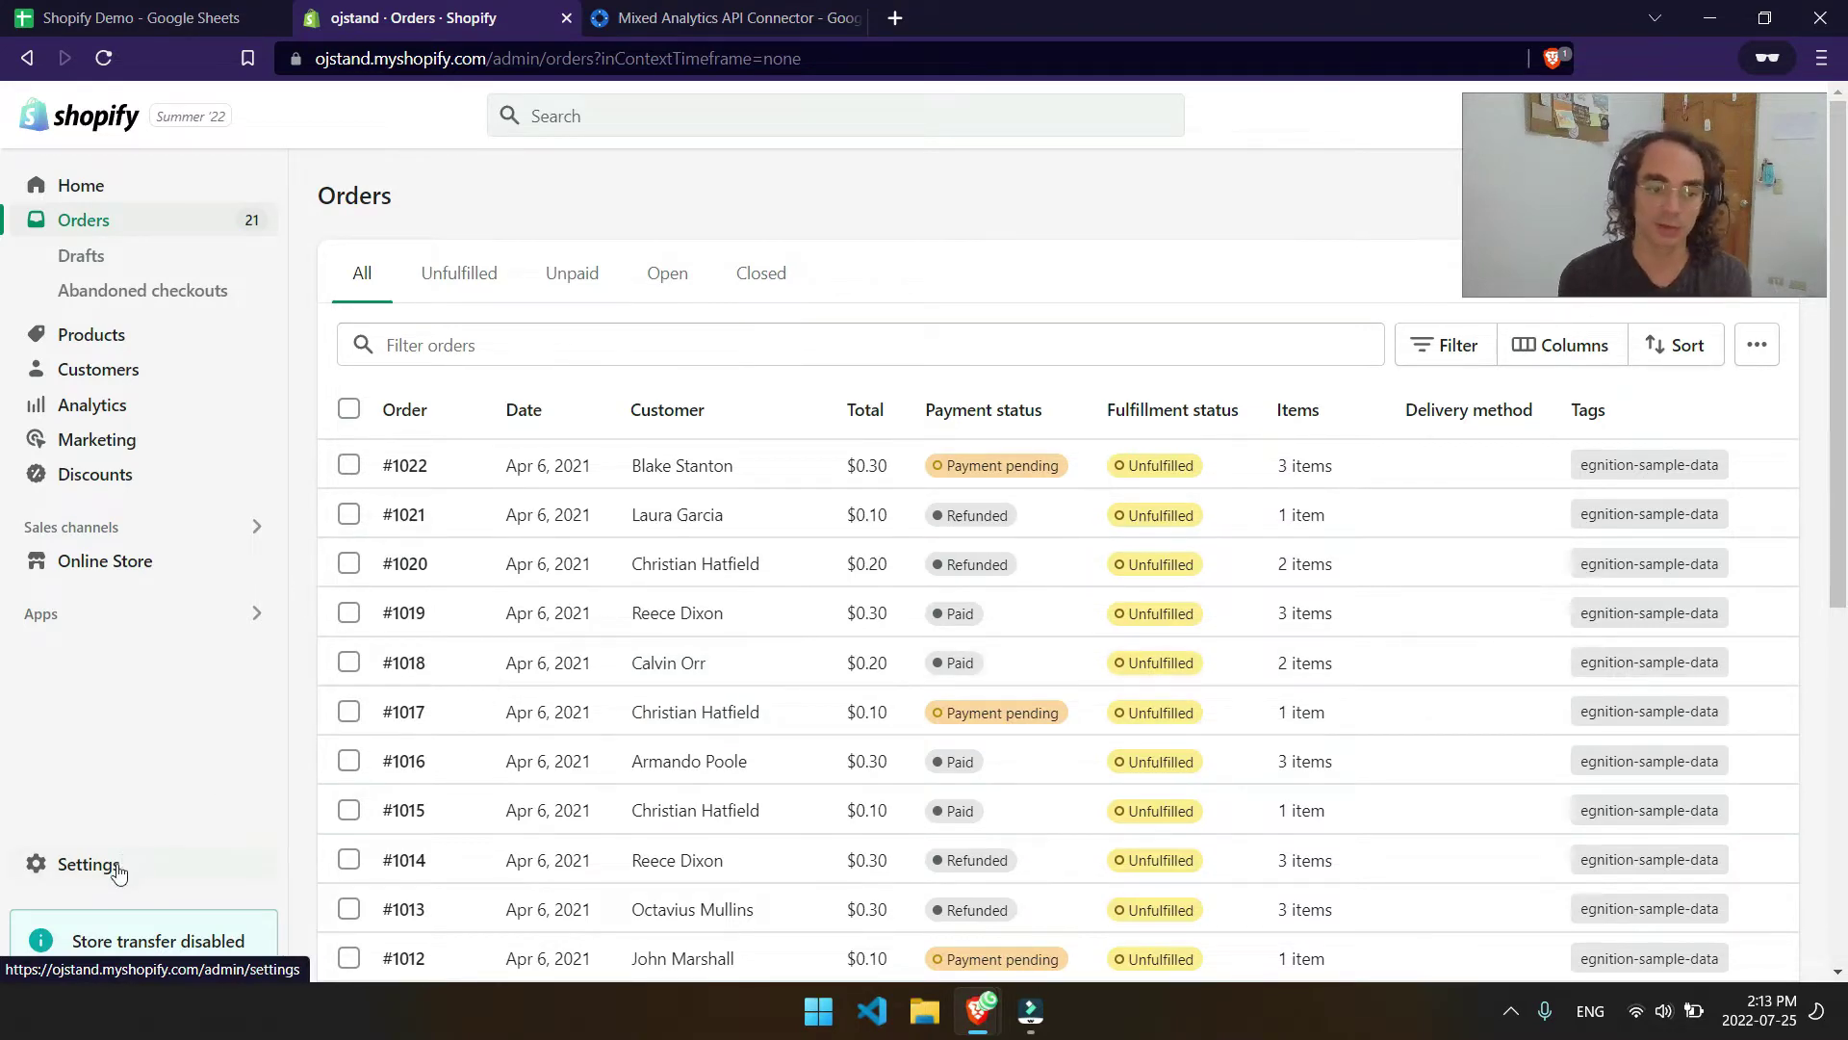
{"action": "key", "text": "ctrl+plus"}
{"action": "key", "text": "ctrl+plus"}
{"action": "key", "text": "ctrl+plus"}
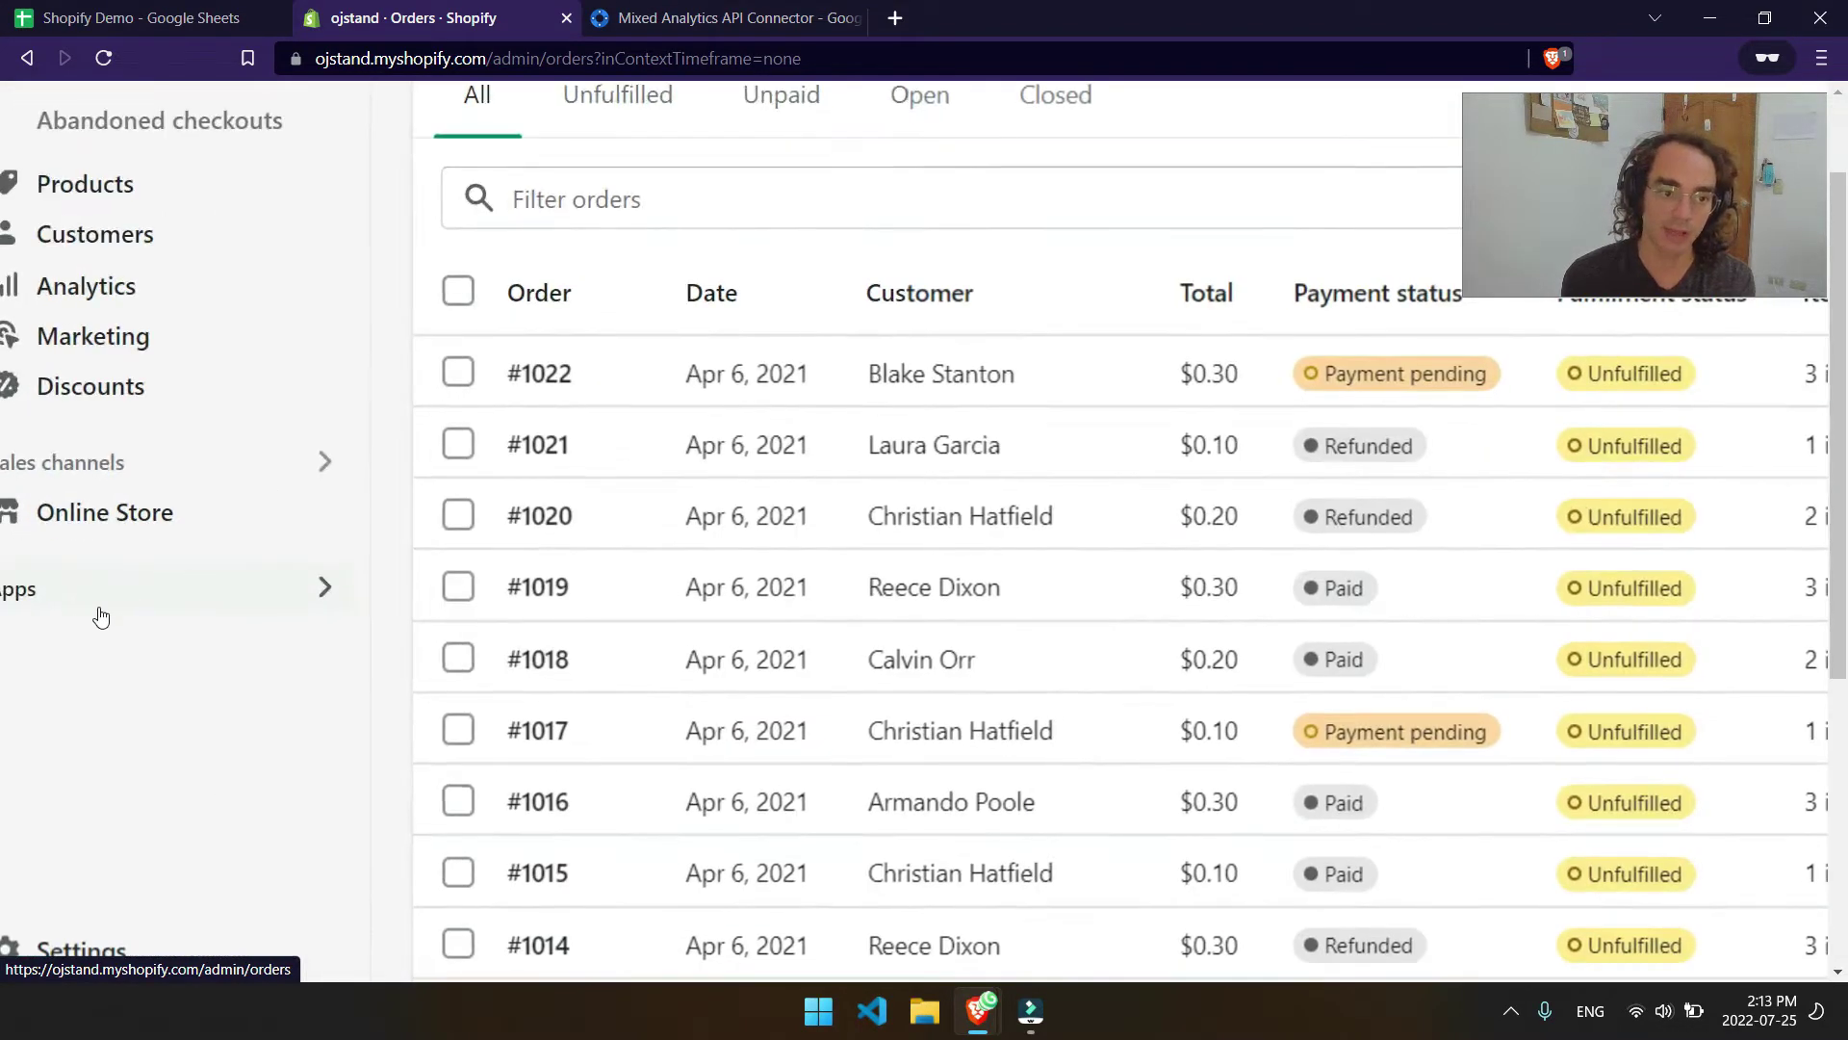
{"action": "key", "text": "ctrl+0"}
{"action": "left_click", "coordinate": [178, 611]}
{"action": "left_click", "coordinate": [632, 346]}
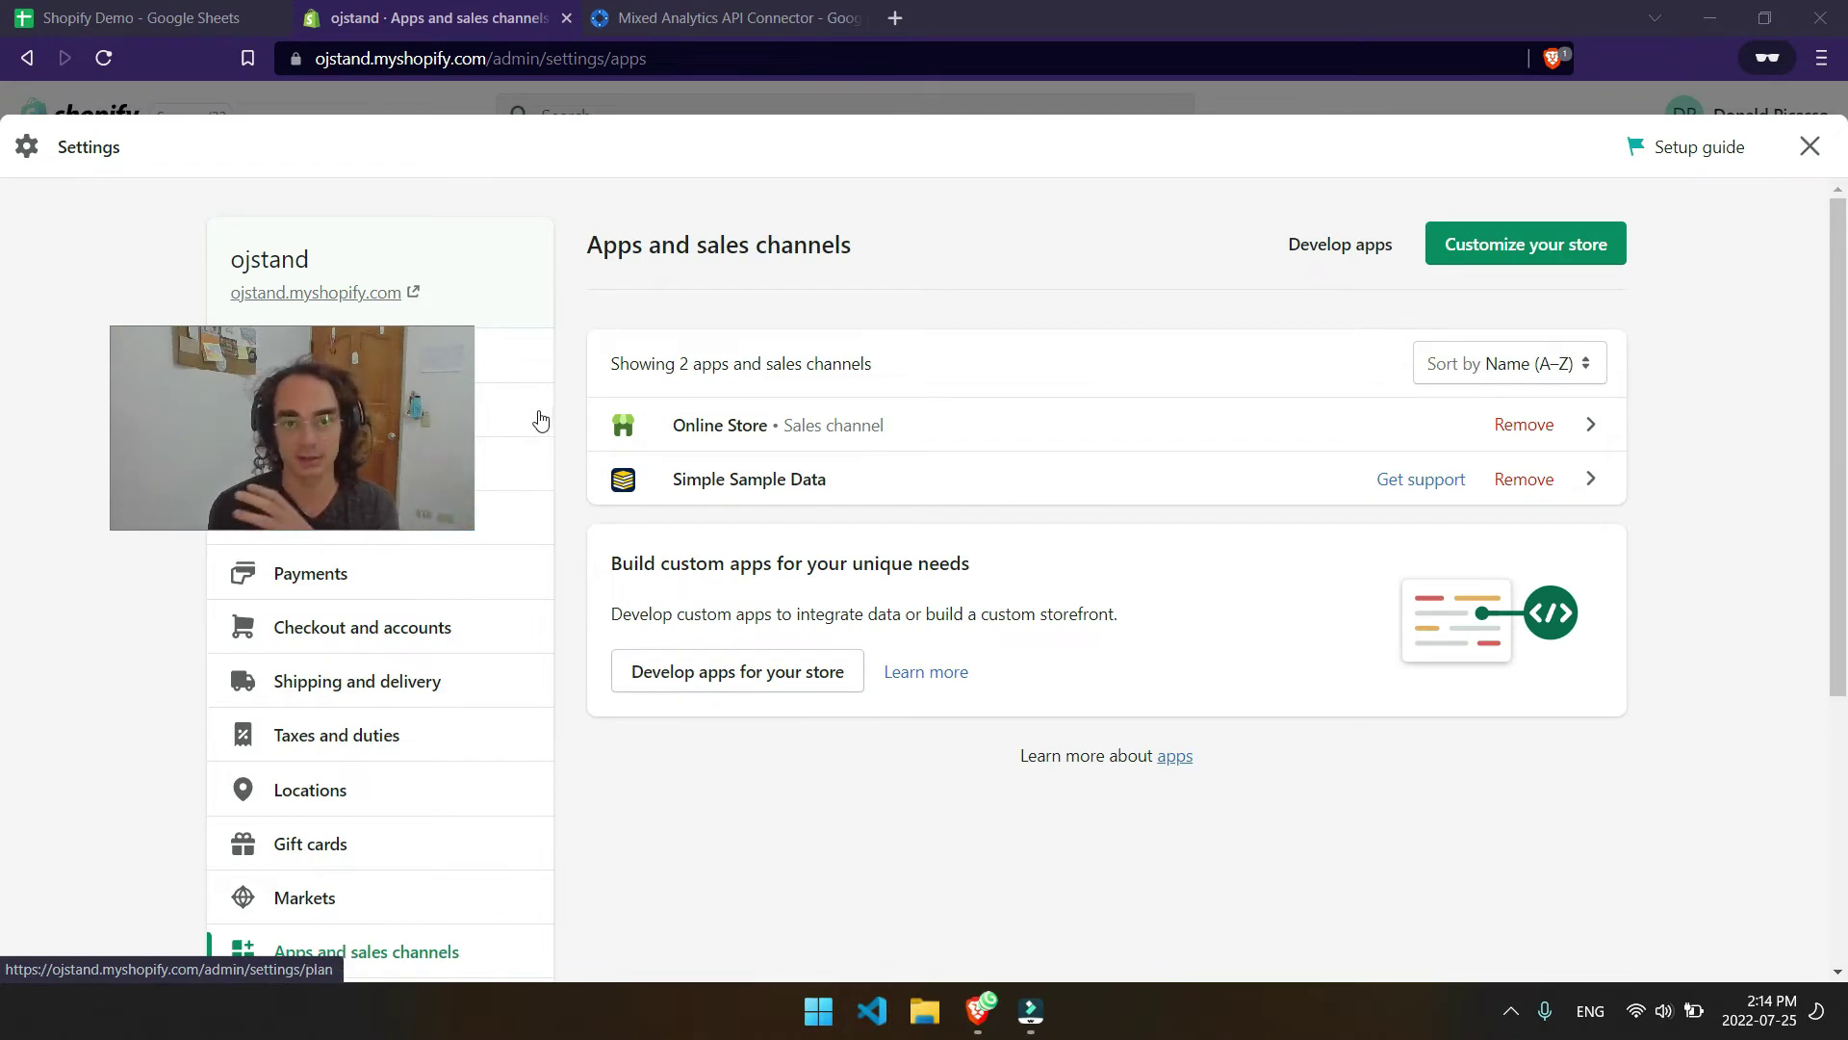
{"action": "left_click", "coordinate": [1379, 262]}
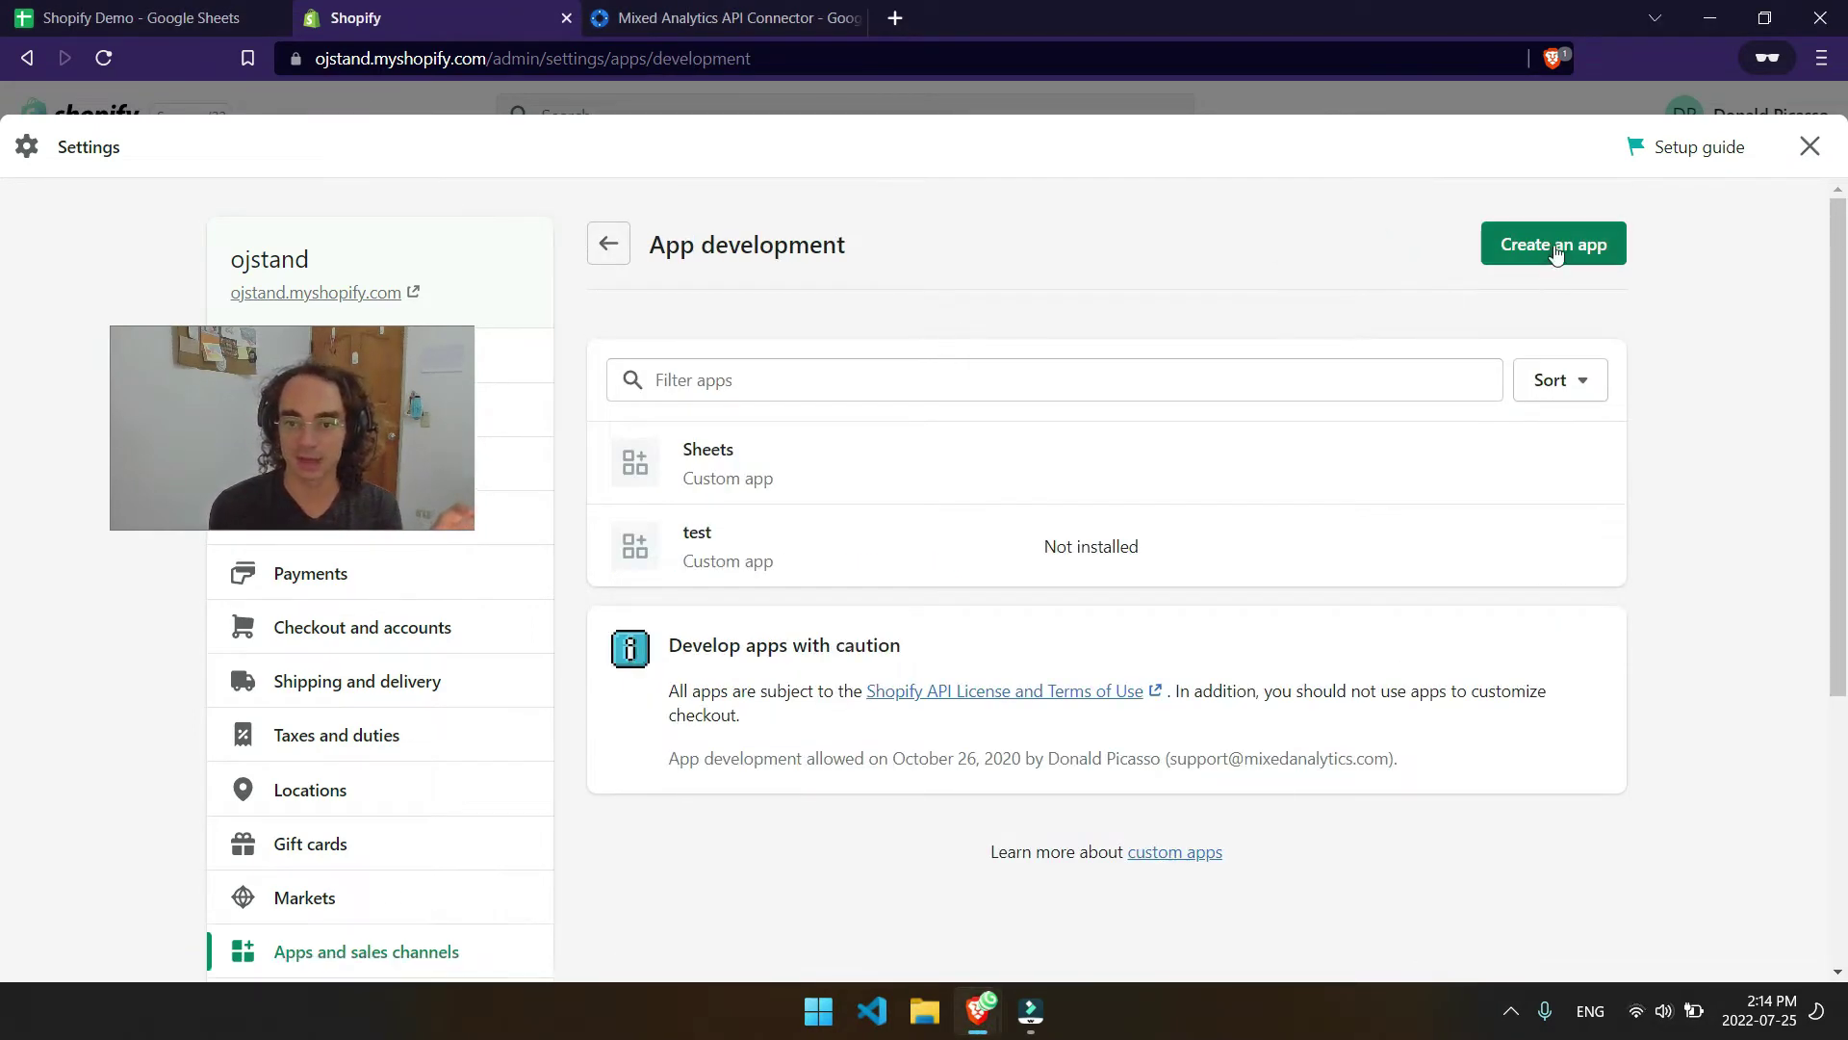
Create a new custom app named 'Shopify to Sheets'.
{"action": "left_click", "coordinate": [1553, 244]}
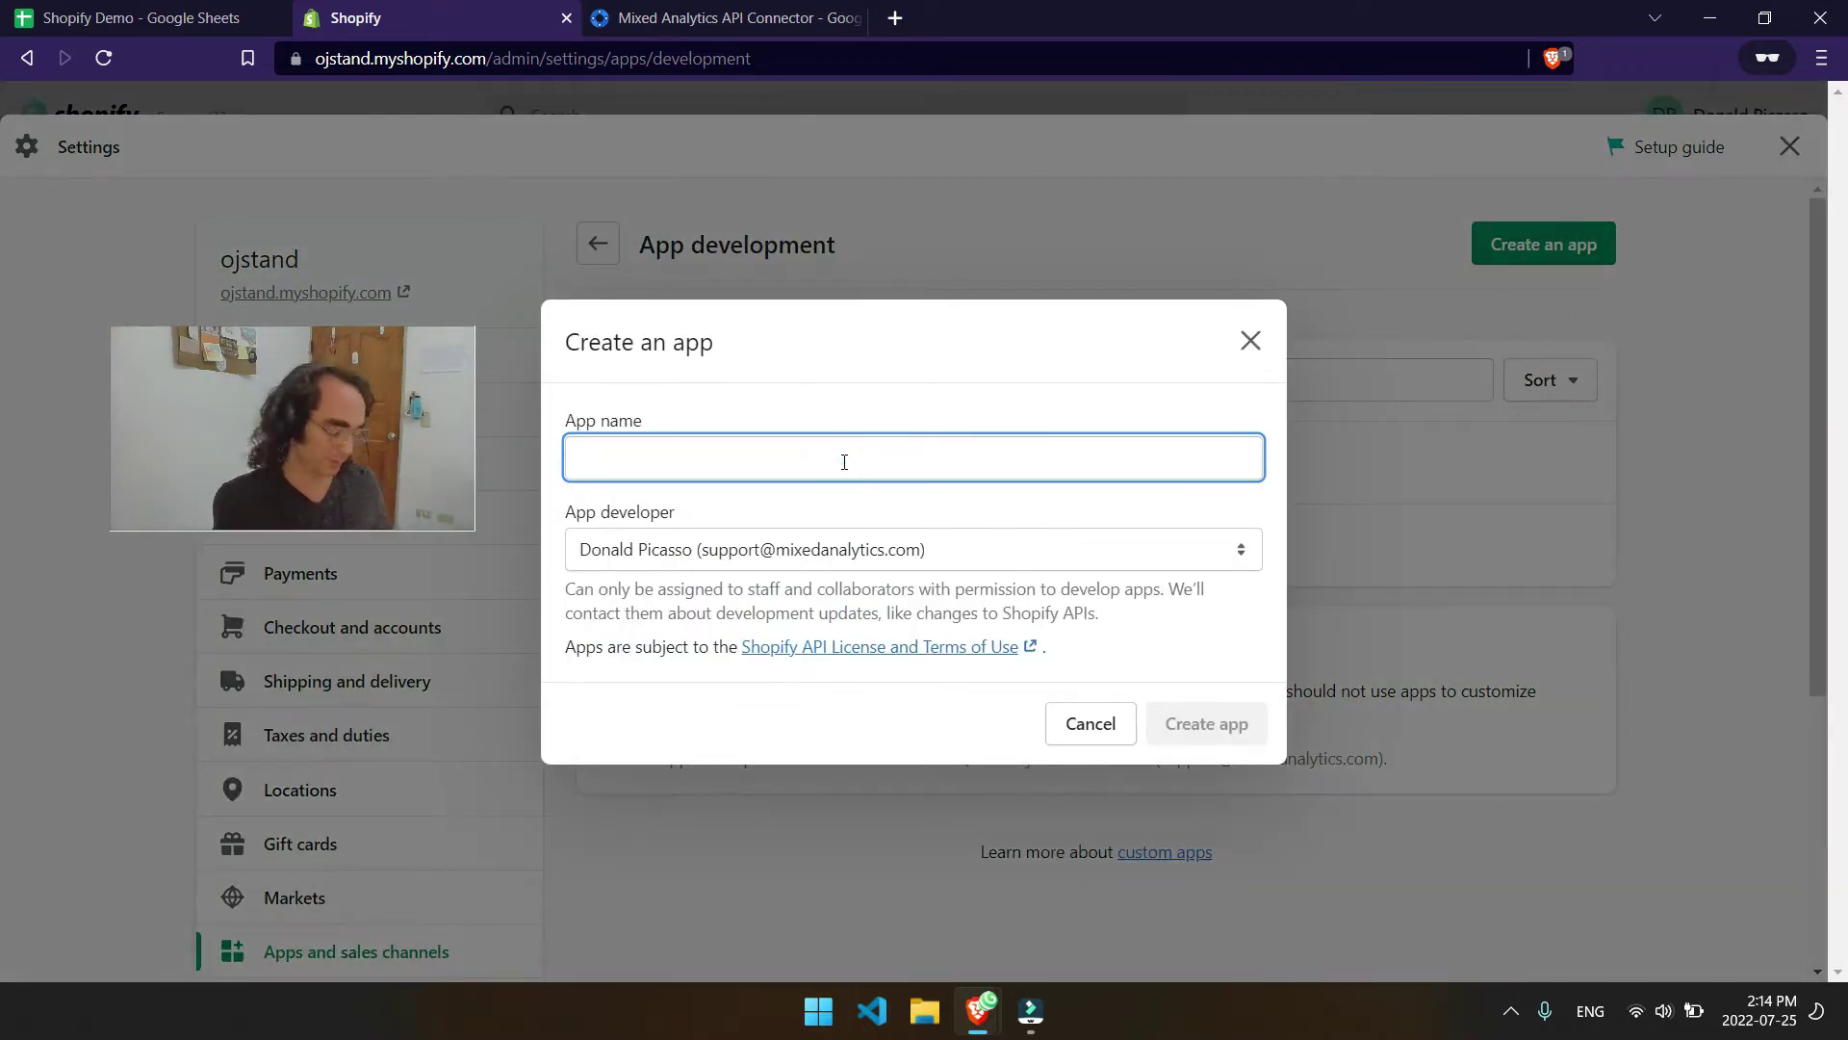
{"action": "type", "text": "Shopify to Sheets"}
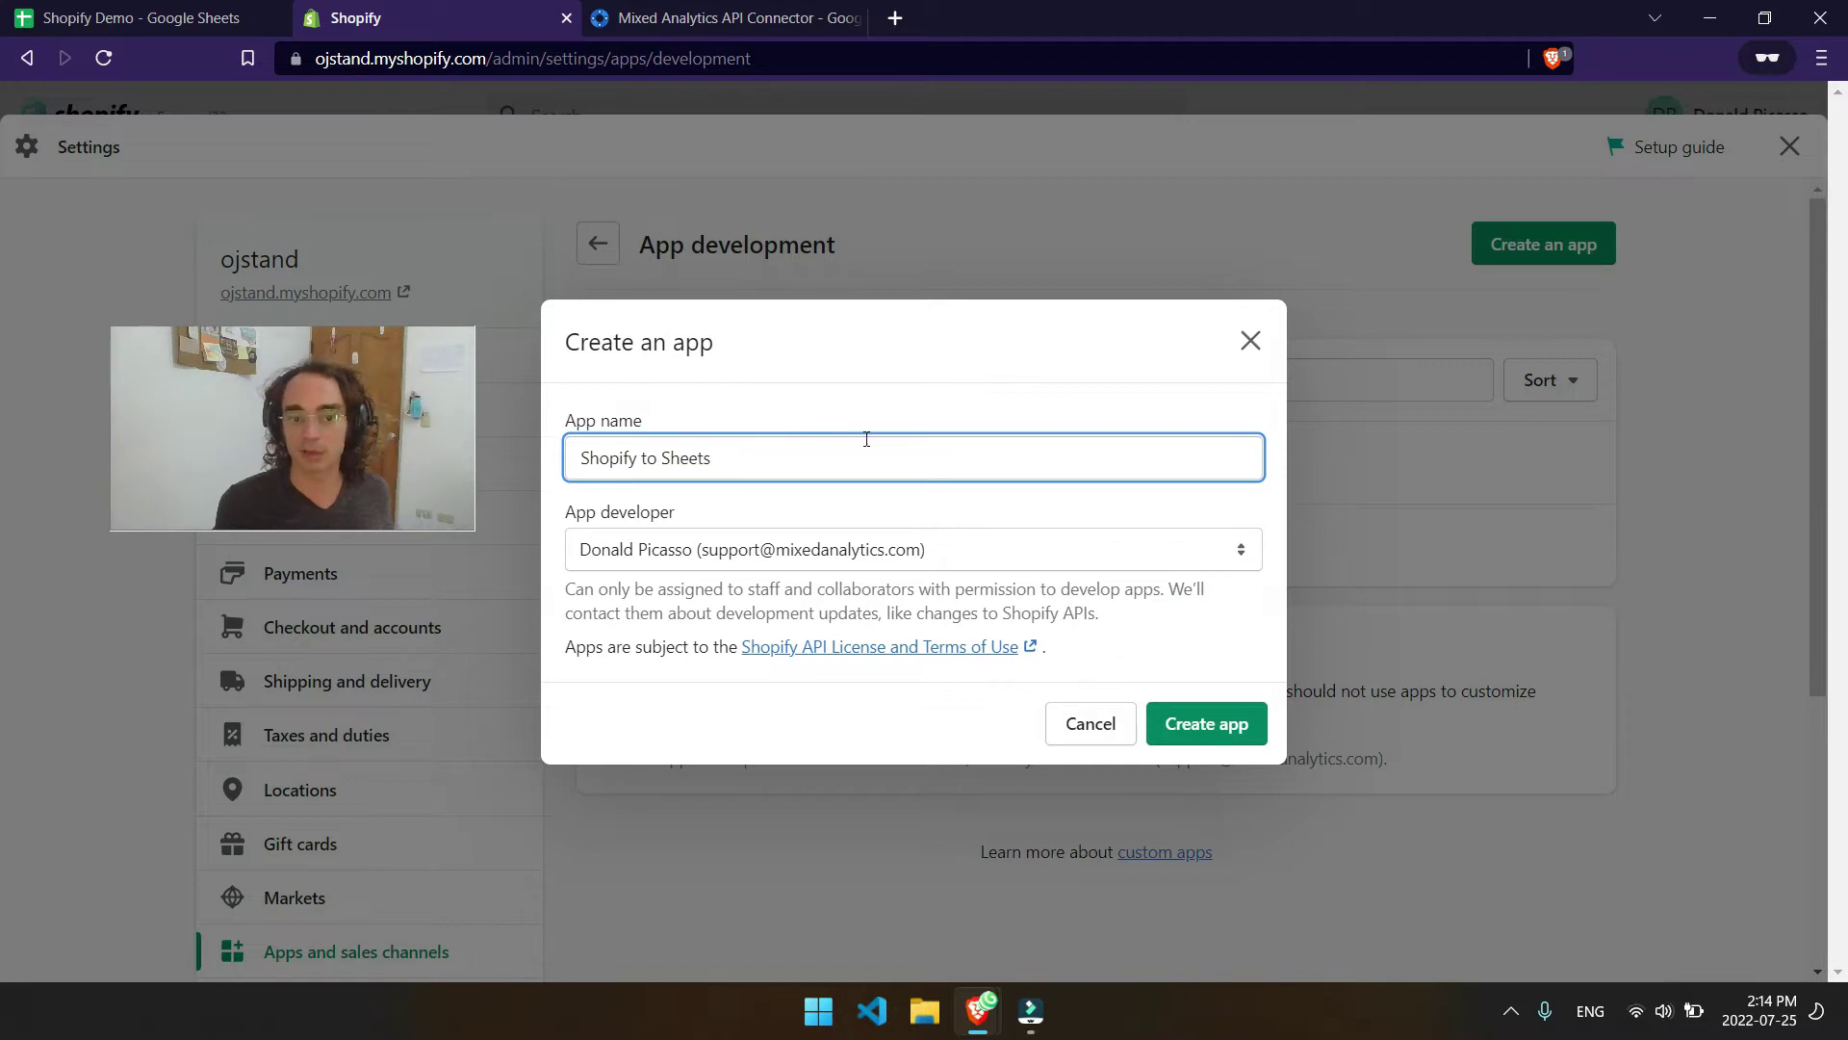
{"action": "left_click", "coordinate": [1193, 726]}
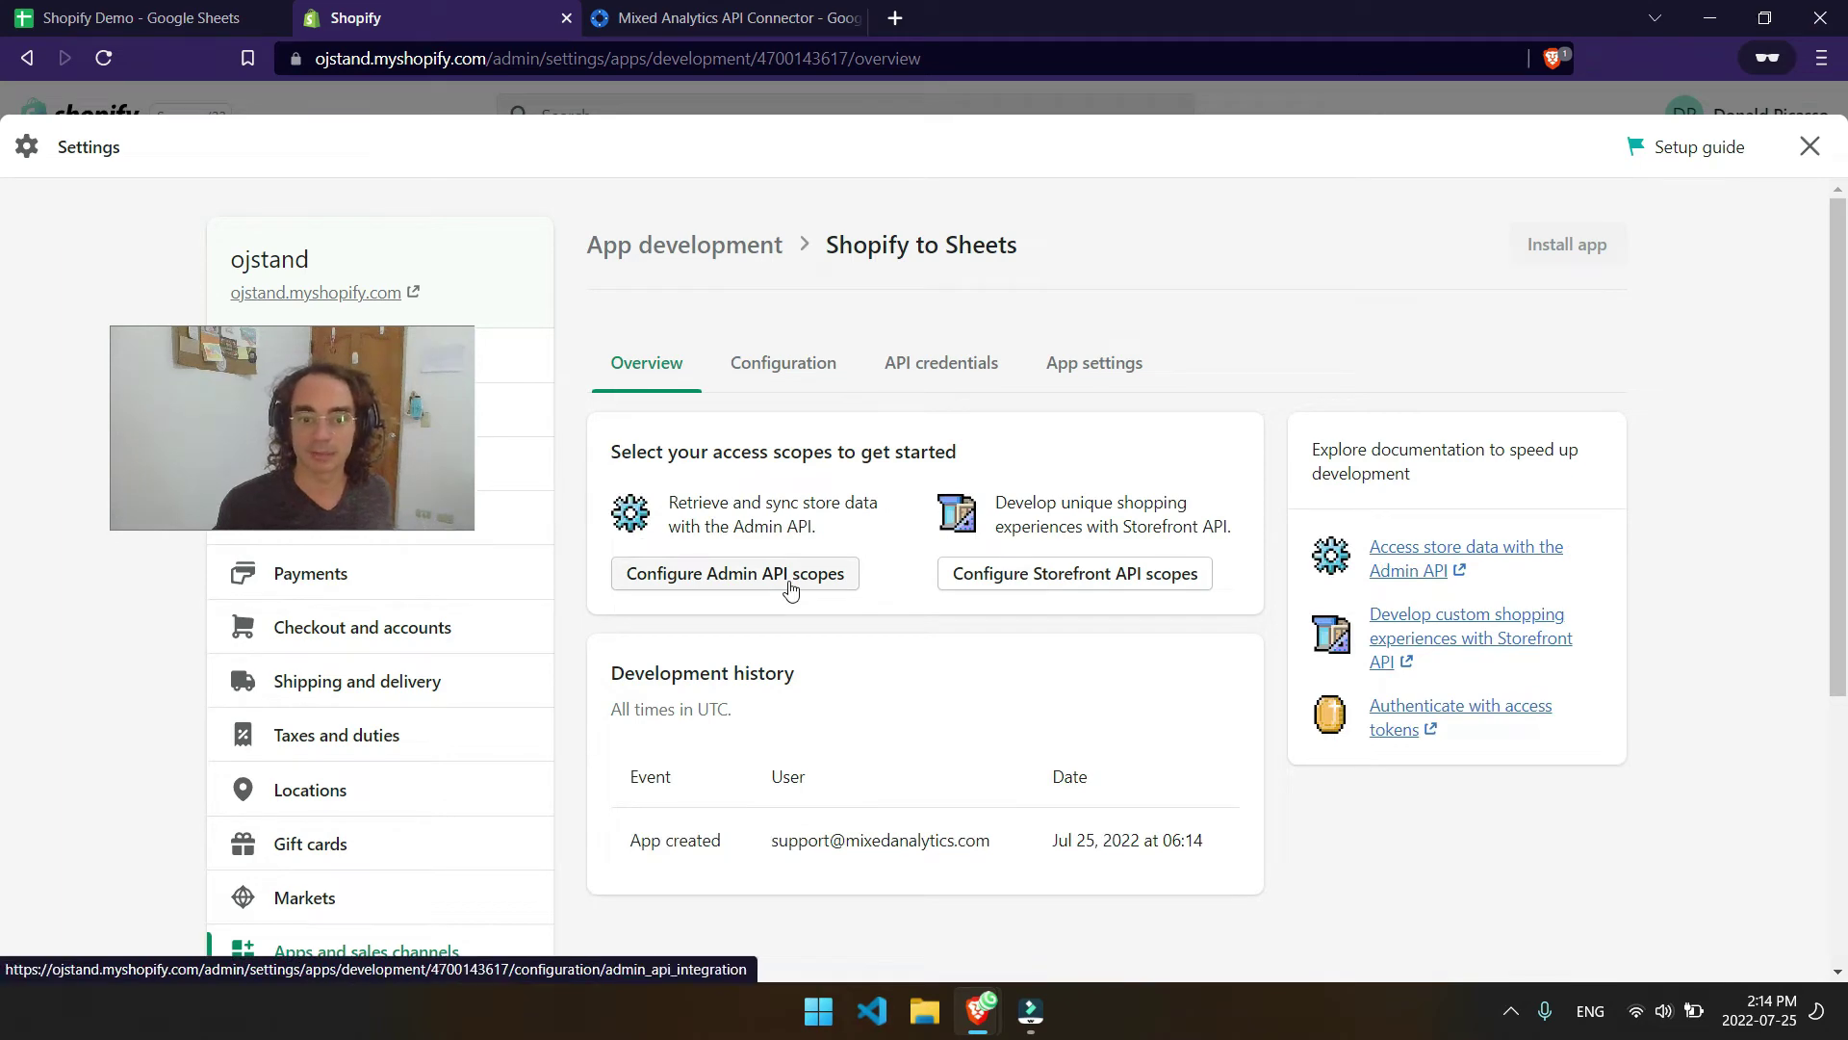
Grant the app read_analytics and read_orders Admin API scopes and save them.
{"action": "left_click", "coordinate": [789, 582]}
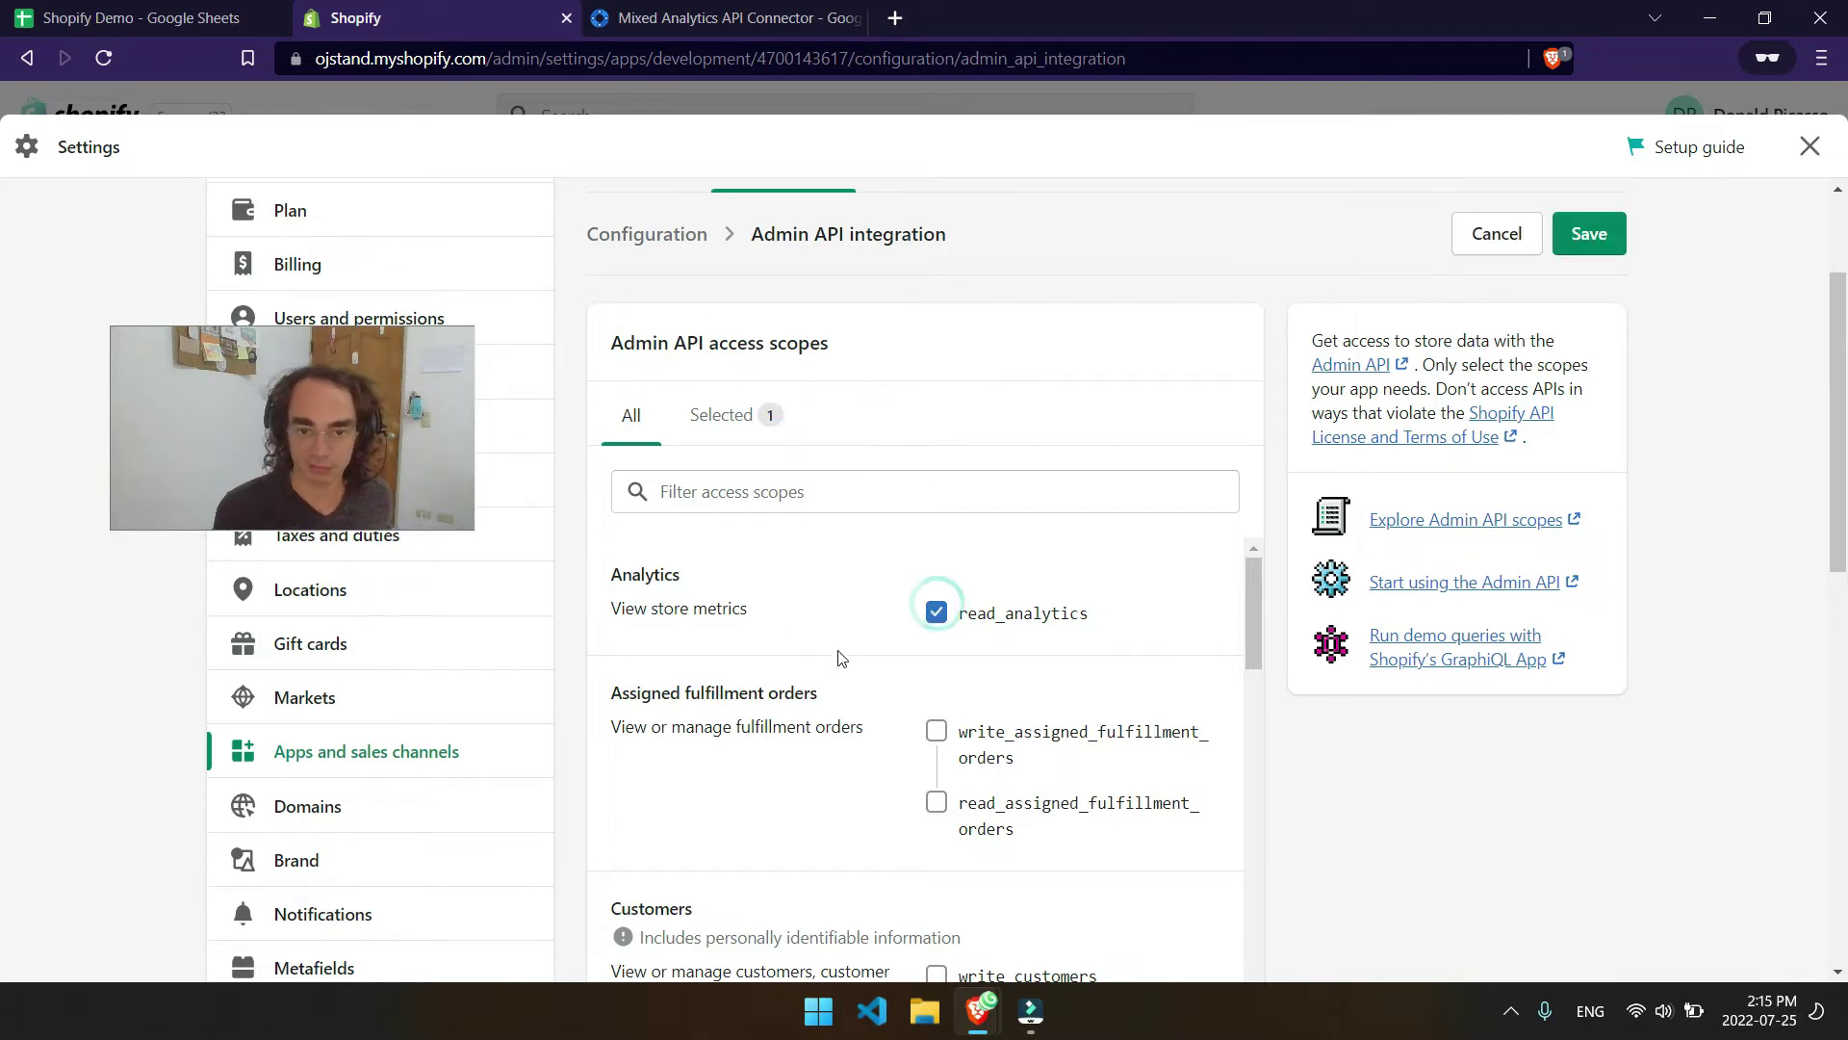
{"action": "scroll", "coordinate": [828, 654], "scroll_direction": "down", "scroll_amount": 2}
{"action": "scroll", "coordinate": [845, 773], "scroll_direction": "down", "scroll_amount": 10}
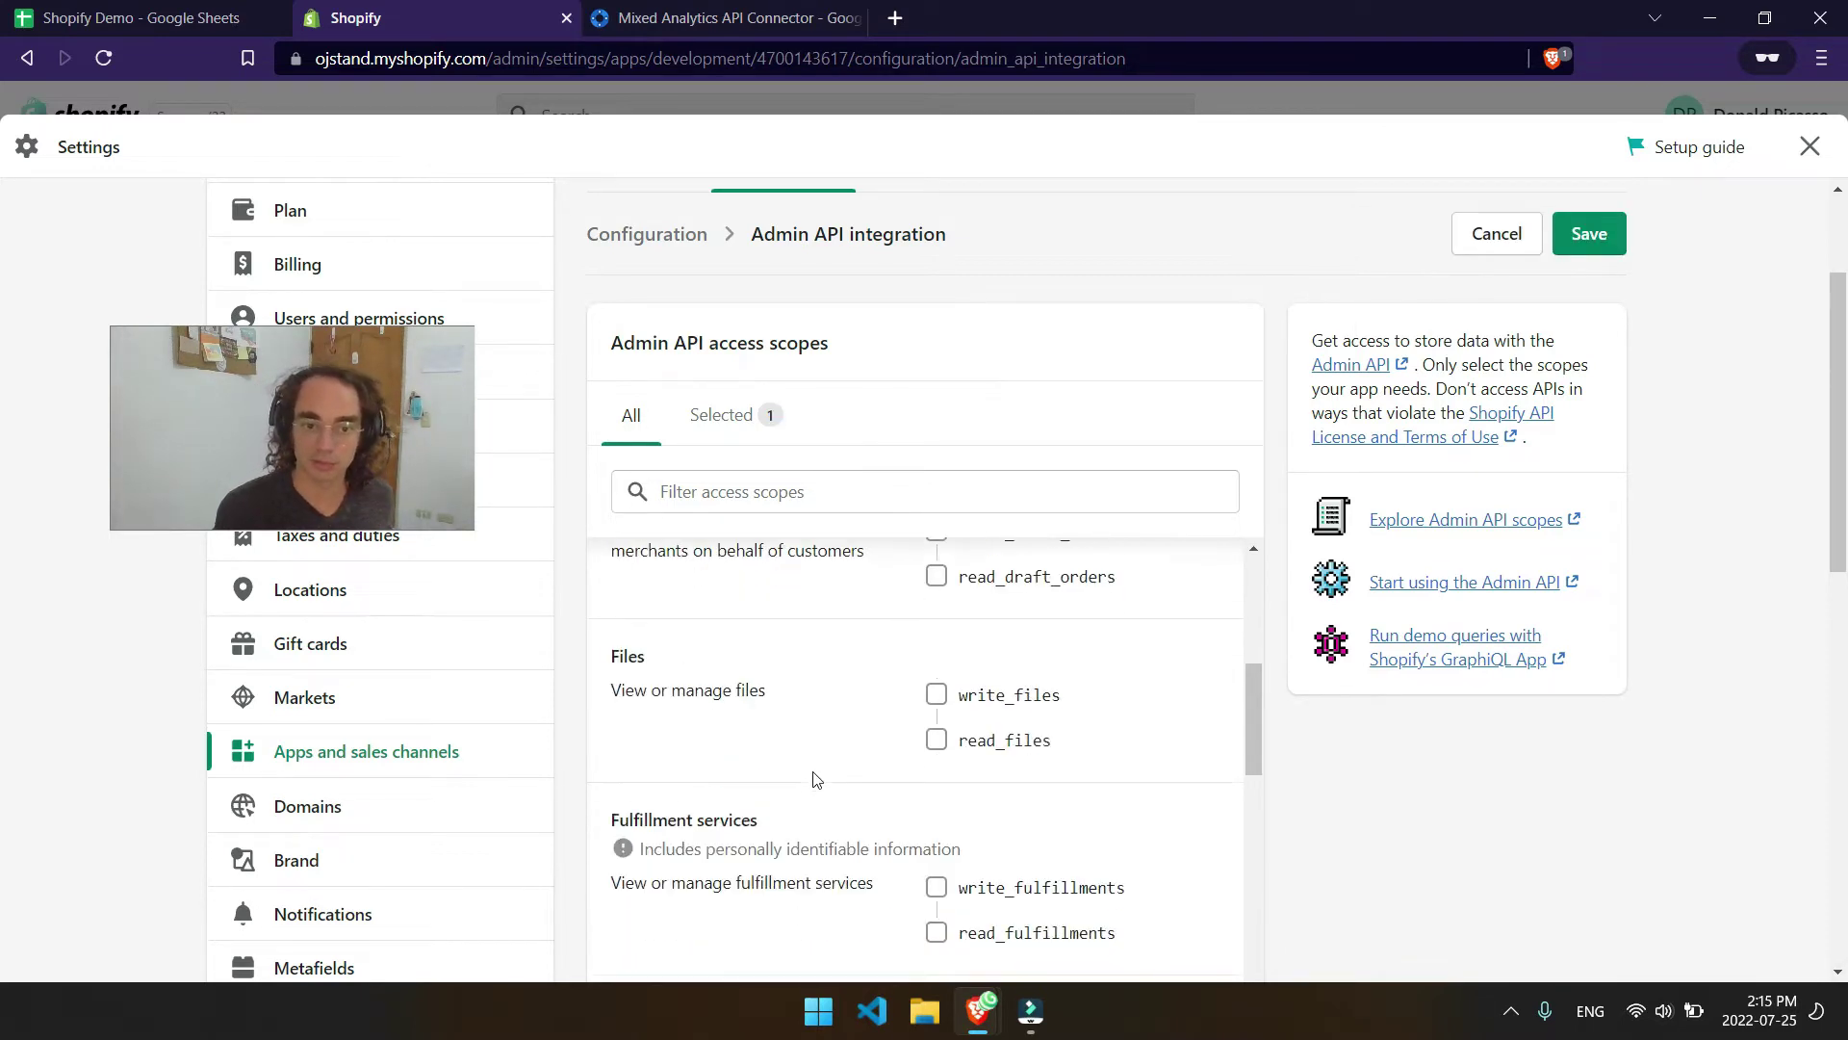
{"action": "scroll", "coordinate": [834, 775], "scroll_direction": "down", "scroll_amount": 10}
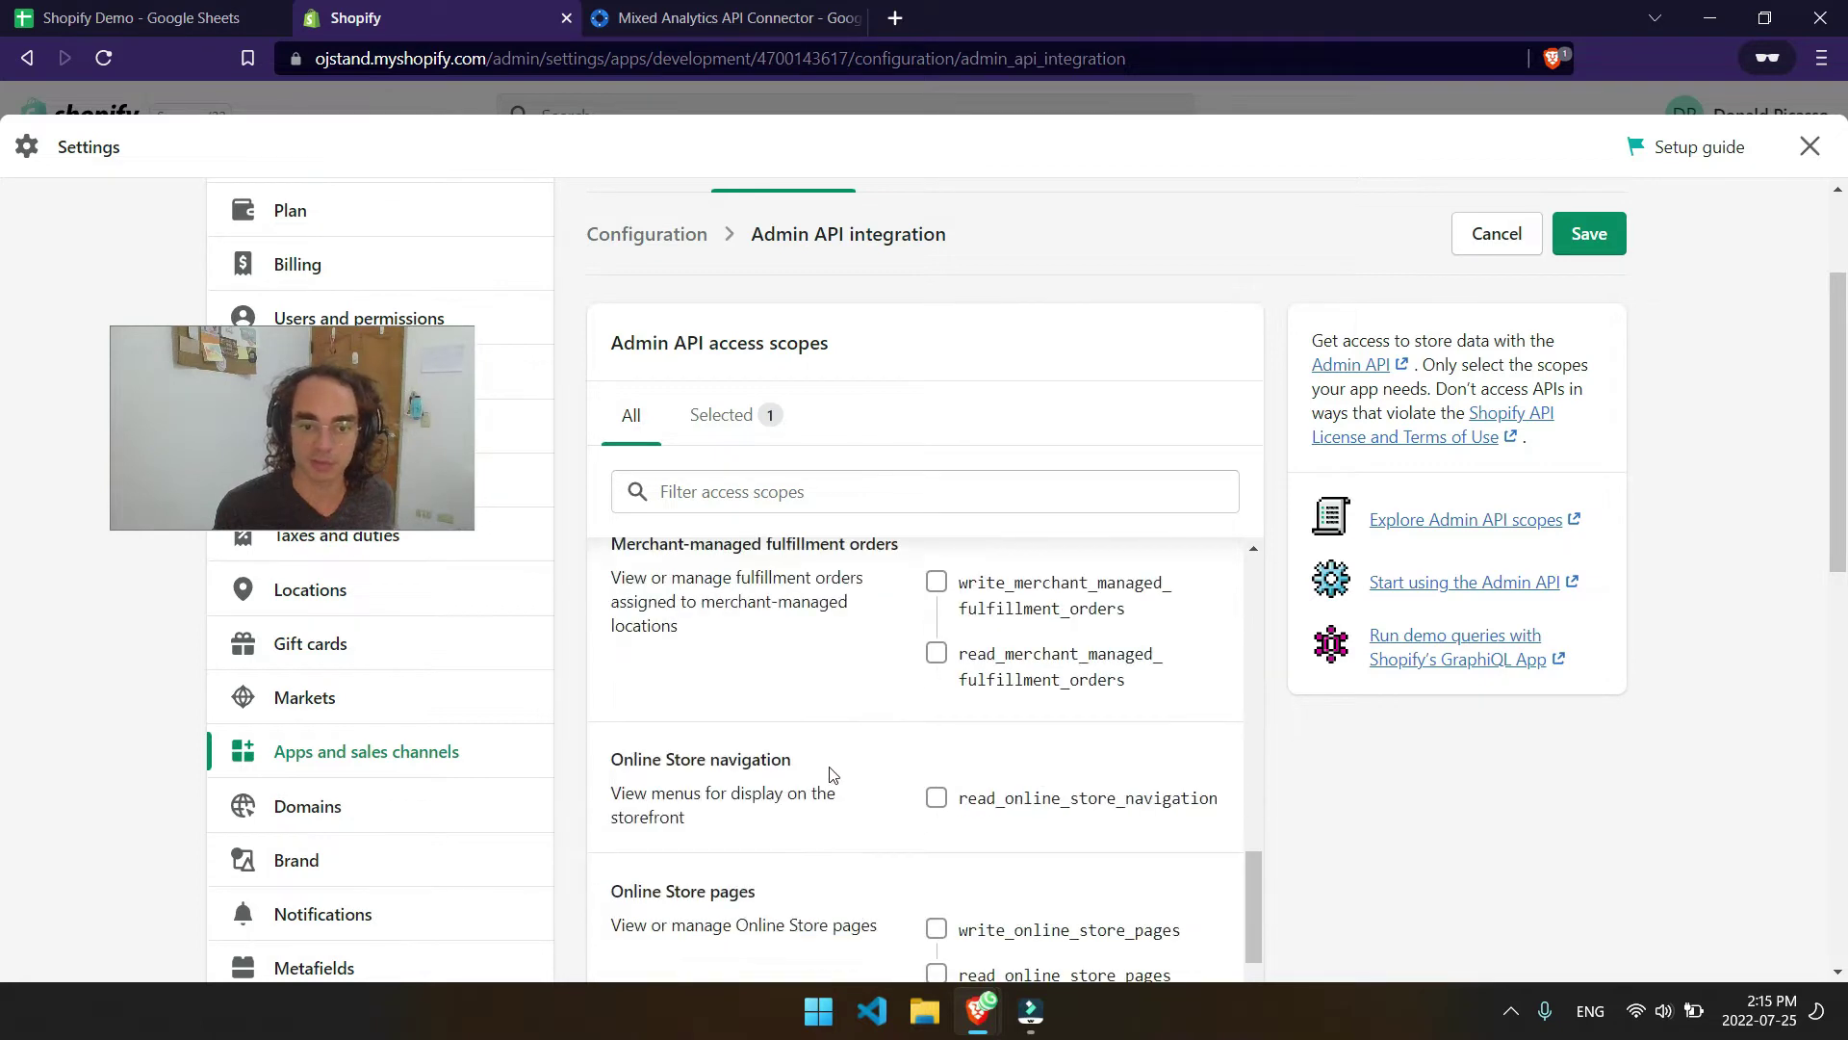
{"action": "scroll", "coordinate": [809, 702], "scroll_direction": "down", "scroll_amount": 2}
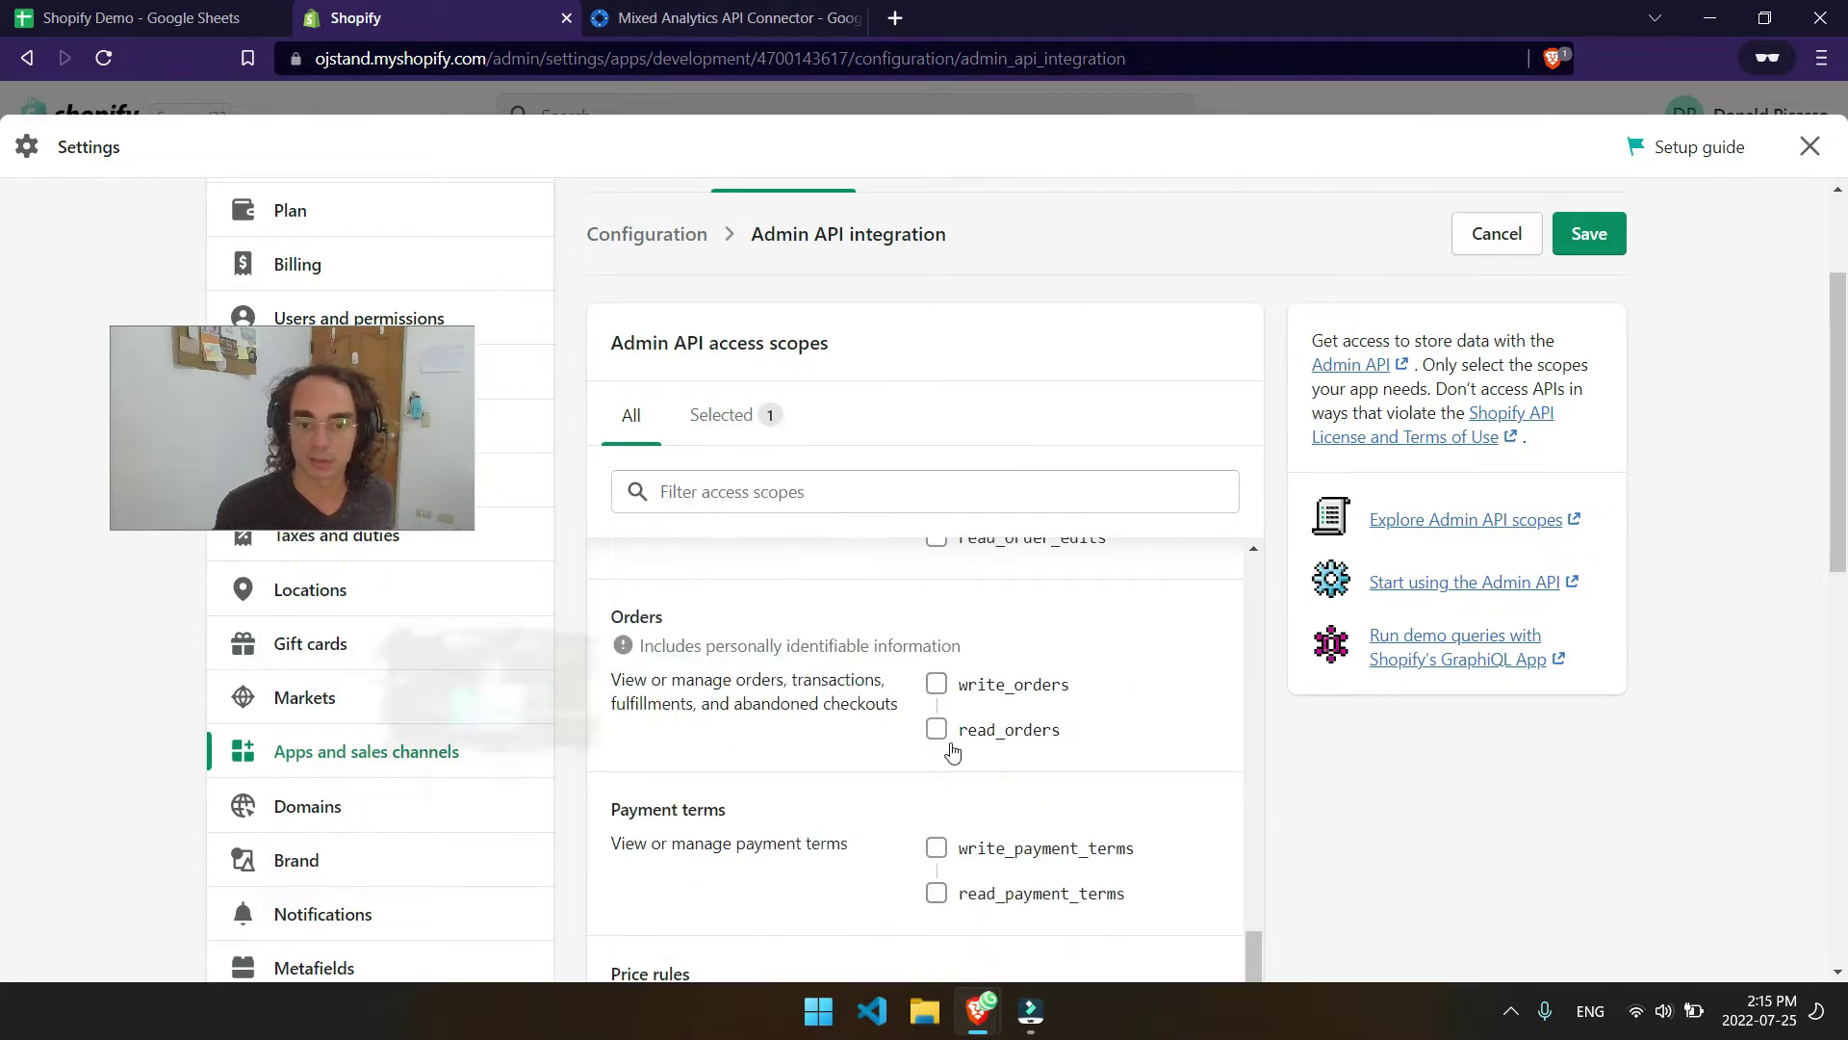
{"action": "left_click", "coordinate": [936, 729]}
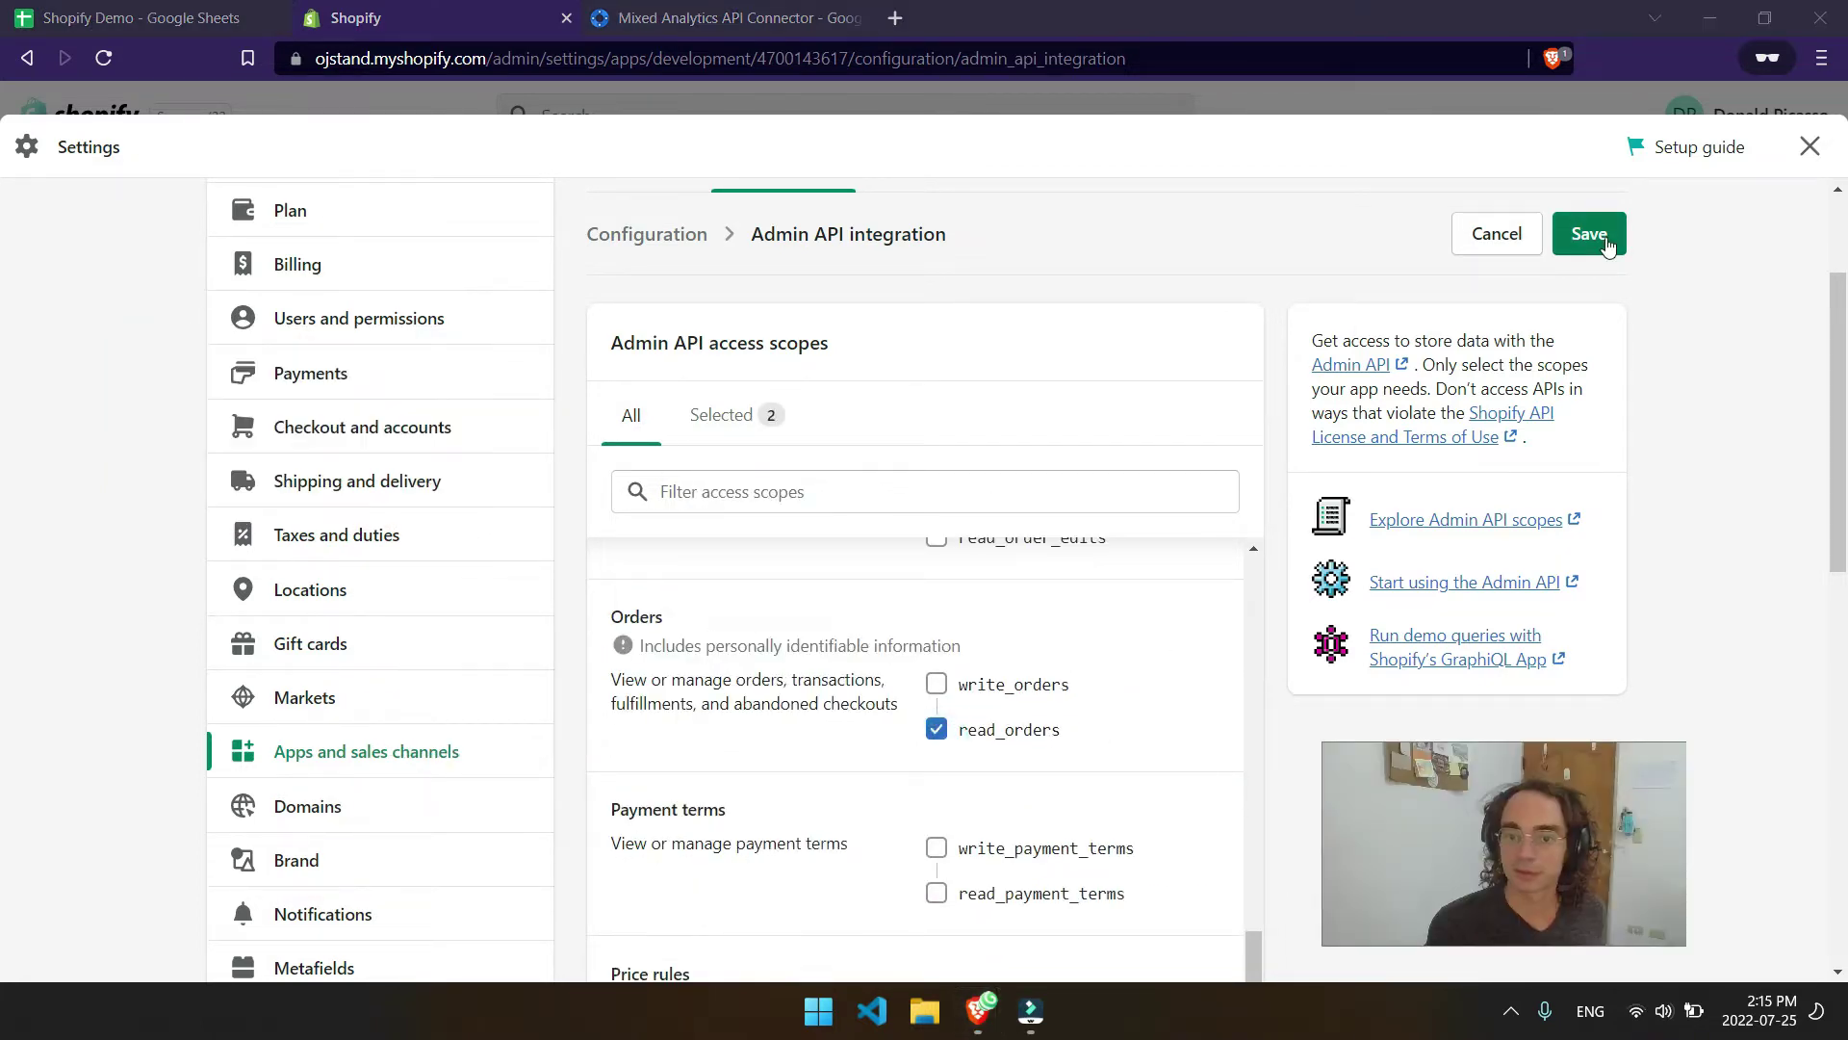
{"action": "left_click", "coordinate": [1588, 233]}
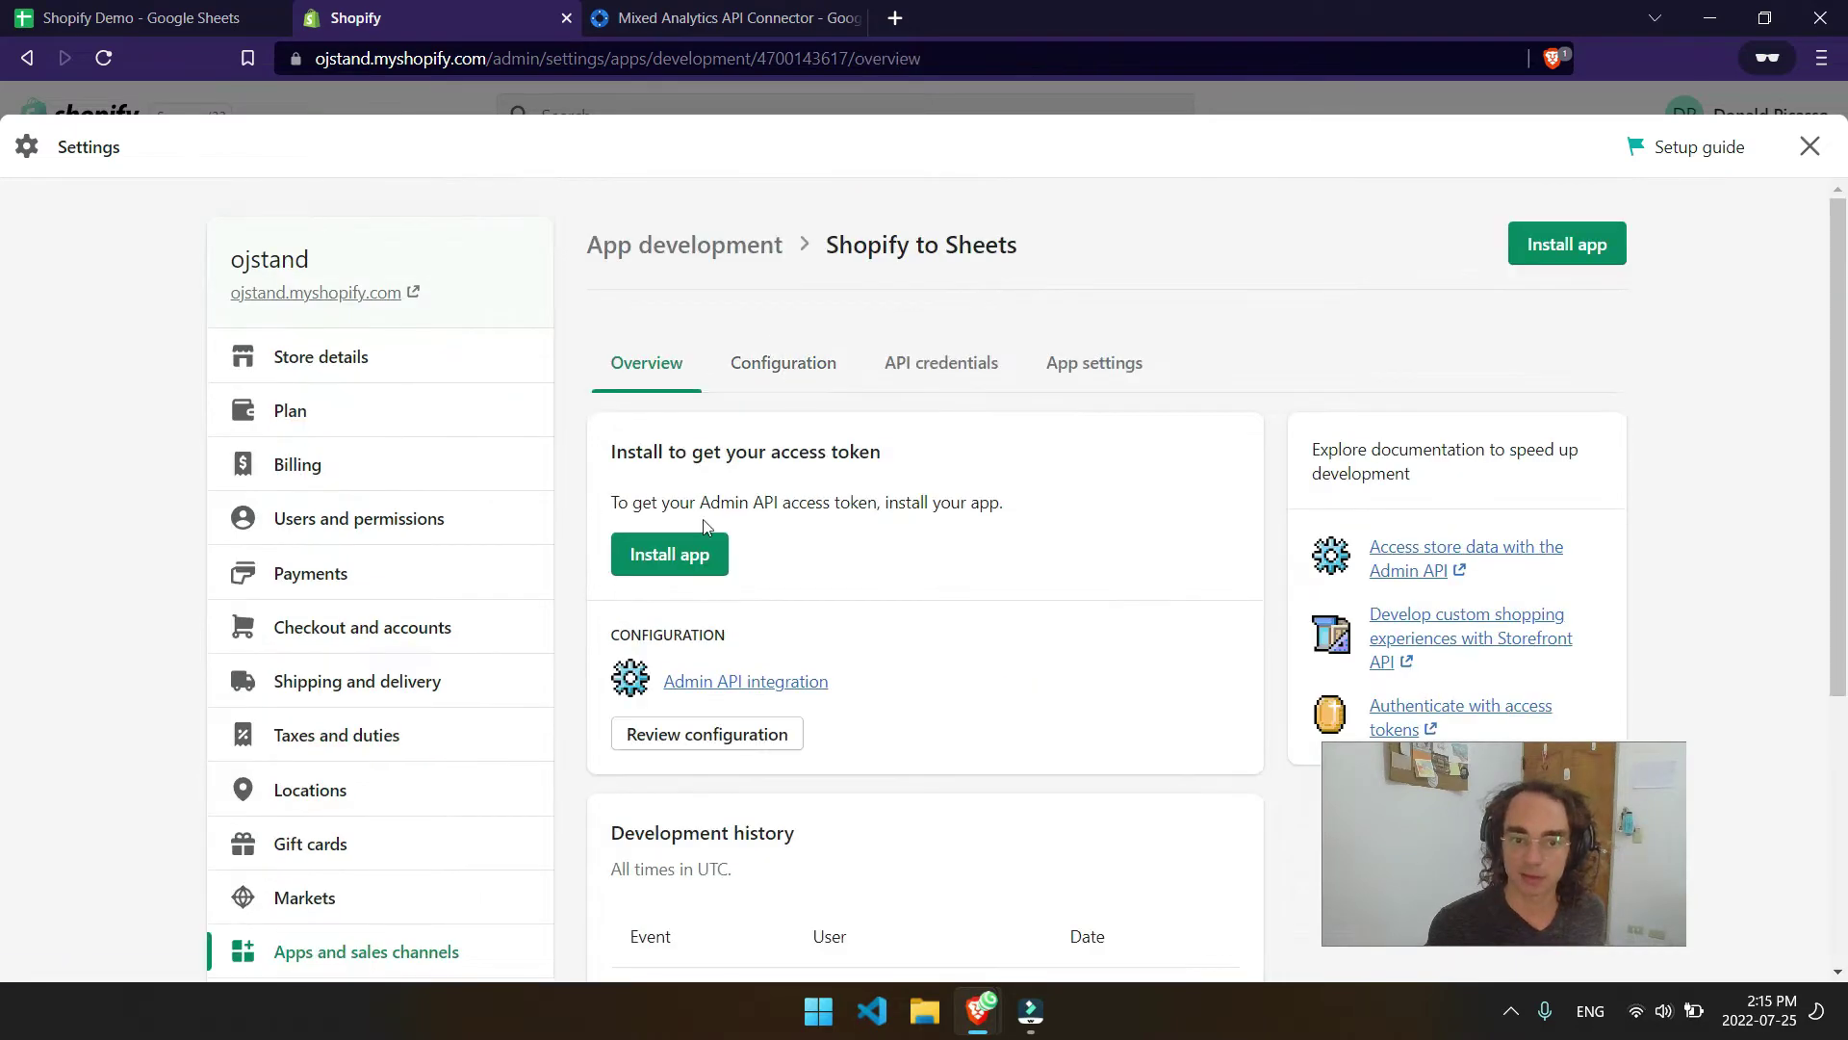
Install Shopify to Sheets, reveal and select its Admin API access token, then return to the spreadsheet.
{"action": "left_click", "coordinate": [707, 559]}
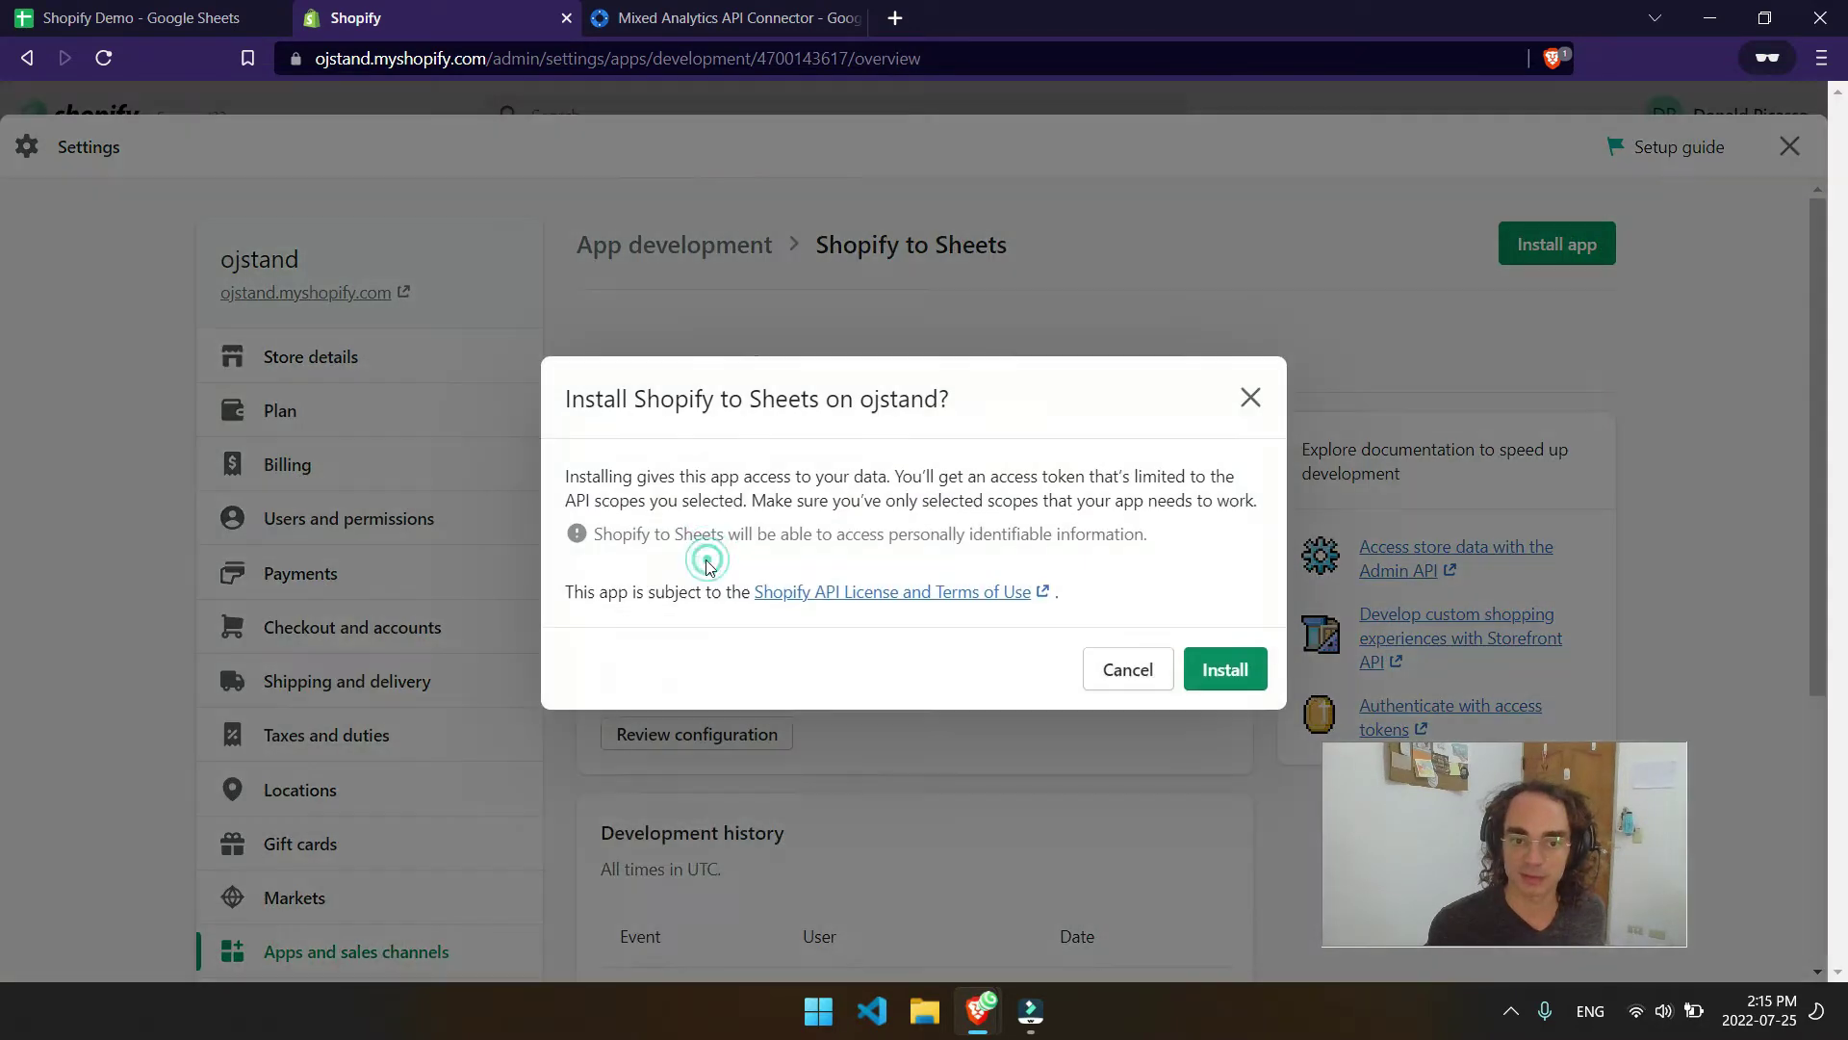
{"action": "left_click", "coordinate": [1205, 672]}
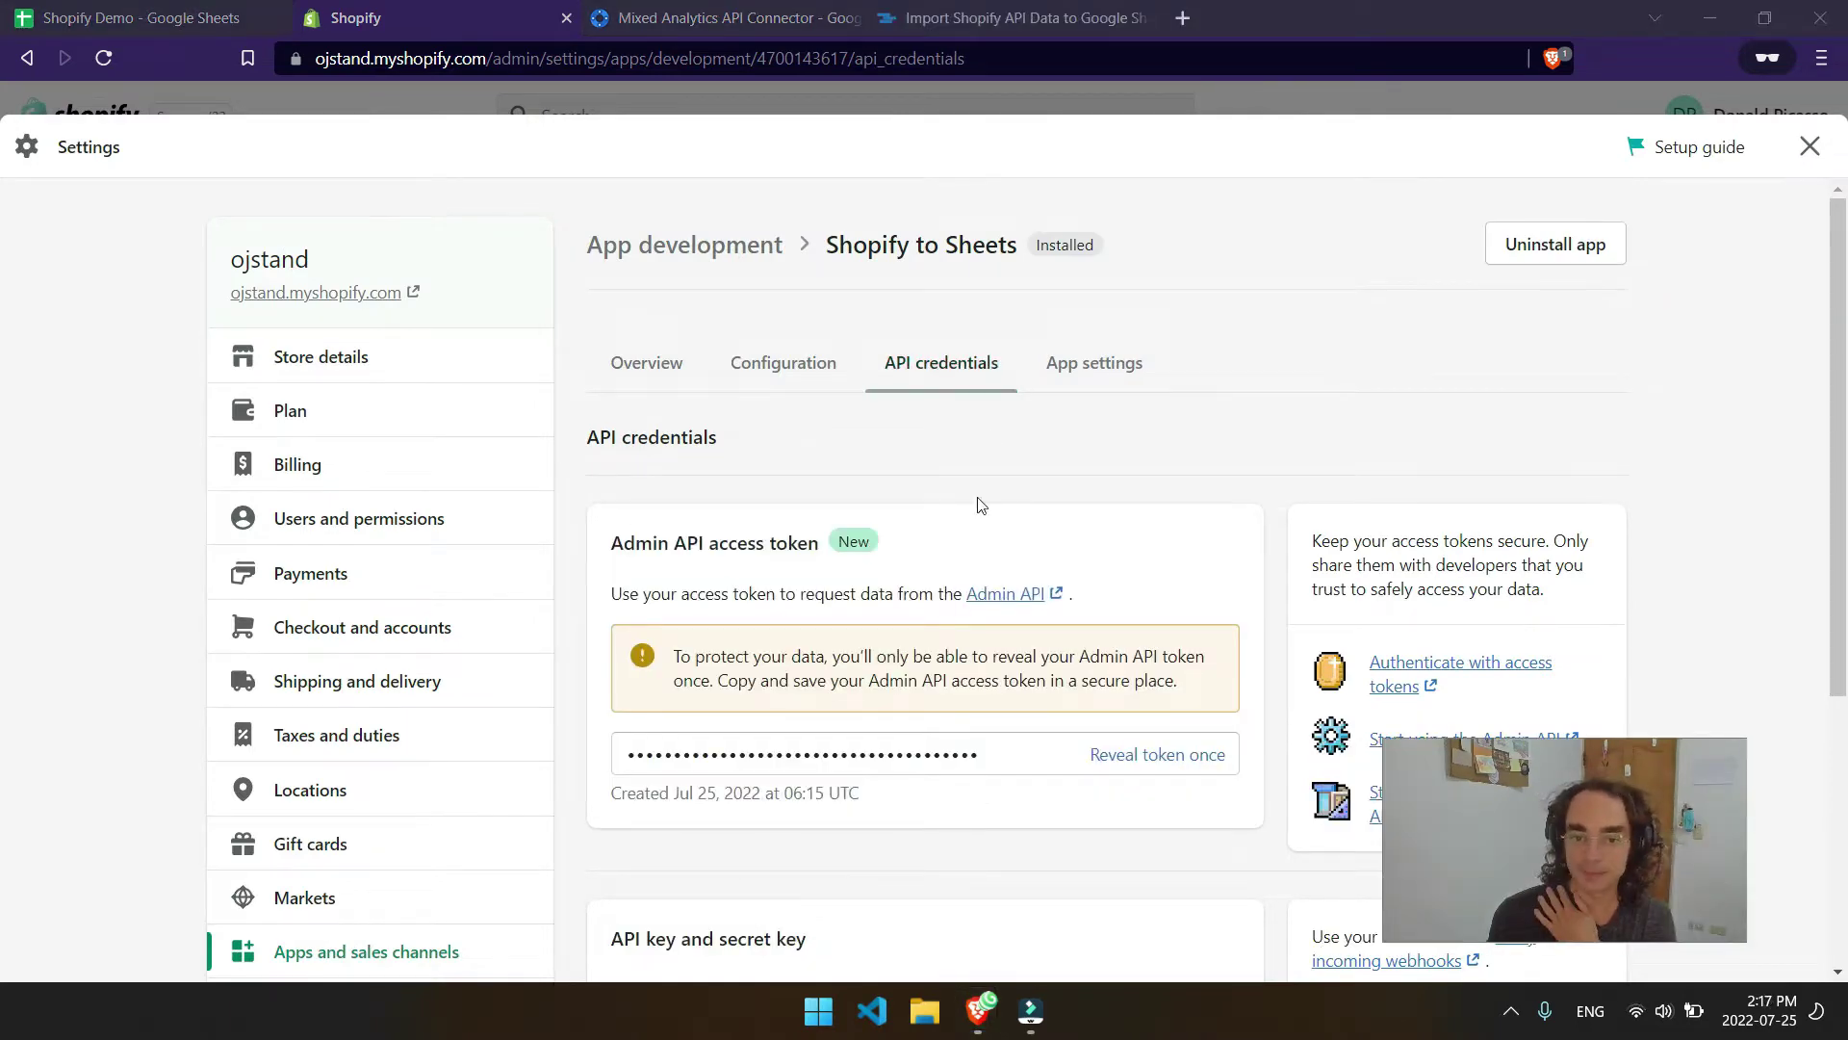
{"action": "scroll", "coordinate": [1059, 539], "scroll_direction": "down", "scroll_amount": 2}
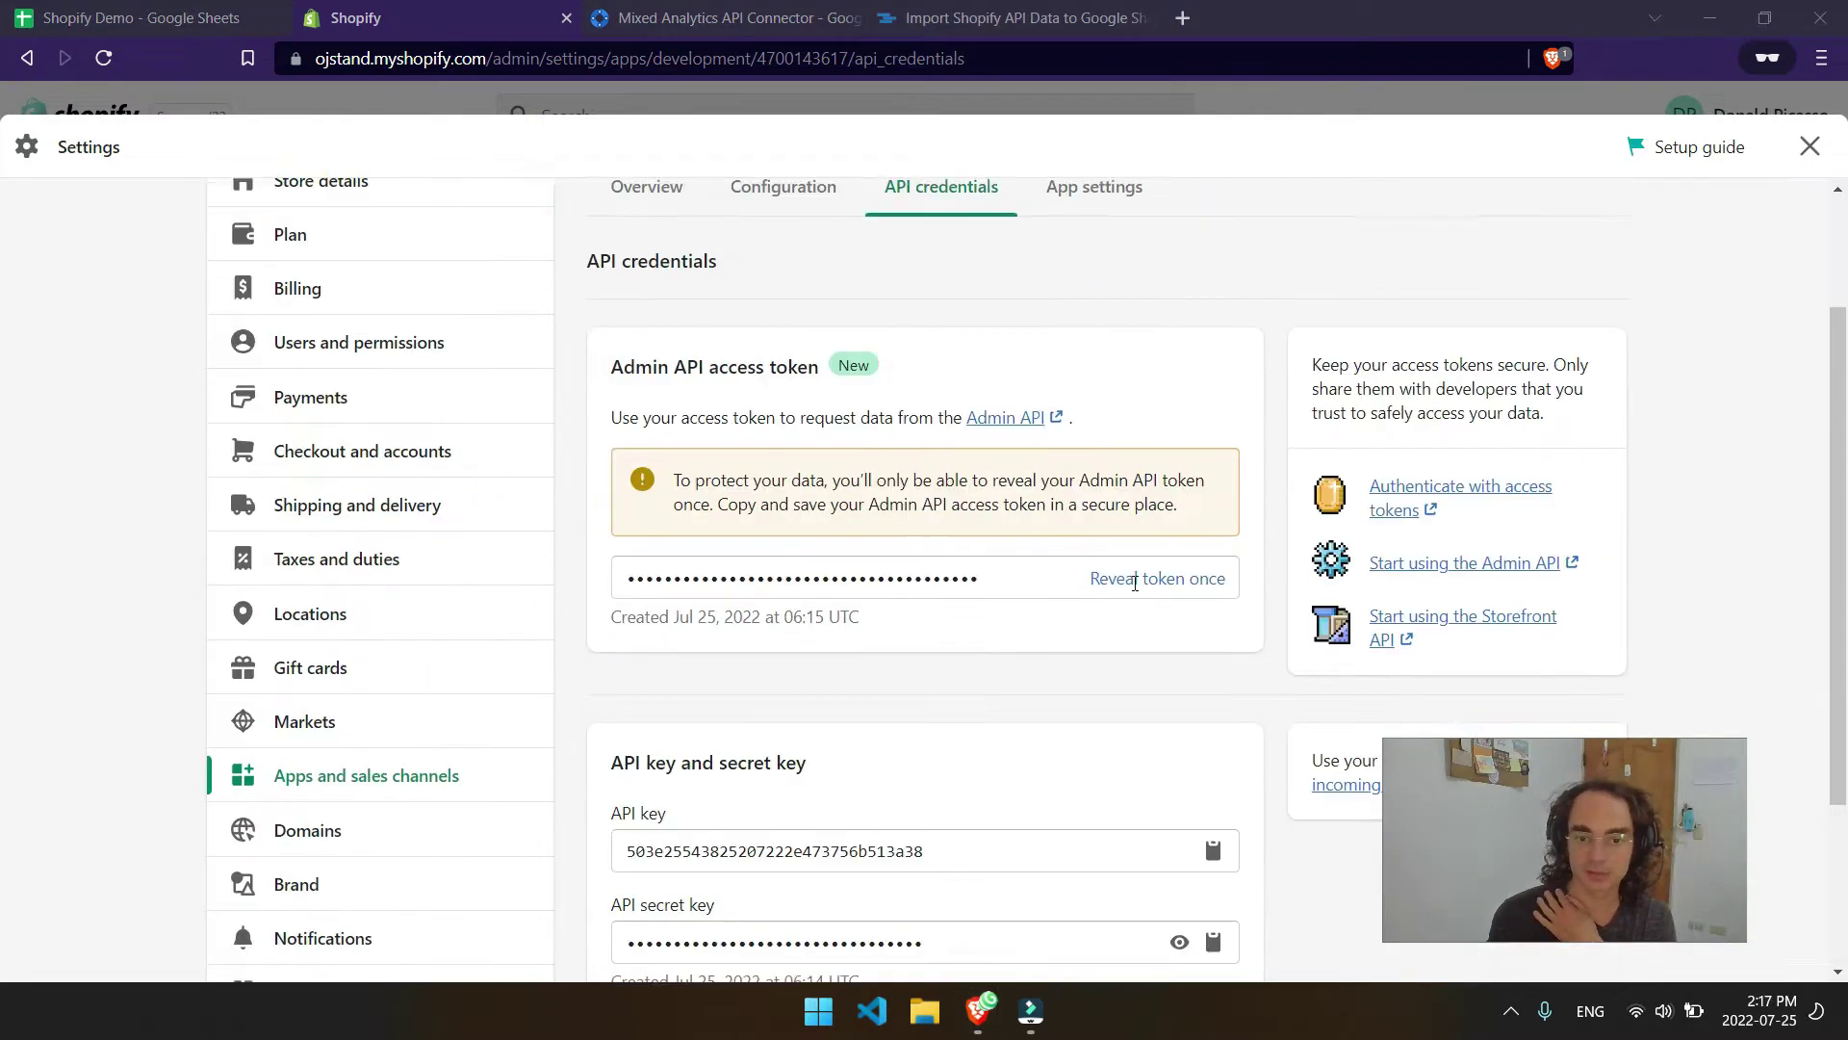
{"action": "scroll", "coordinate": [1156, 761], "scroll_direction": "up", "scroll_amount": 2}
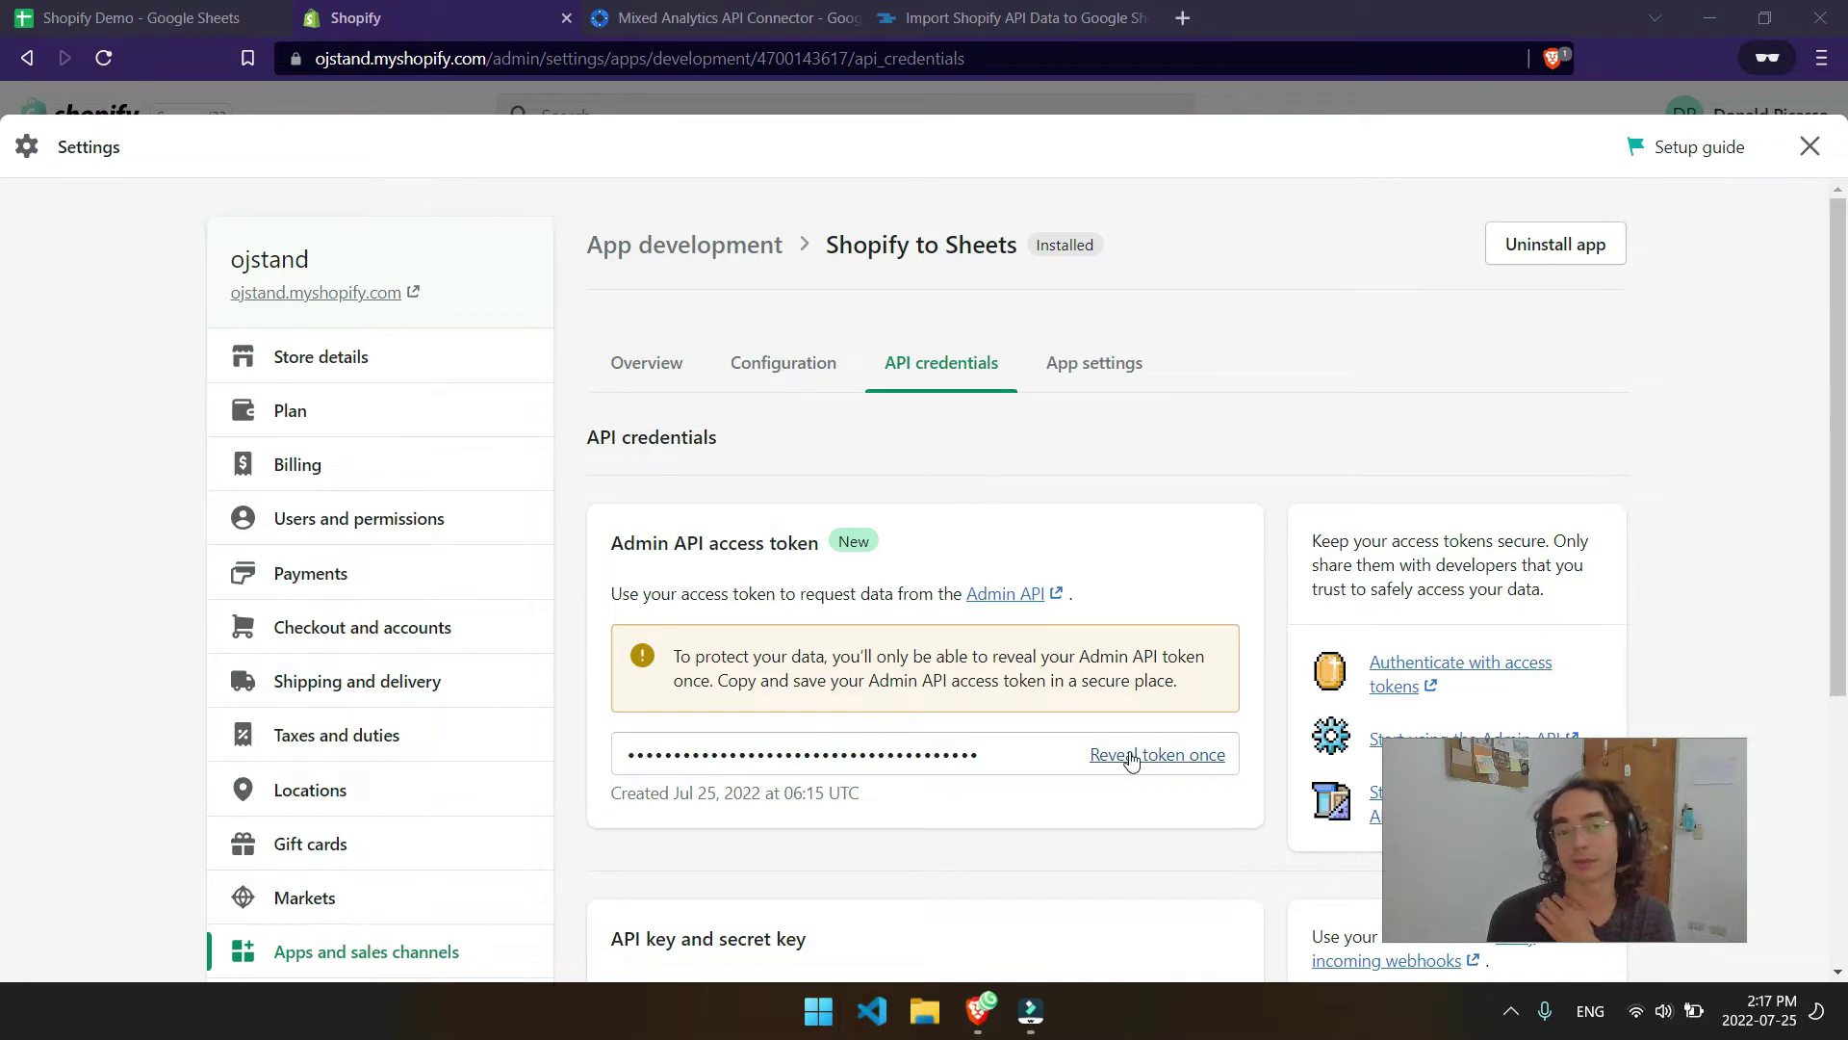
{"action": "left_click", "coordinate": [1132, 759]}
{"action": "left_click_drag", "start_coordinate": [1006, 751], "coordinate": [575, 742]}
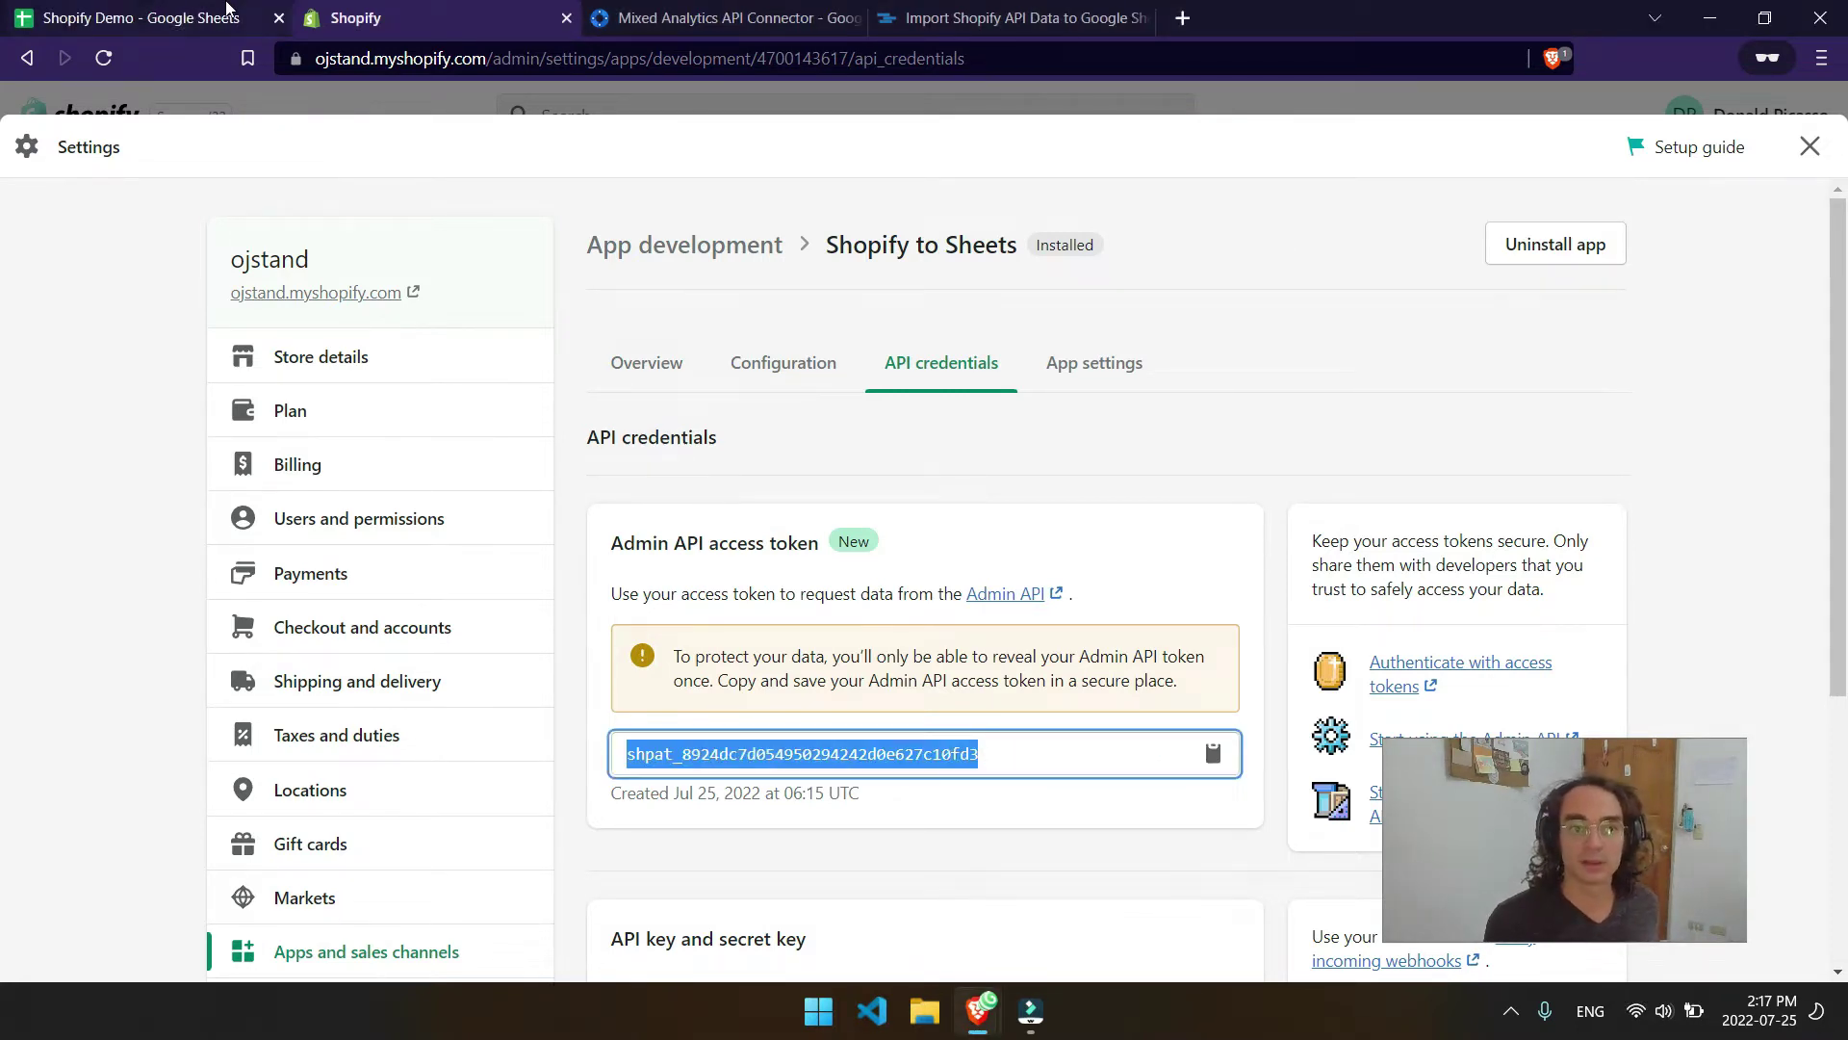
{"action": "left_click", "coordinate": [276, 9]}
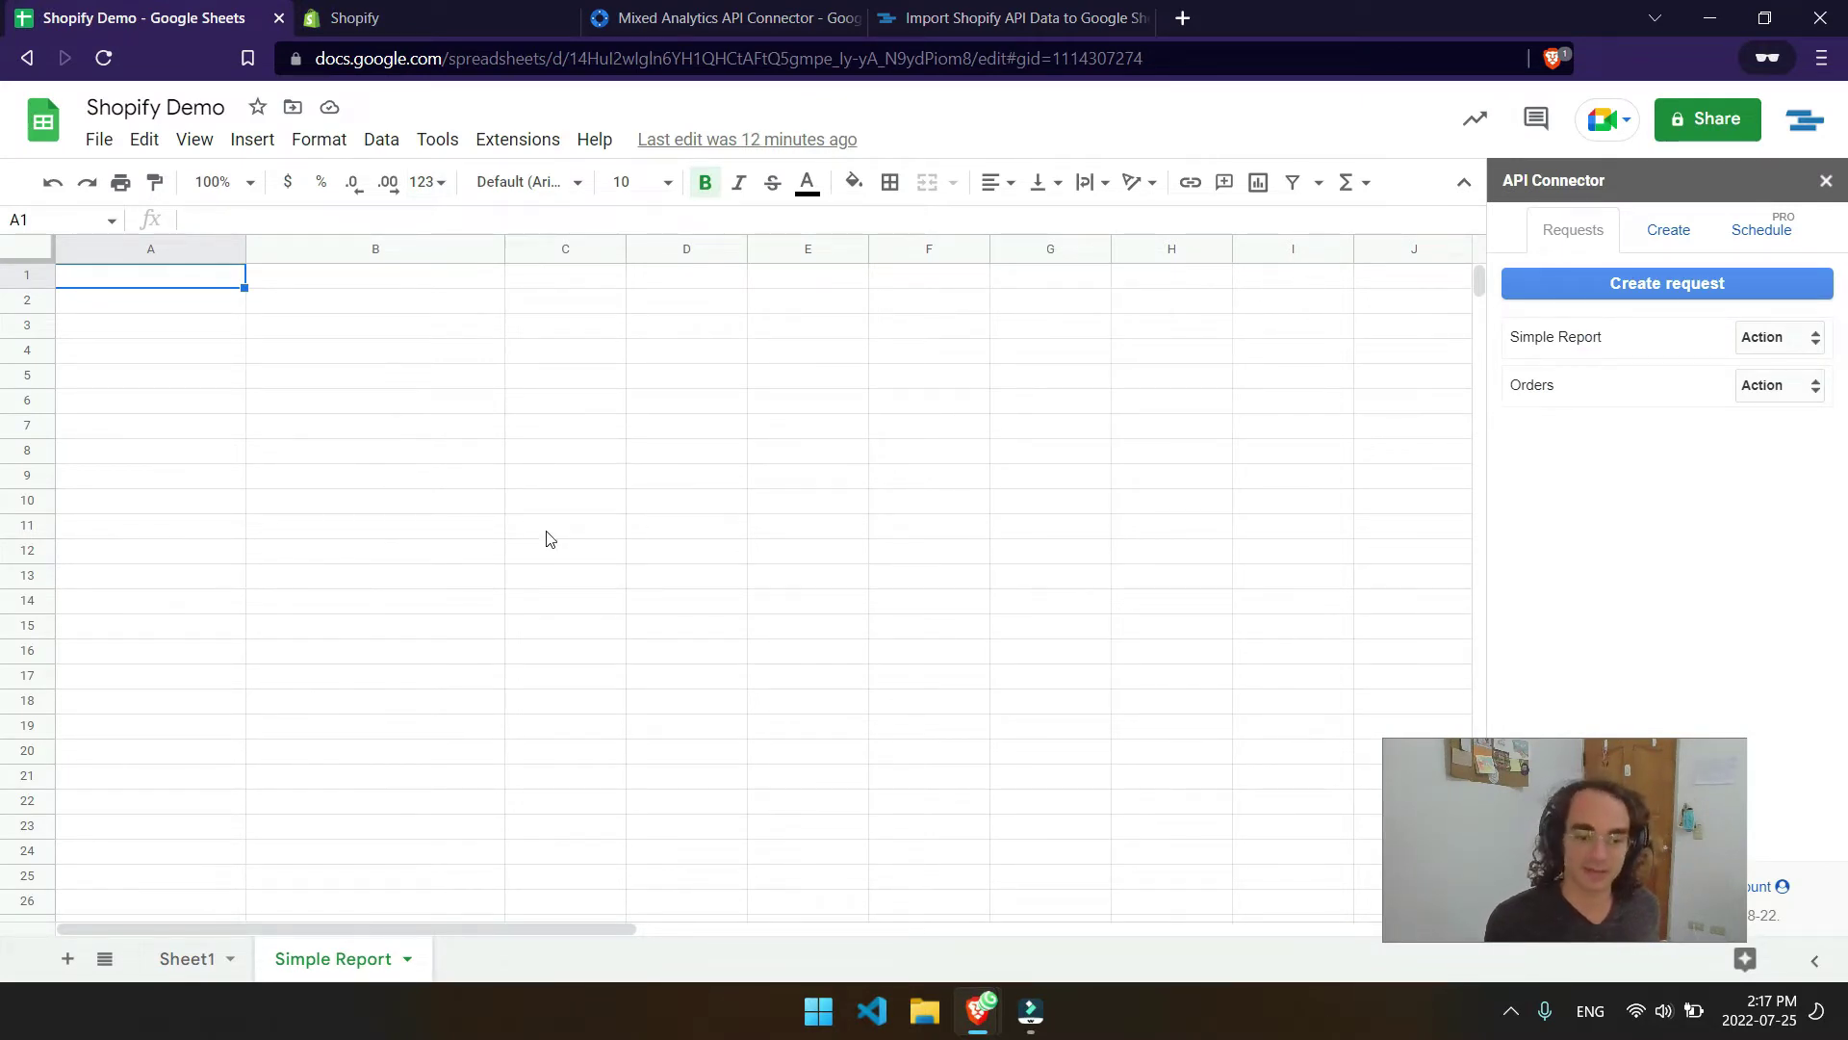
Open the API Connector sidebar and rename the sheet to 'Simple Report'.
{"action": "left_click", "coordinate": [491, 139]}
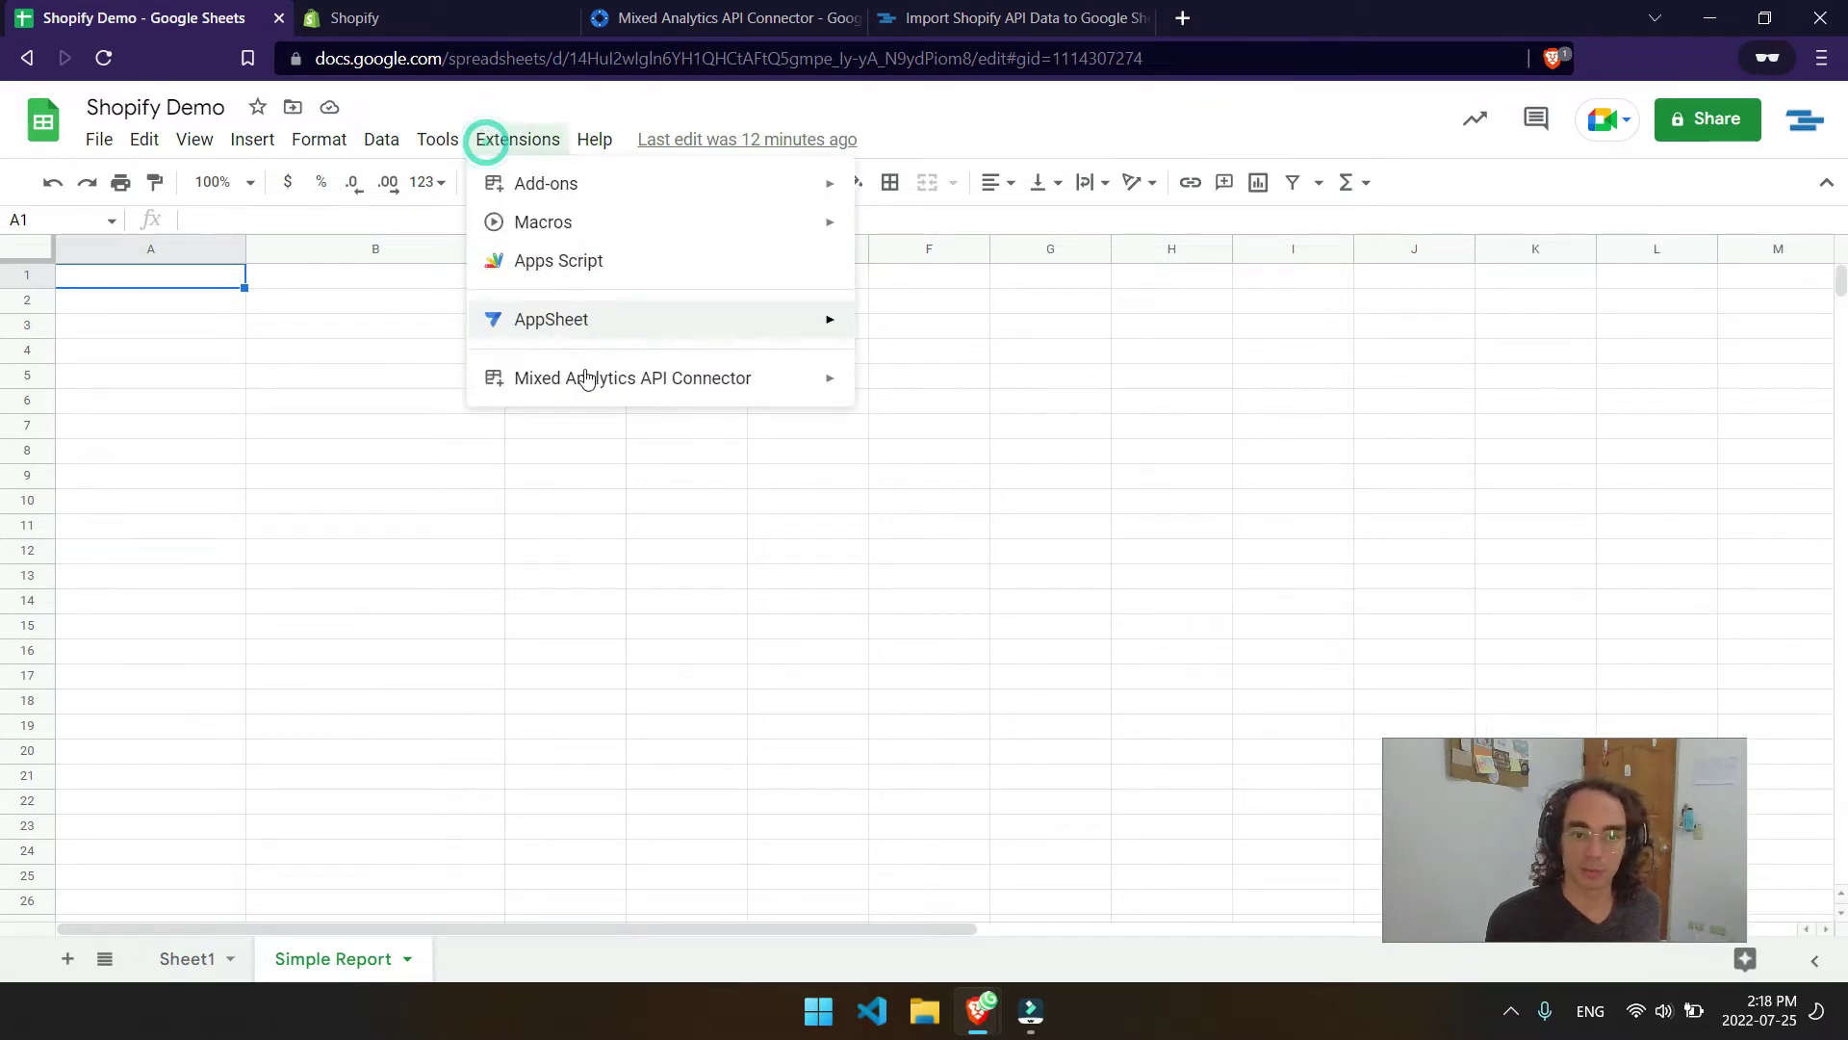
{"action": "left_click", "coordinate": [585, 378]}
{"action": "left_click", "coordinate": [990, 412]}
{"action": "double_click", "coordinate": [298, 961]}
{"action": "type", "text": "Simpl"}
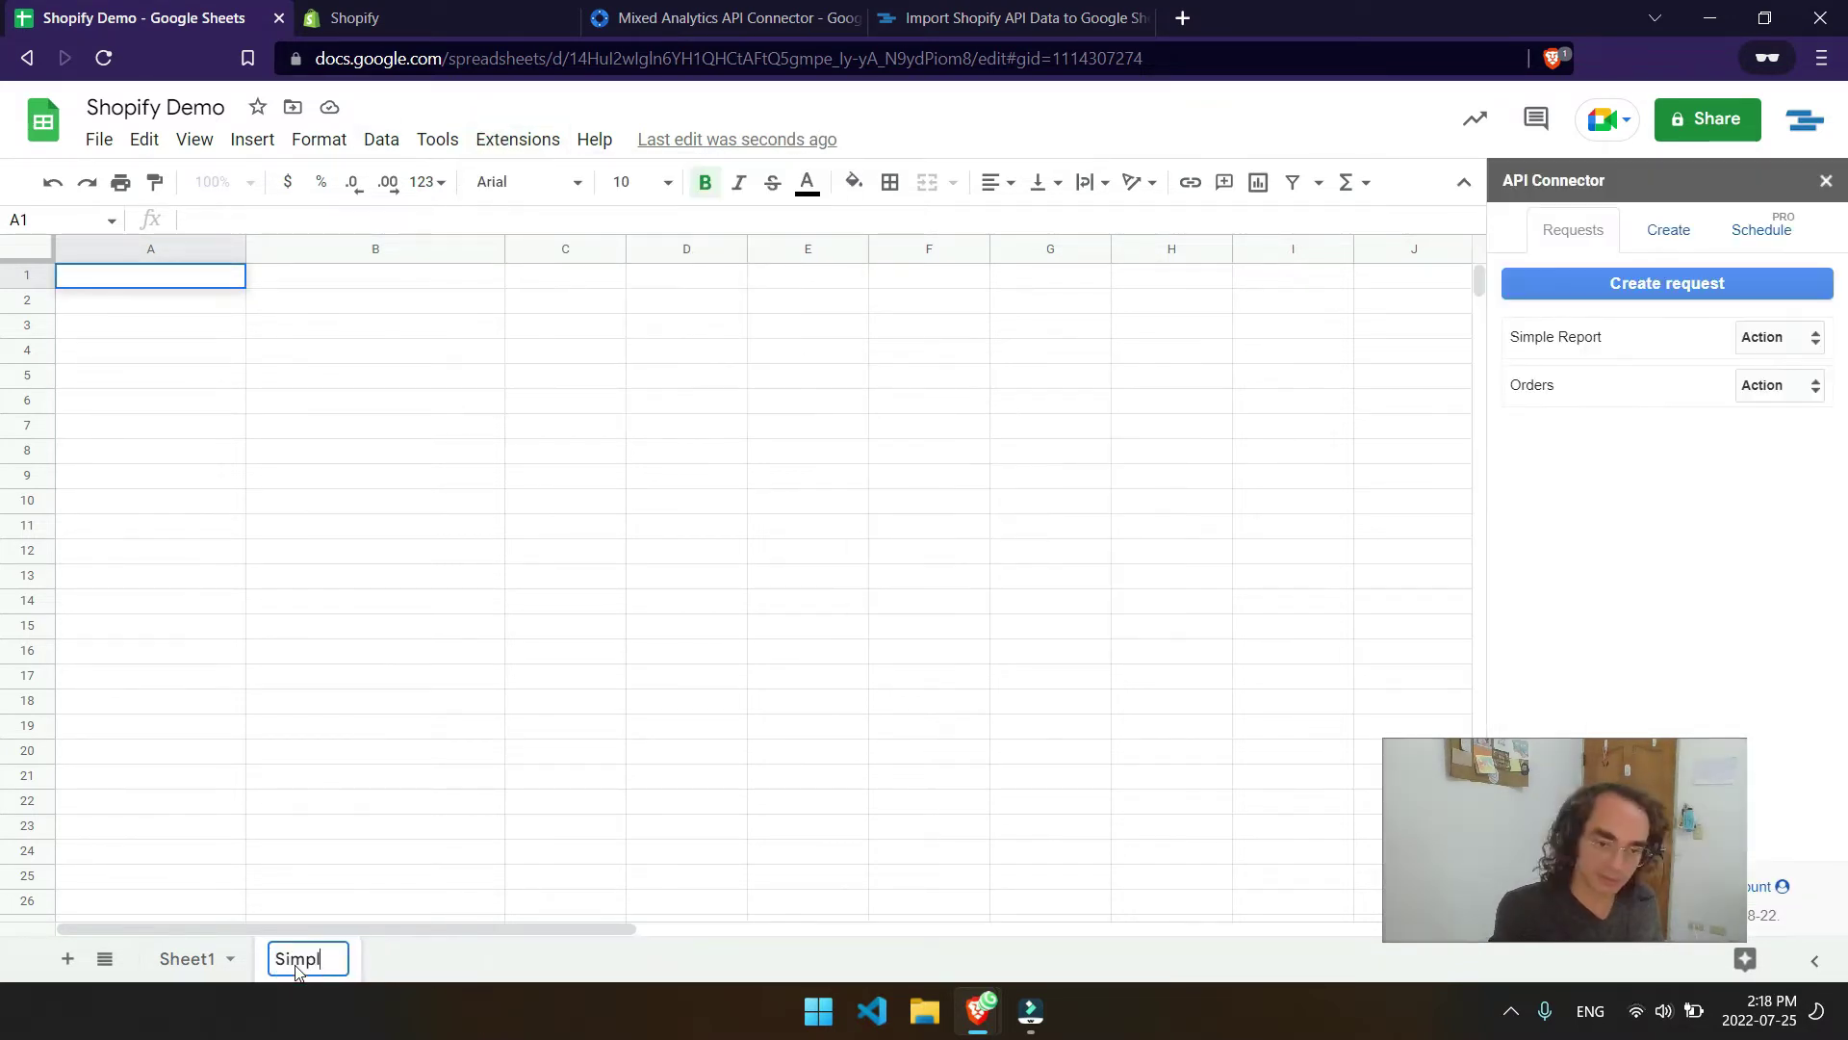
{"action": "type", "text": "e Report"}
{"action": "key", "text": "Return"}
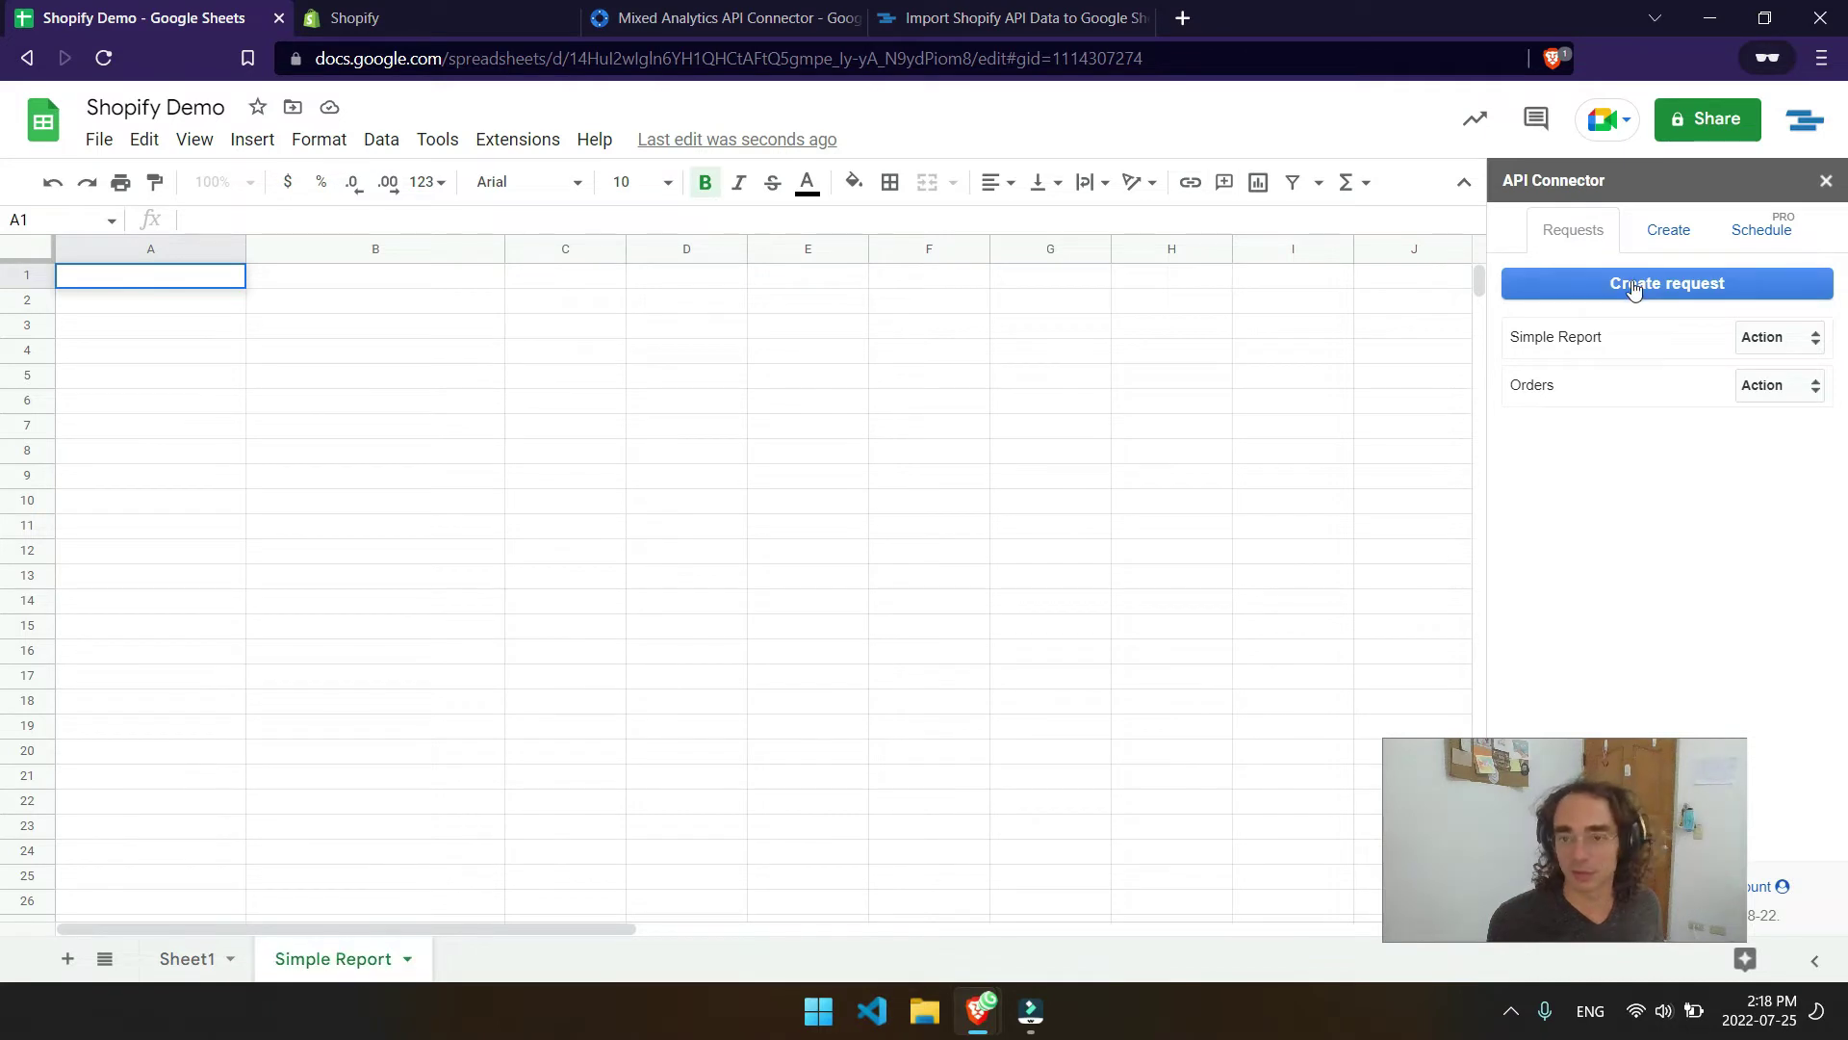
Create a new request for the Shopify application and paste in the access token.
{"action": "left_click", "coordinate": [1634, 285]}
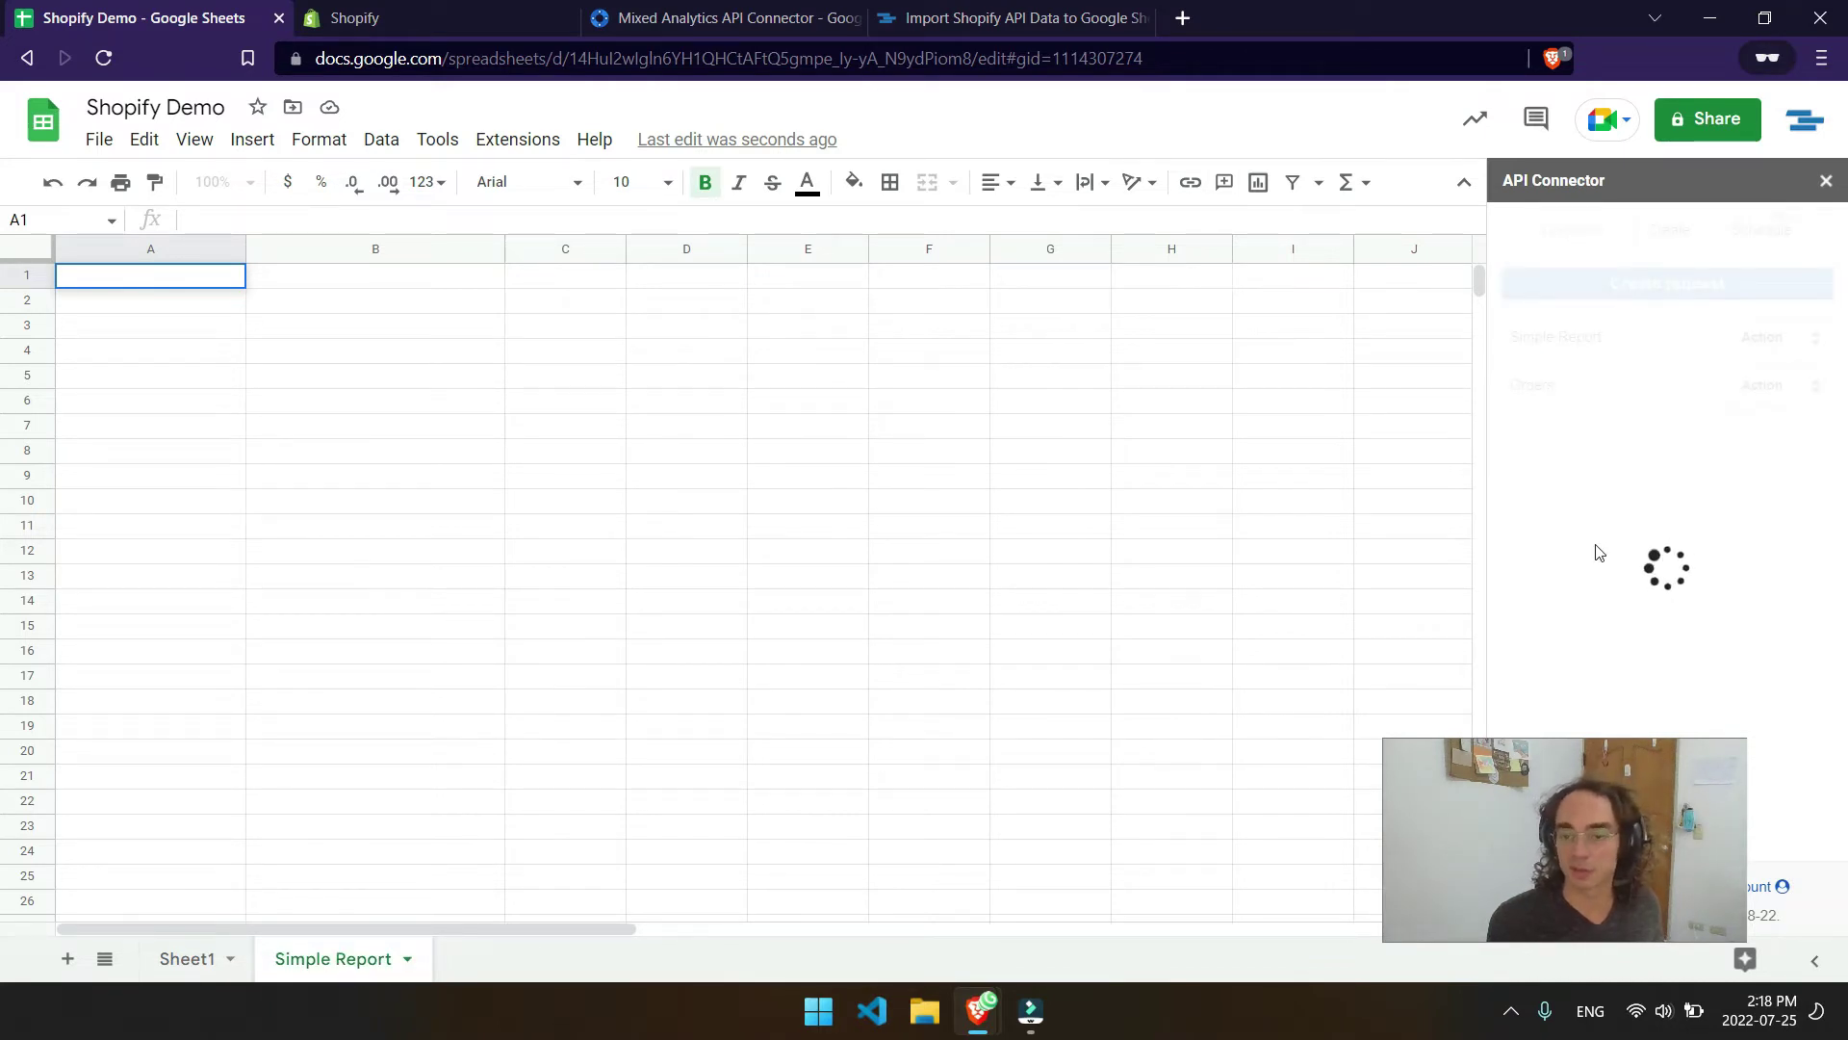
{"action": "left_click", "coordinate": [1628, 352]}
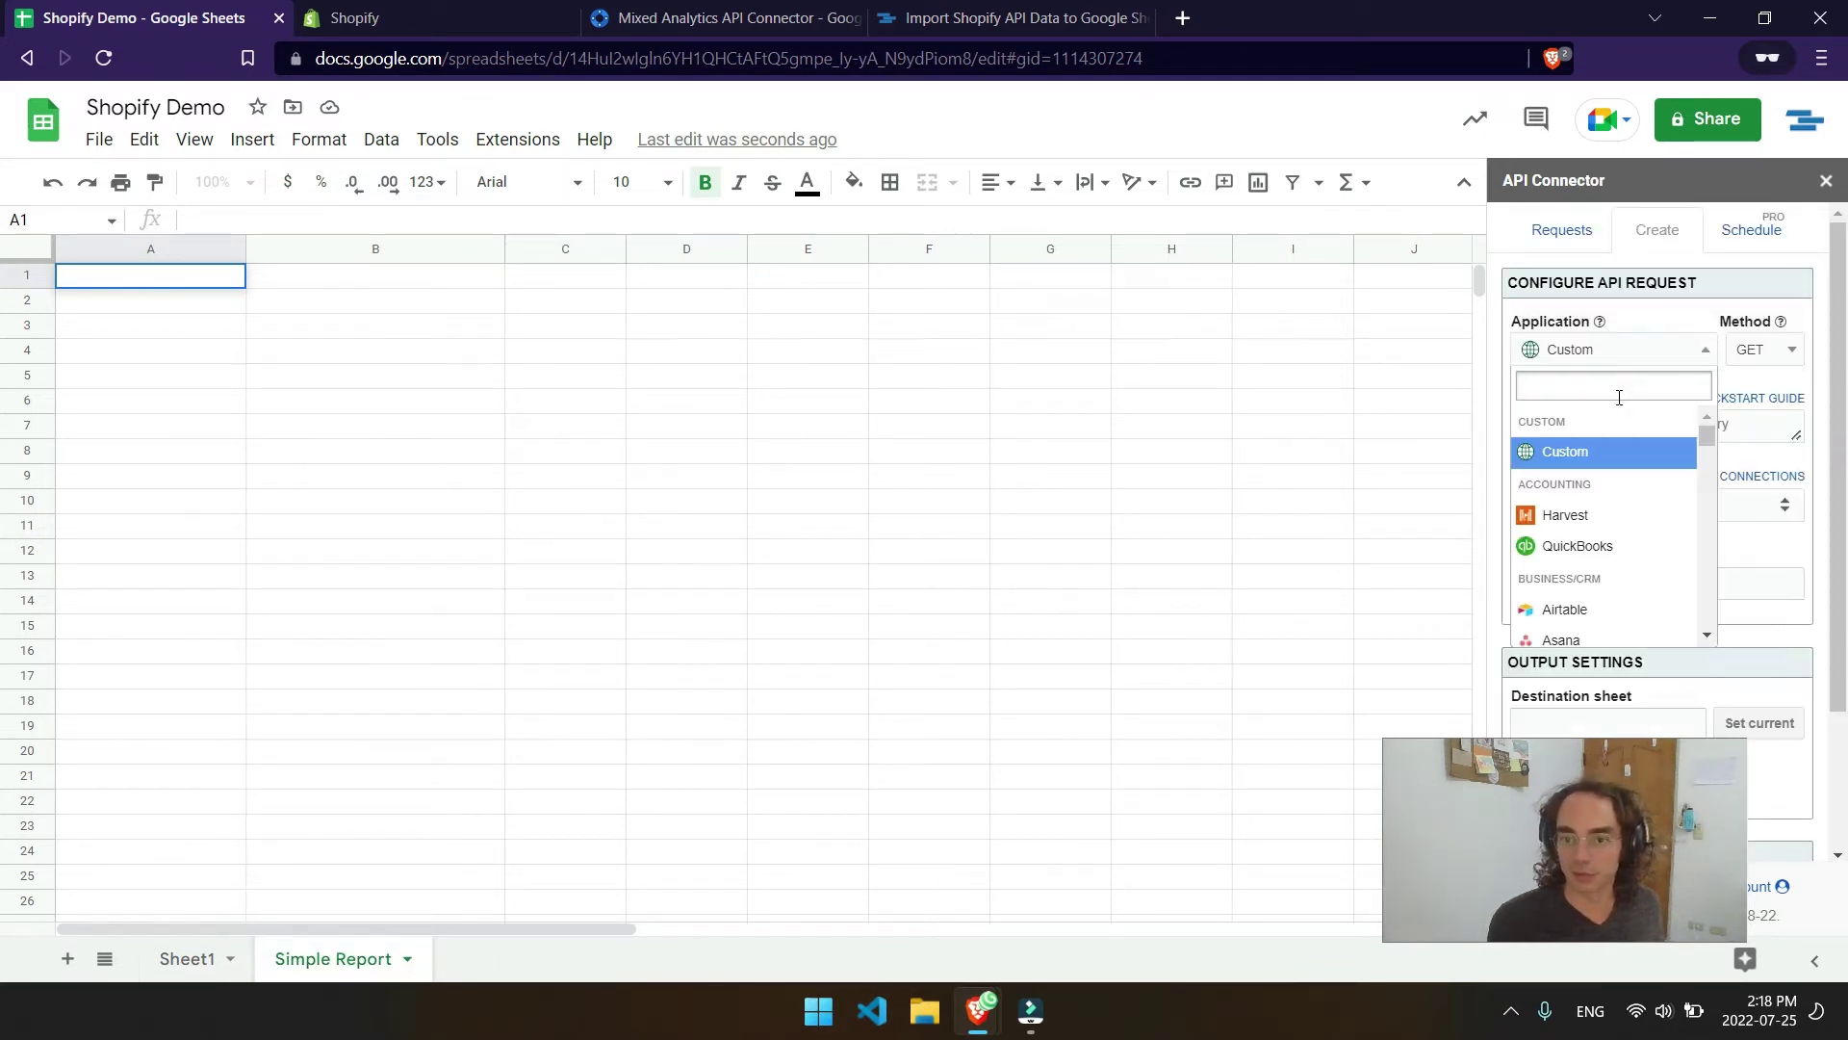
{"action": "type", "text": "shop"}
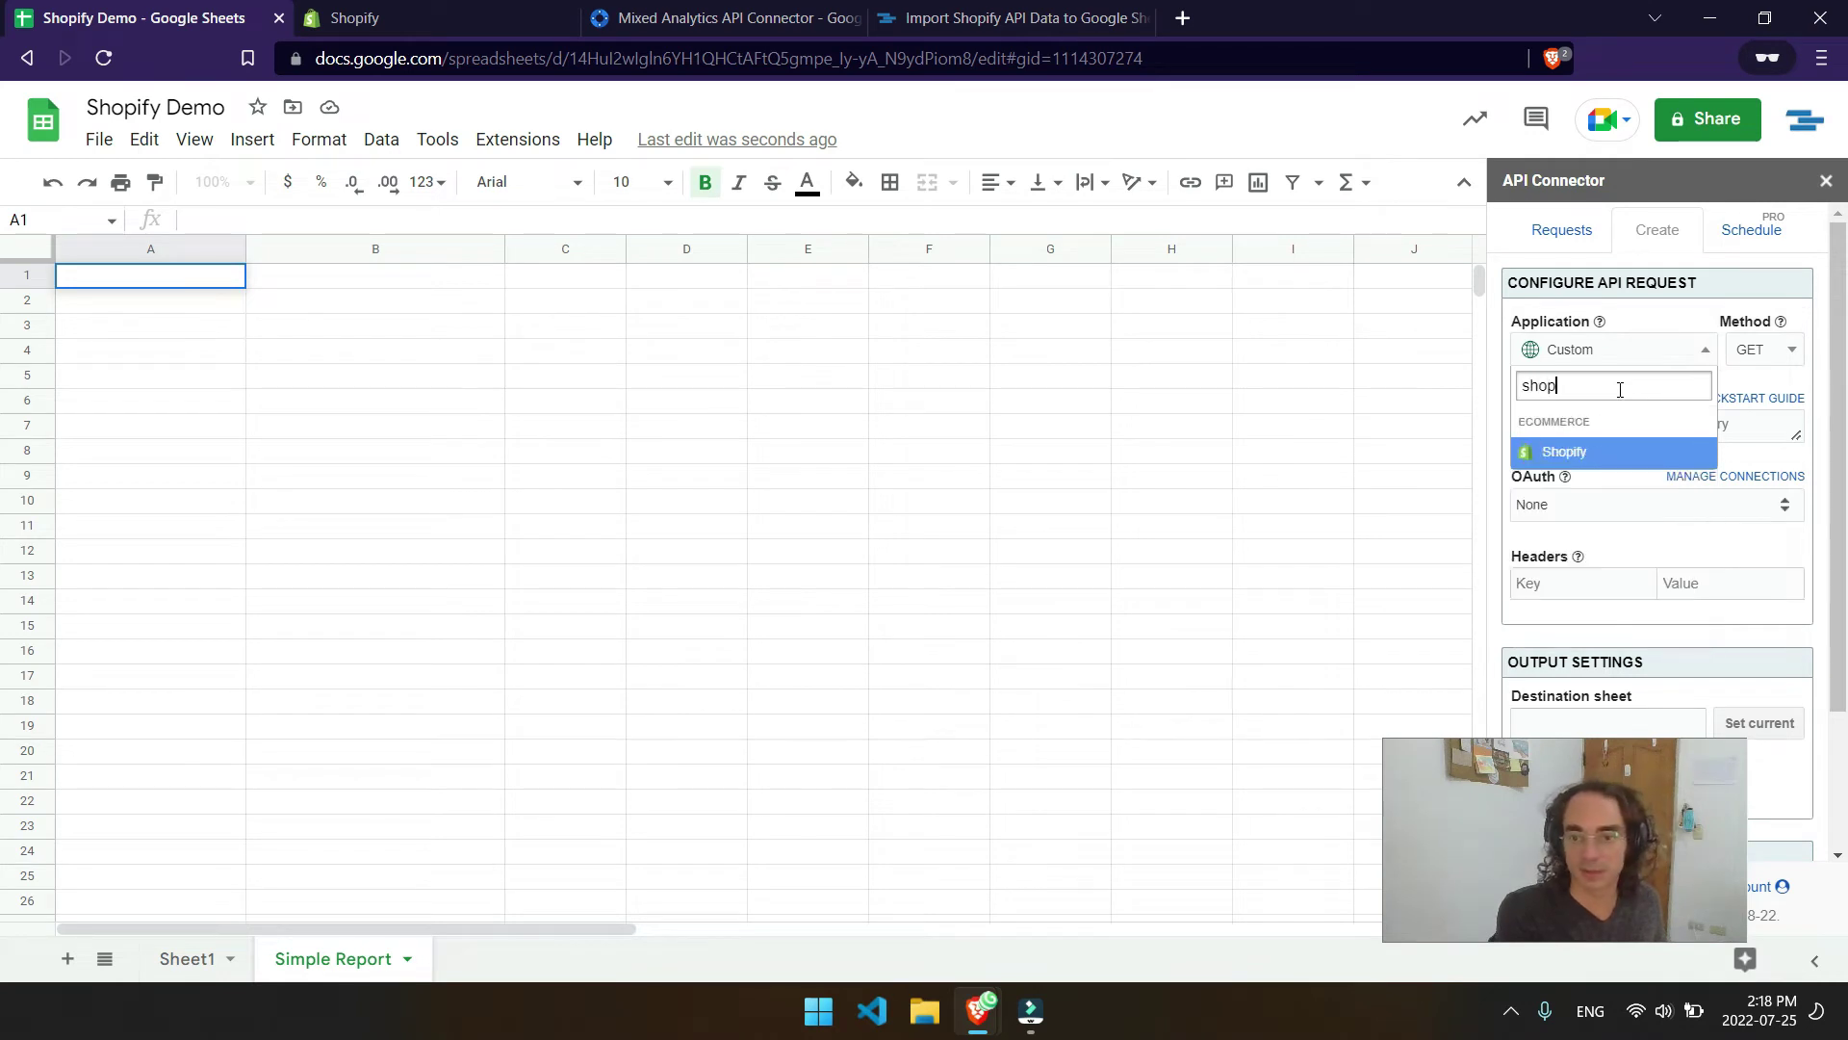
{"action": "key", "text": "Return"}
{"action": "left_click", "coordinate": [1608, 430]}
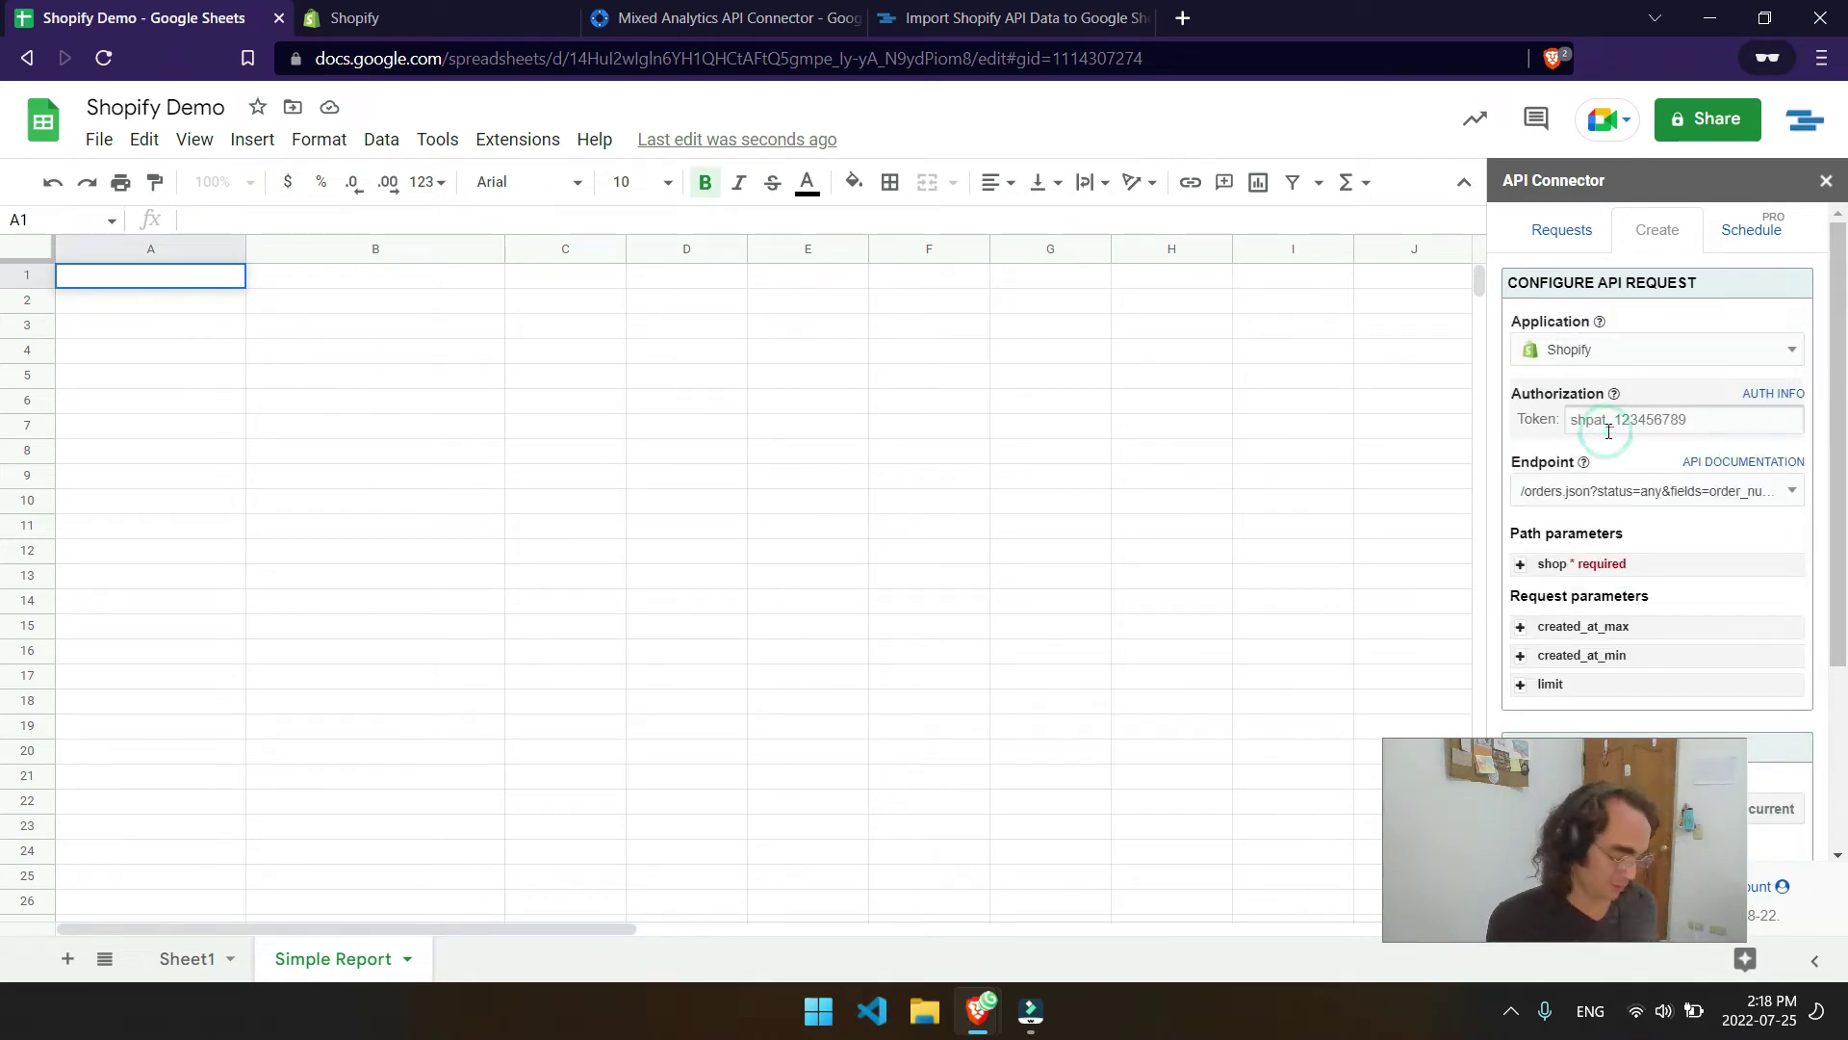
{"action": "key", "text": "ctrl+v"}
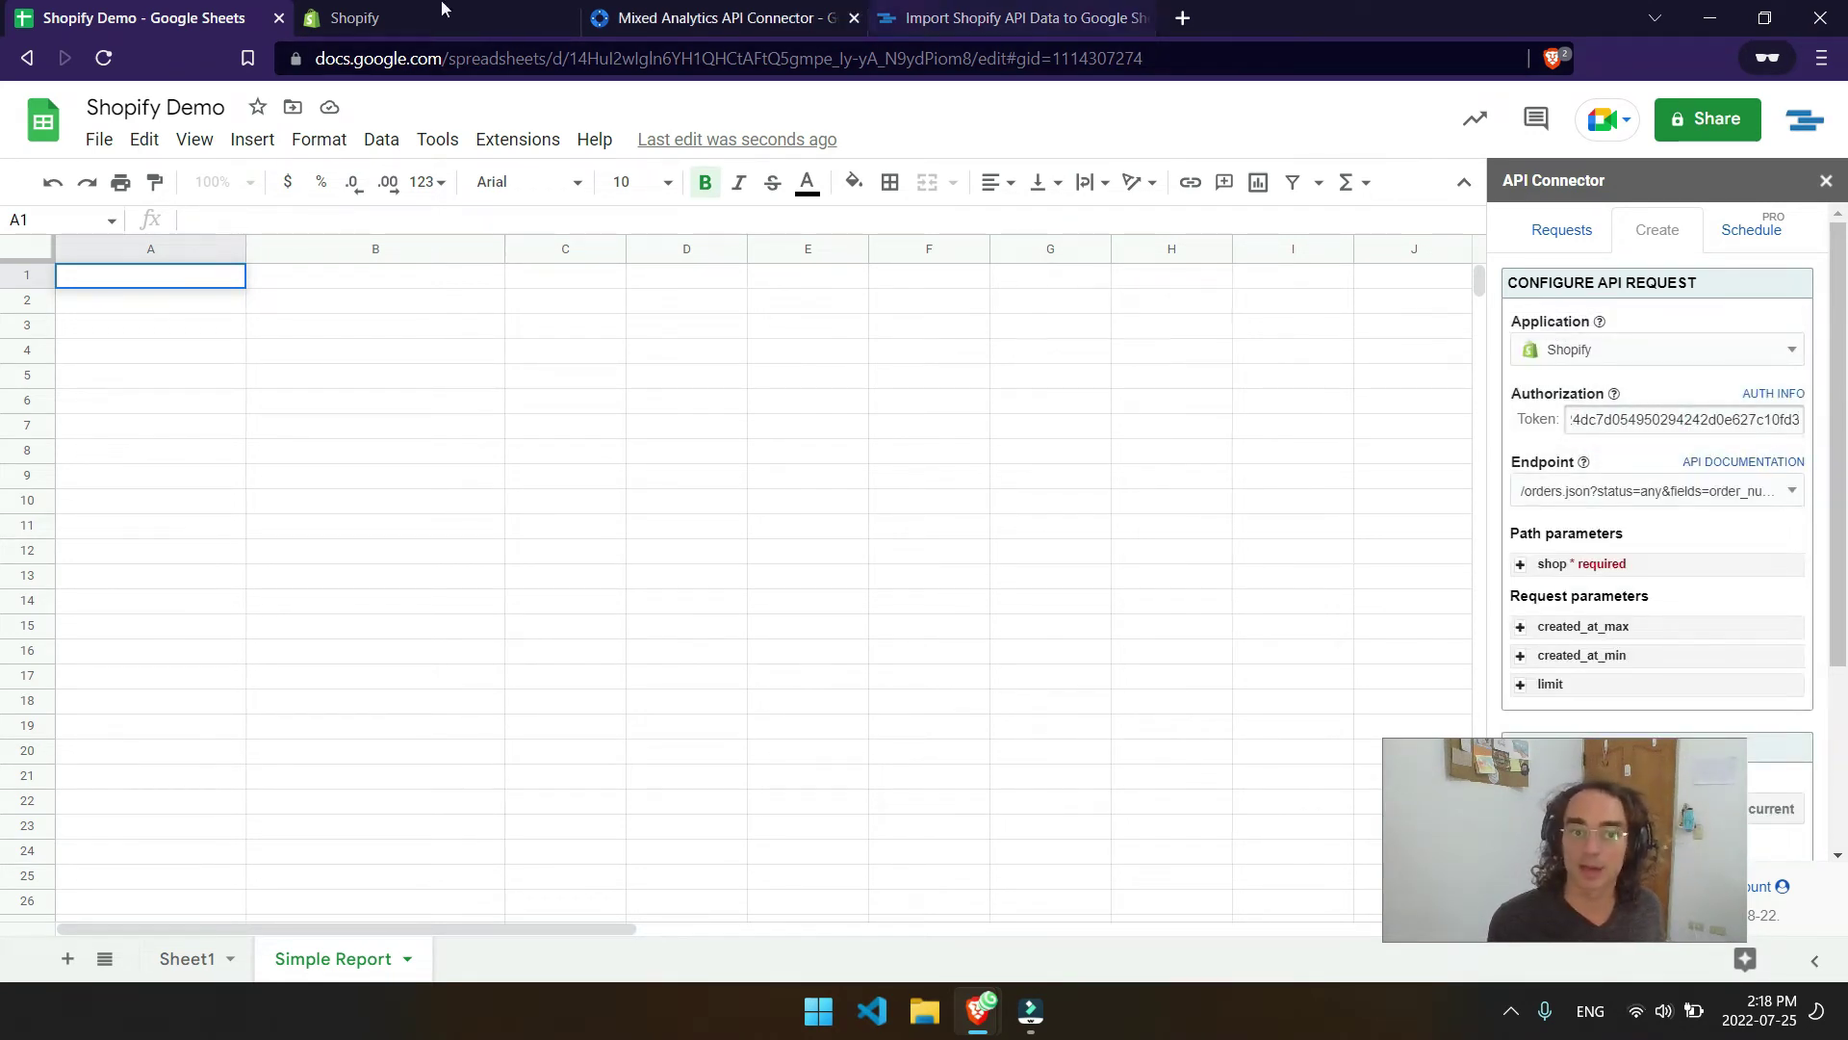
{"action": "left_click", "coordinate": [347, 17]}
{"action": "left_click", "coordinate": [144, 17]}
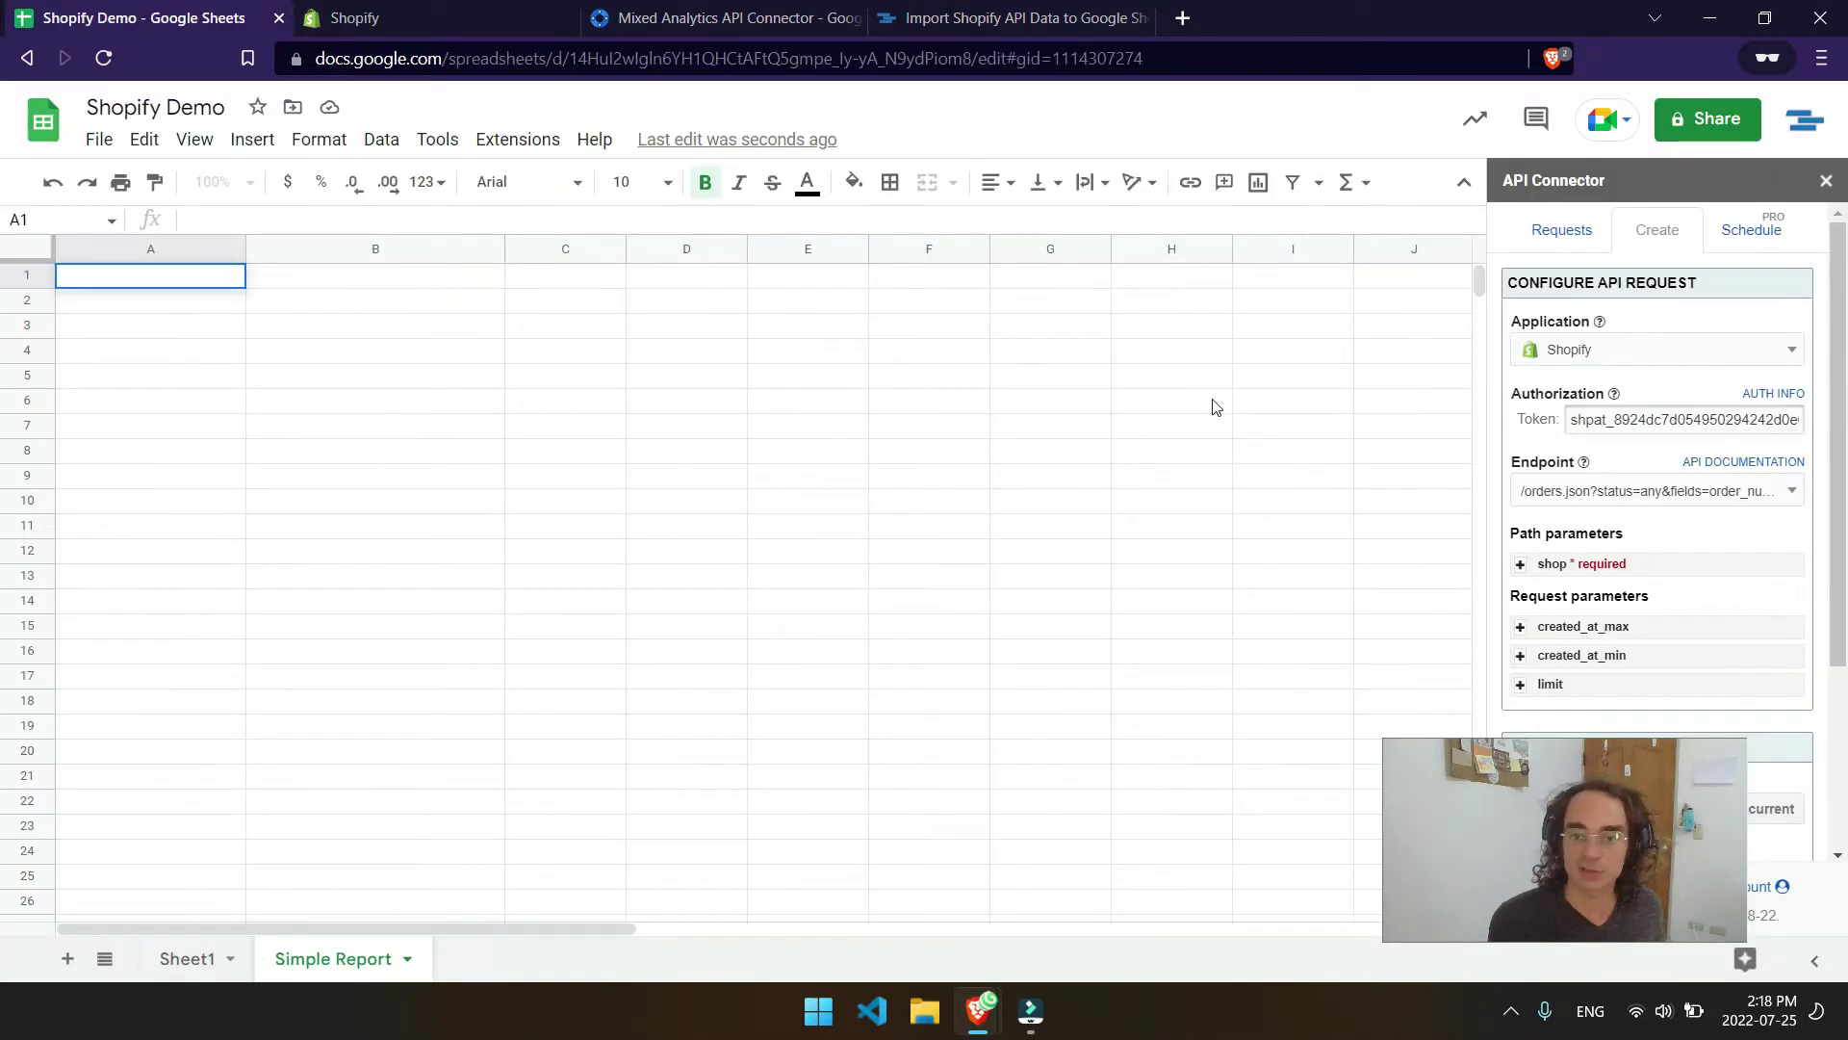
Choose the simple orders report endpoint and set the shop parameter to ojstand.
{"action": "left_click", "coordinate": [1690, 489]}
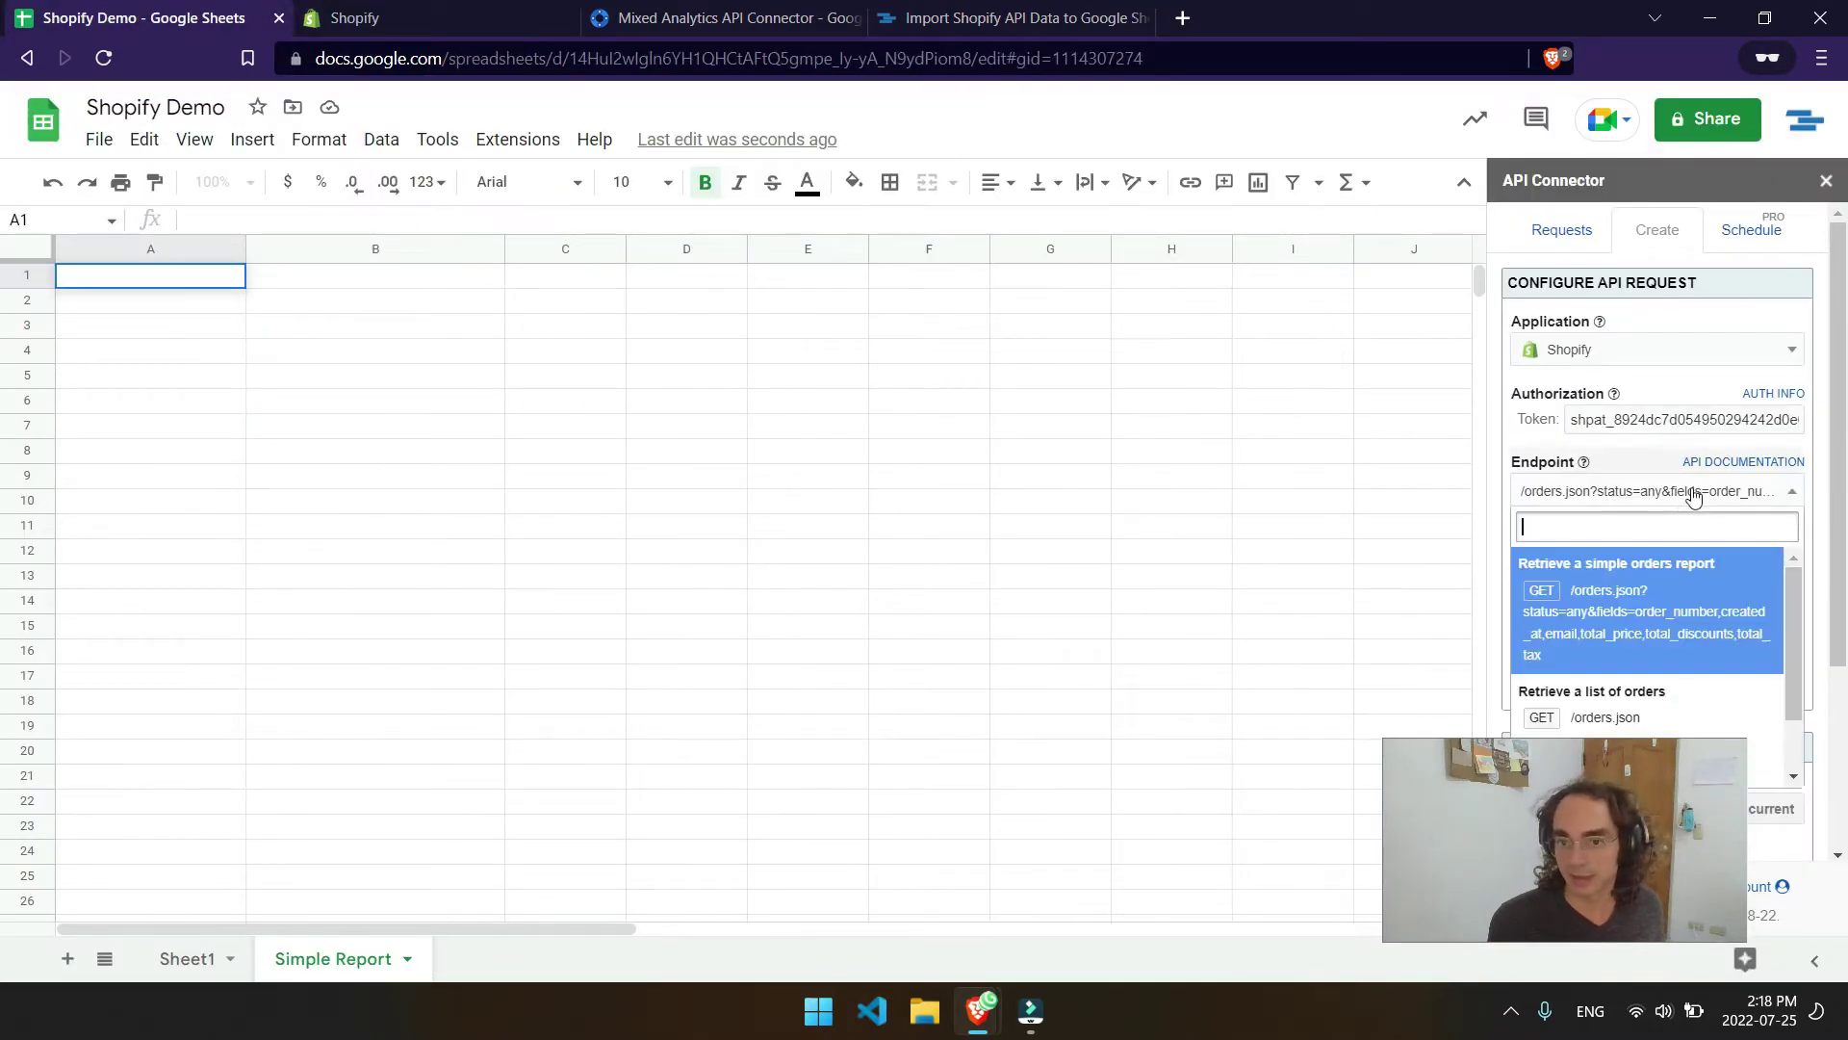
{"action": "left_click", "coordinate": [1668, 619]}
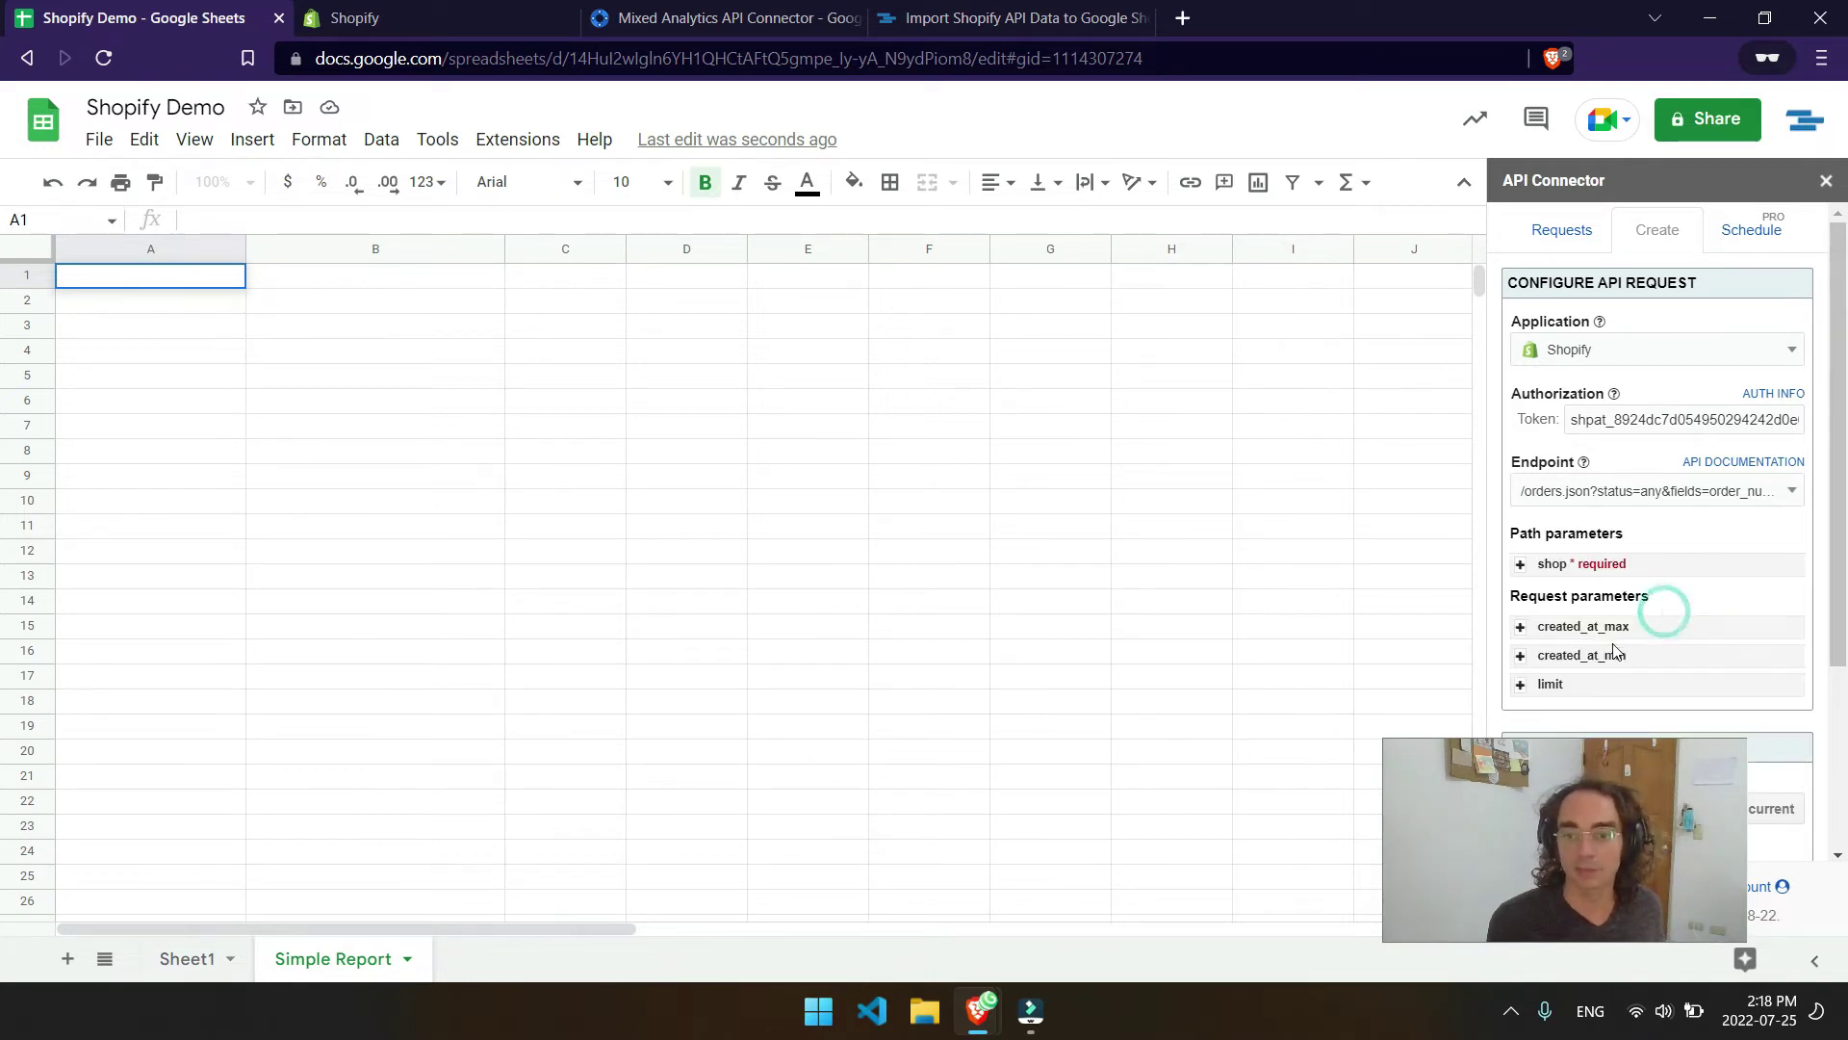
{"action": "left_click", "coordinate": [458, 13]}
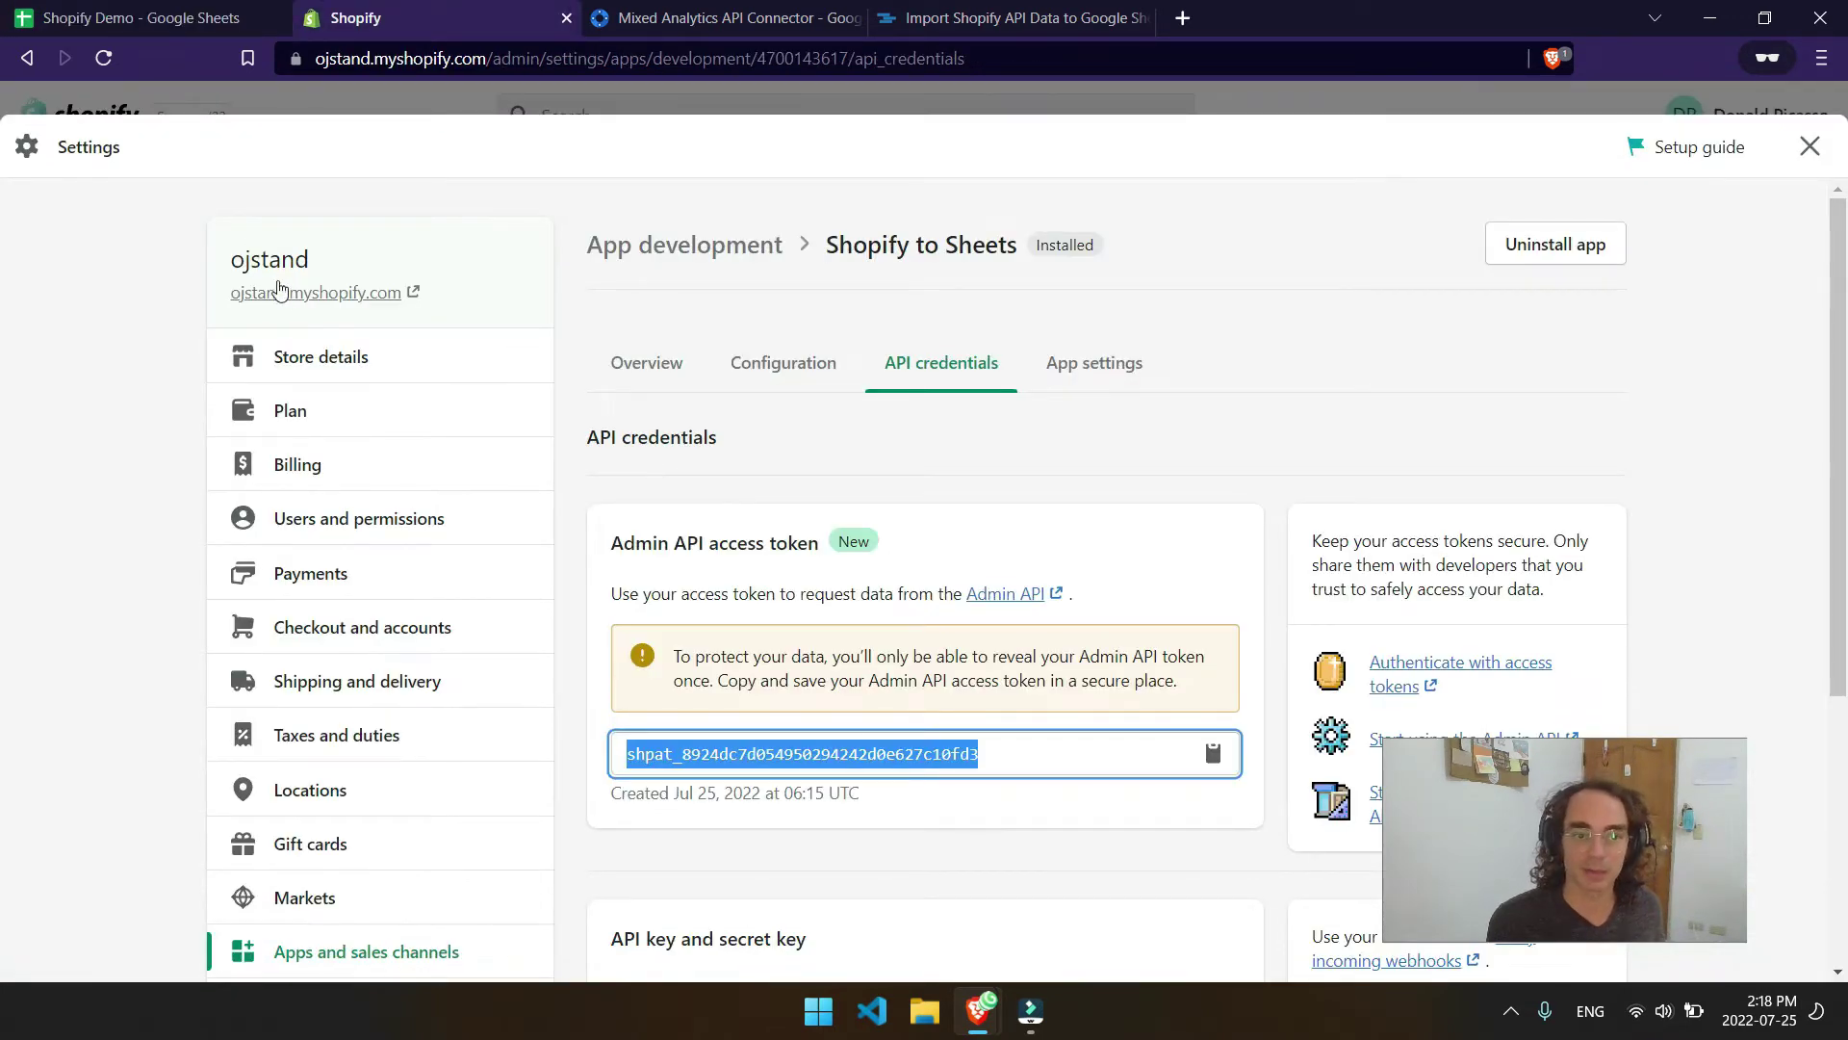
{"action": "key", "text": "ctrl+plus"}
{"action": "key", "text": "ctrl+plus"}
{"action": "key", "text": "ctrl+plus"}
{"action": "key", "text": "ctrl+plus"}
{"action": "key", "text": "ctrl+plus"}
{"action": "left_click", "coordinate": [139, 17]}
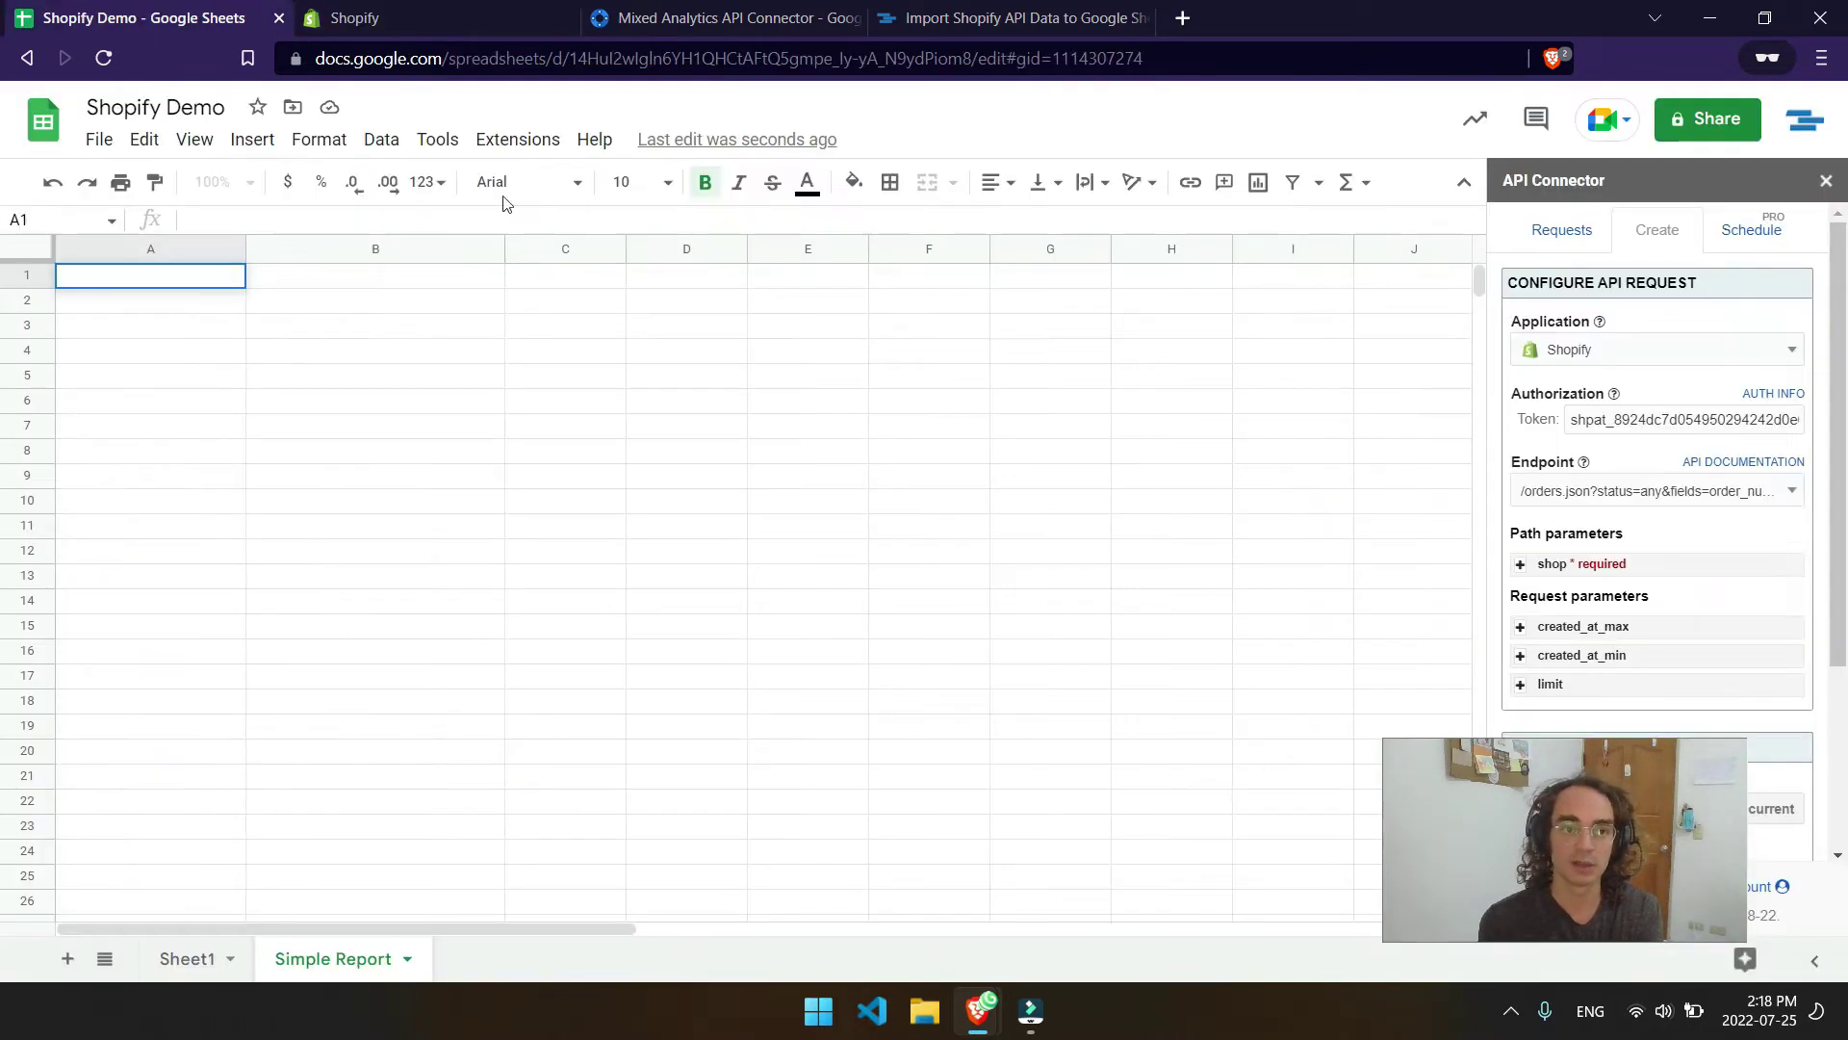
{"action": "left_click", "coordinate": [1540, 564]}
{"action": "left_click", "coordinate": [1578, 673]}
{"action": "type", "text": "oj-stand"}
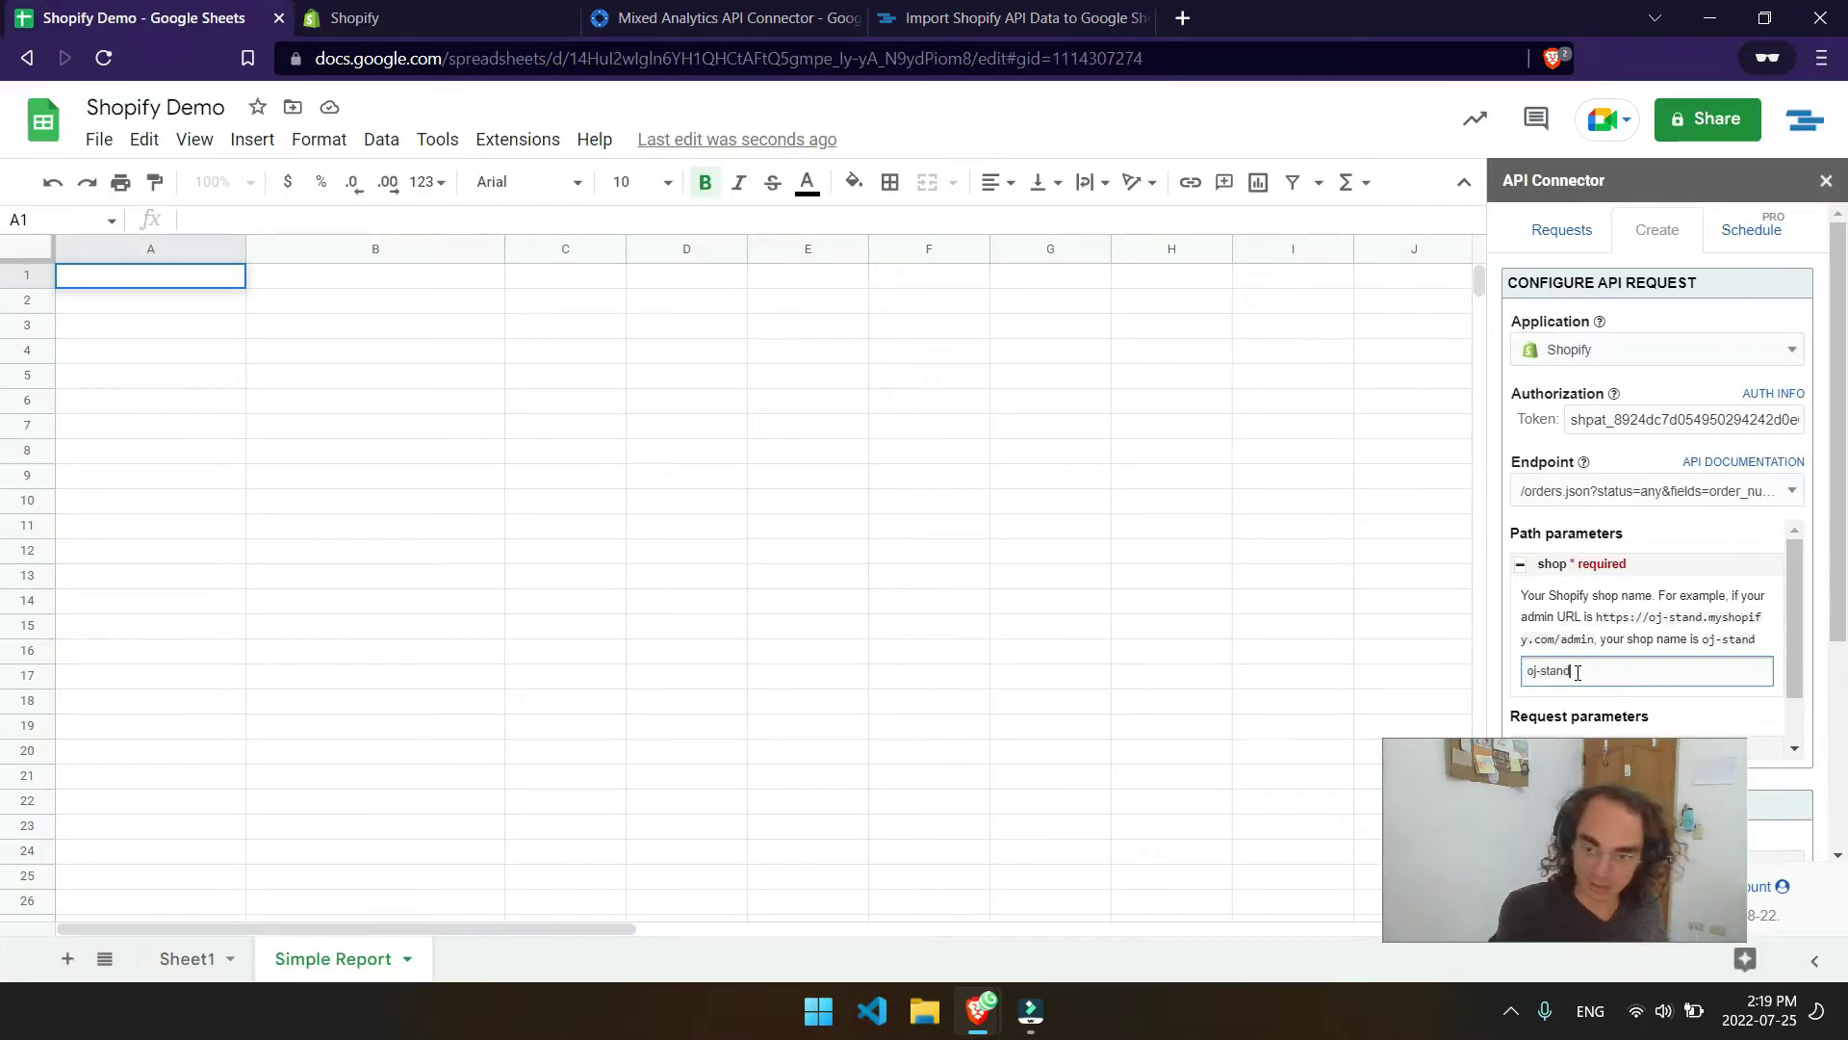
{"action": "left_click", "coordinate": [1547, 671]}
Send output to the Simple Report sheet and name the request 'Simple Report Pull'.
{"action": "scroll", "coordinate": [1666, 667], "scroll_direction": "down", "scroll_amount": 2}
{"action": "left_click", "coordinate": [1767, 615]}
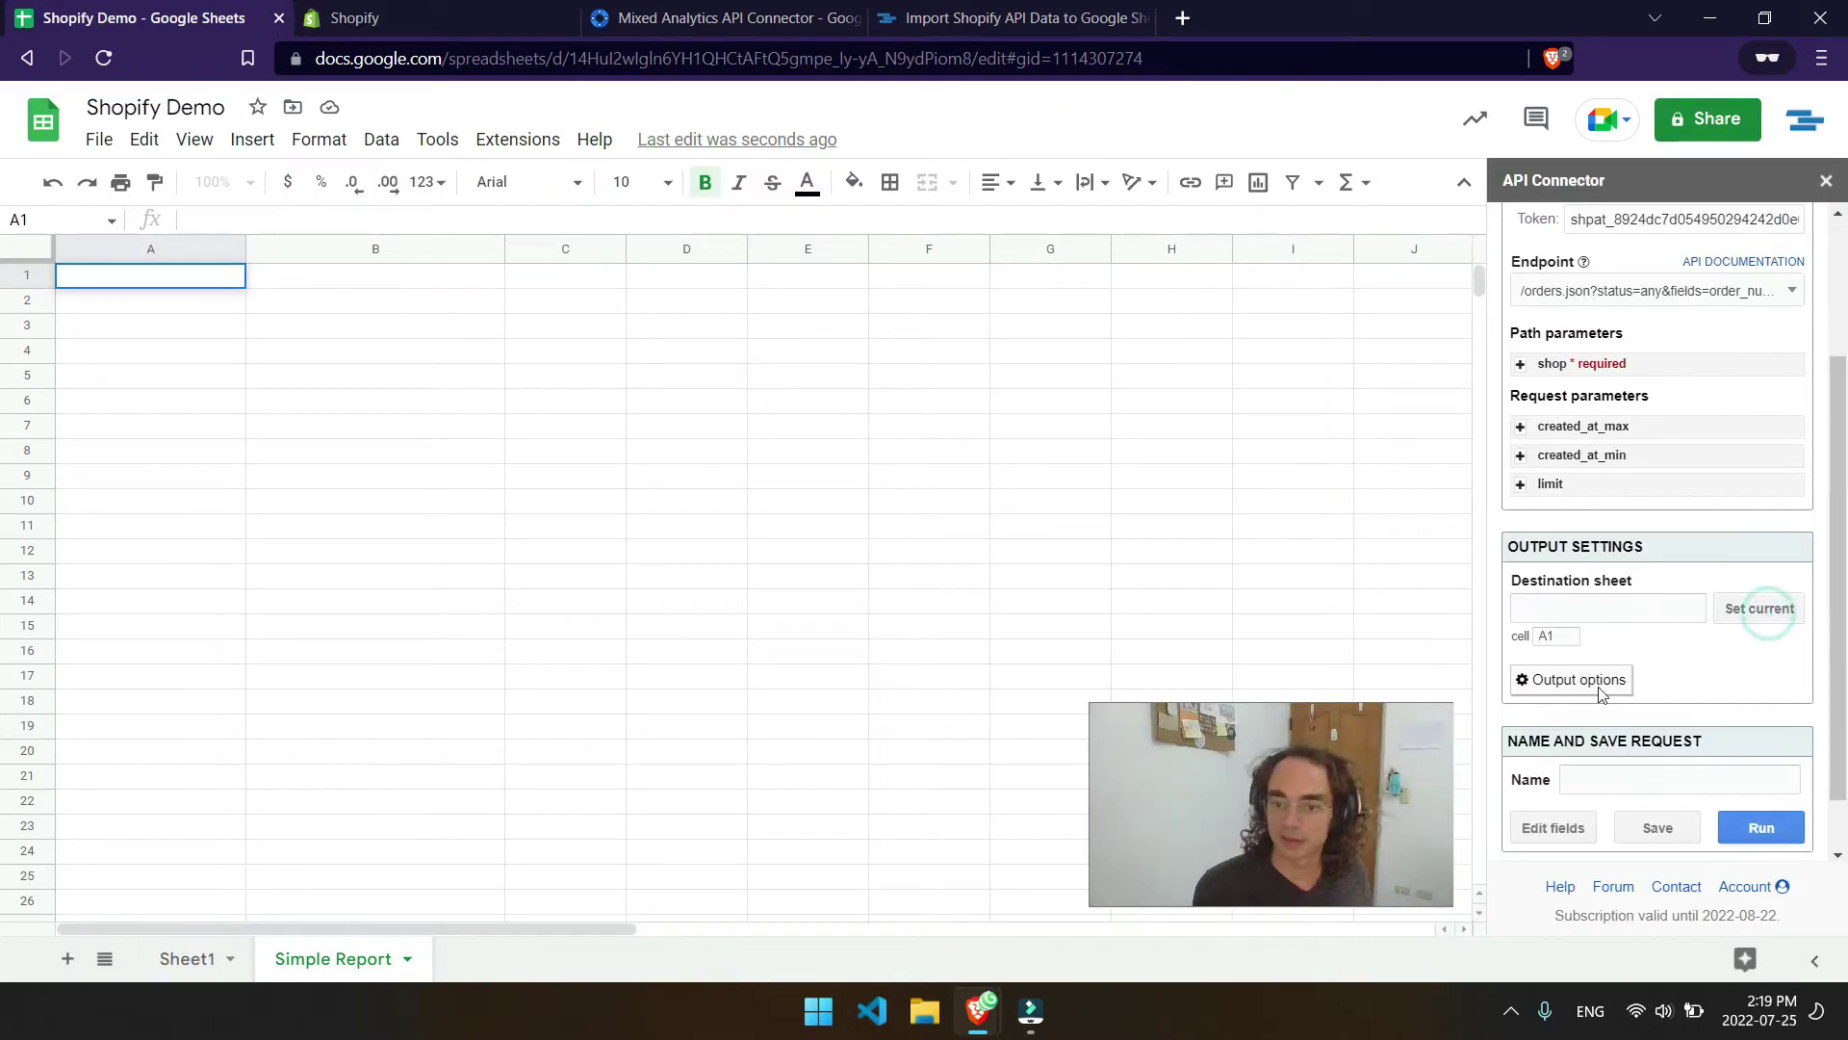
{"action": "left_click", "coordinate": [1608, 789]}
{"action": "type", "text": "Simple Report Pull"}
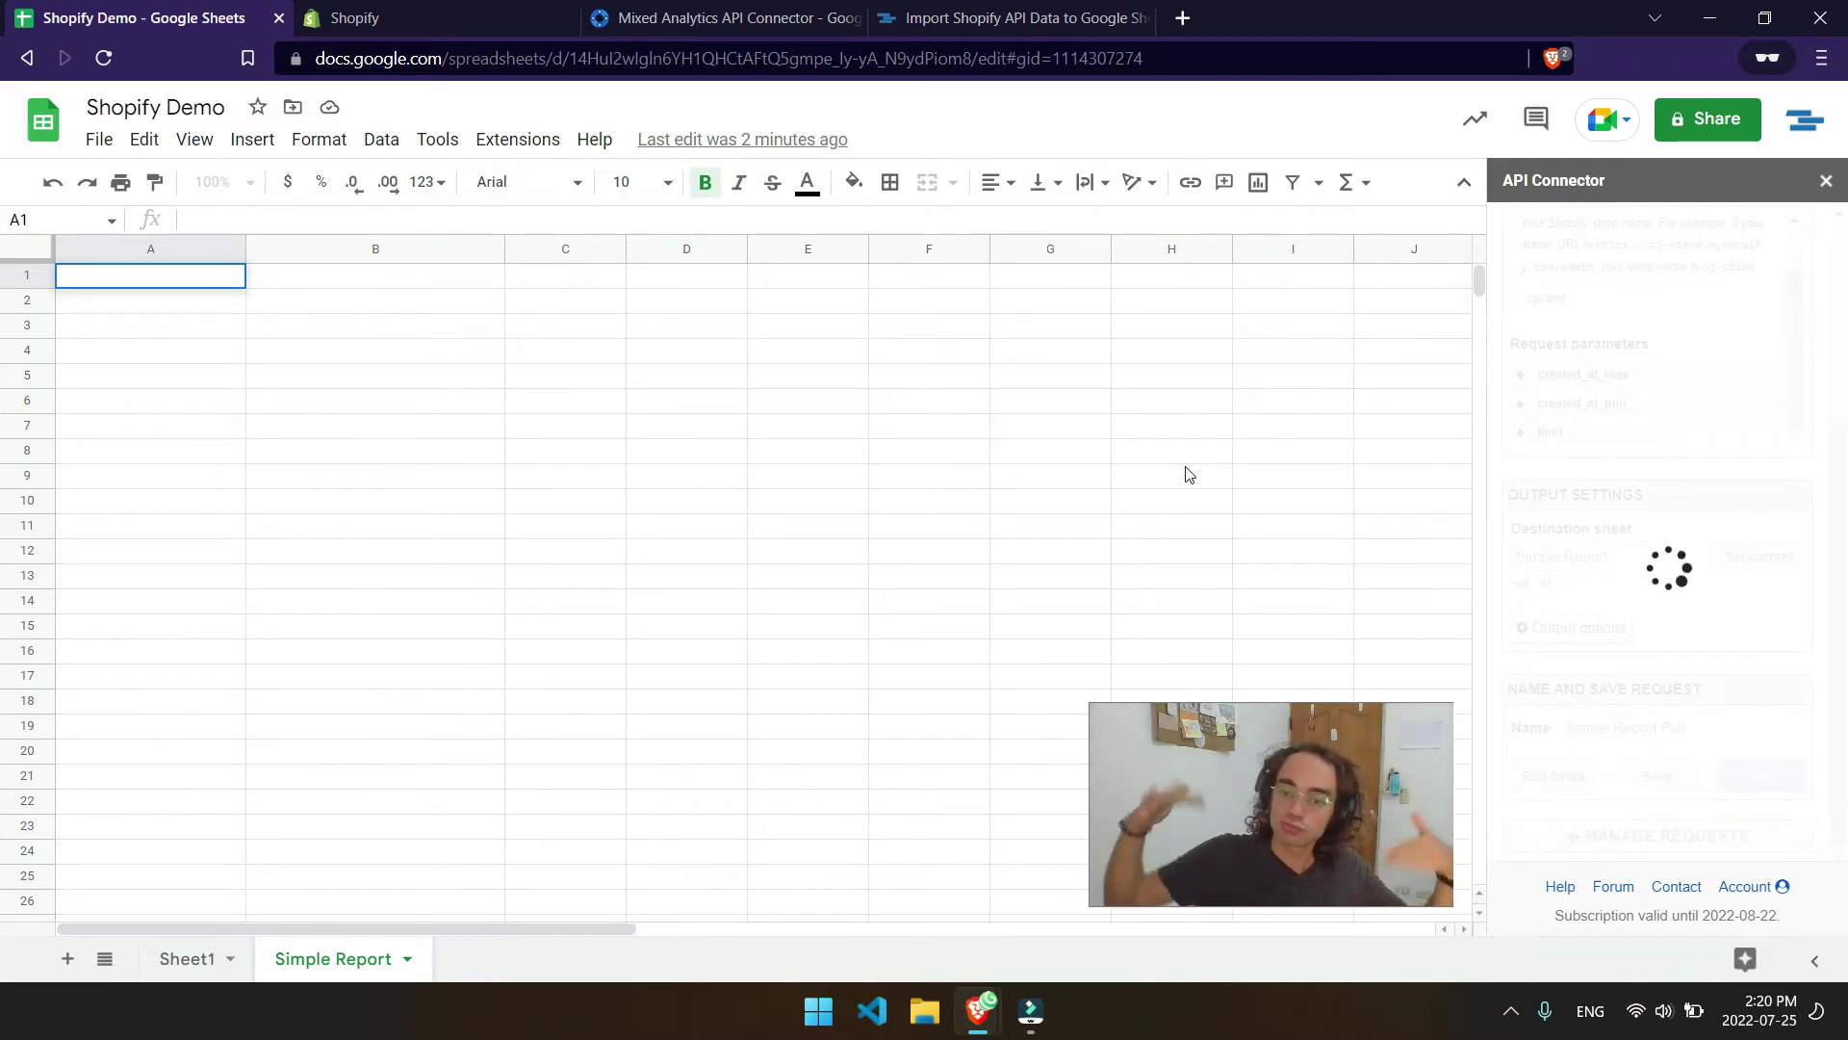
Check the imported order numbers, tax and total price values in Simple Report.
{"action": "left_click", "coordinate": [496, 471]}
{"action": "left_click", "coordinate": [582, 354]}
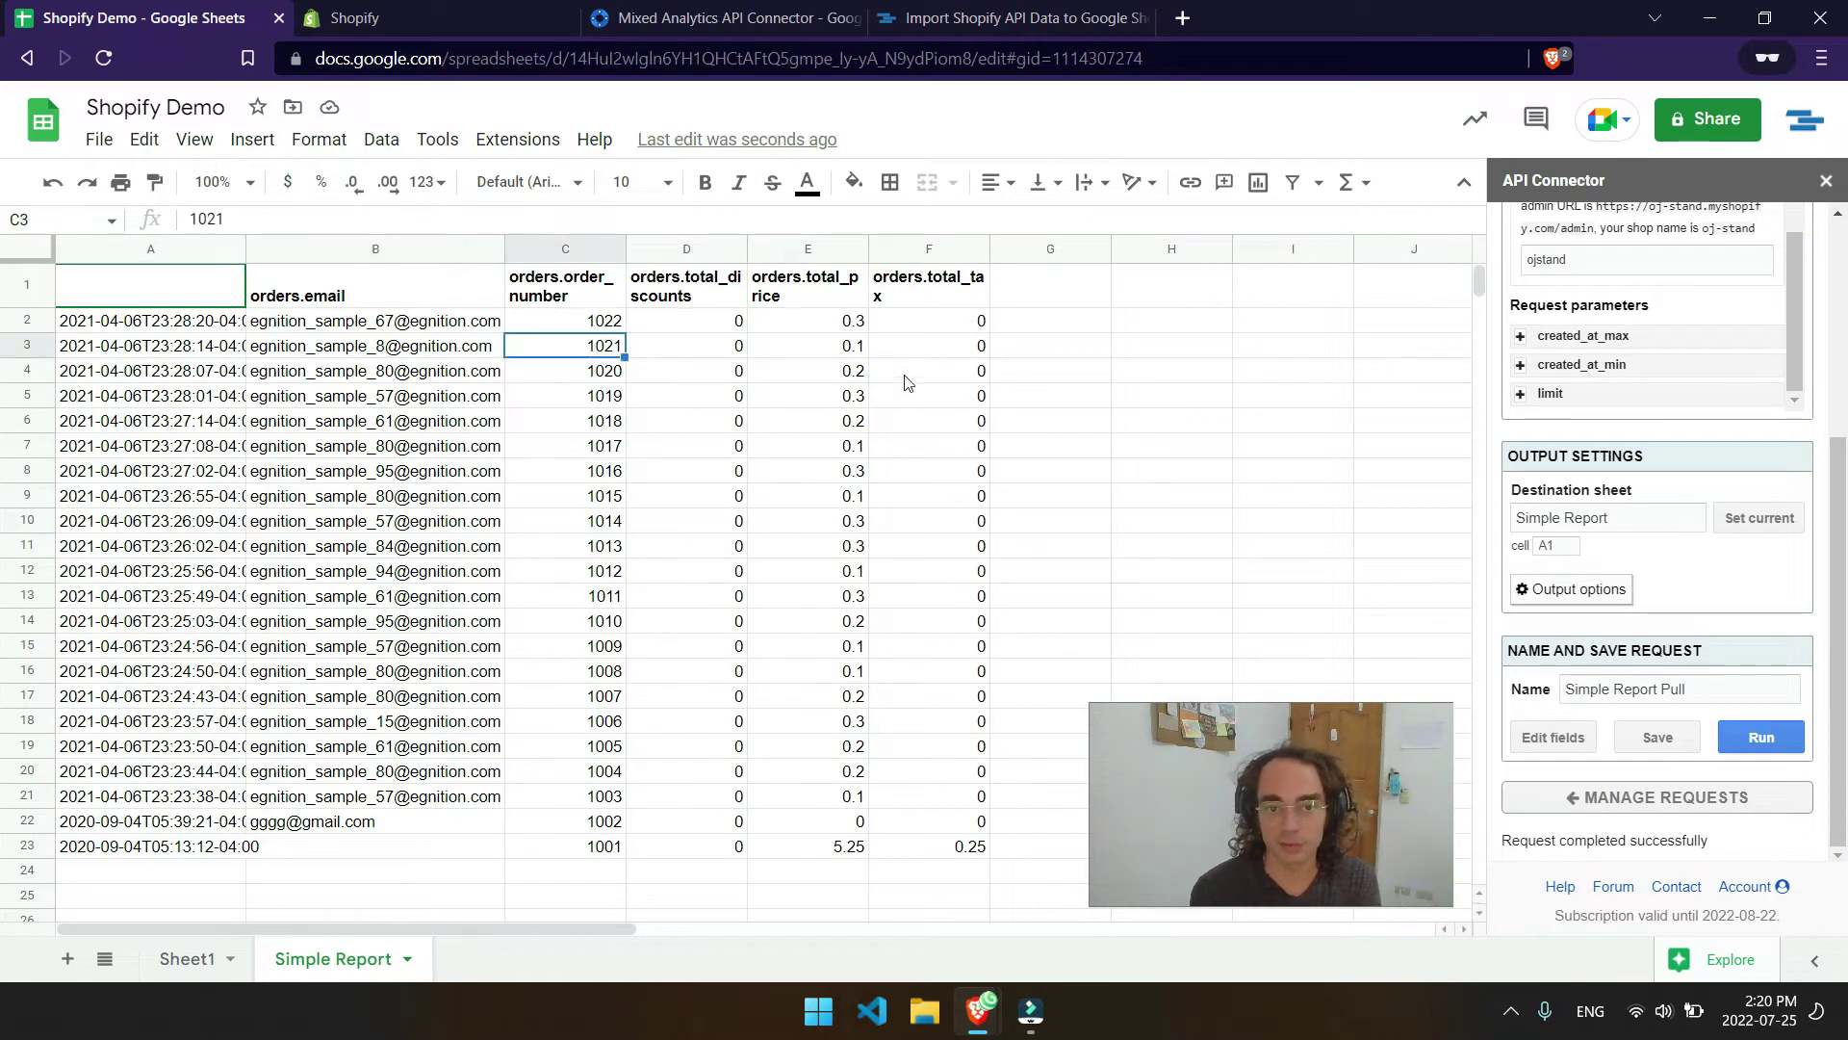
{"action": "left_click", "coordinate": [905, 373]}
{"action": "left_click", "coordinate": [809, 320]}
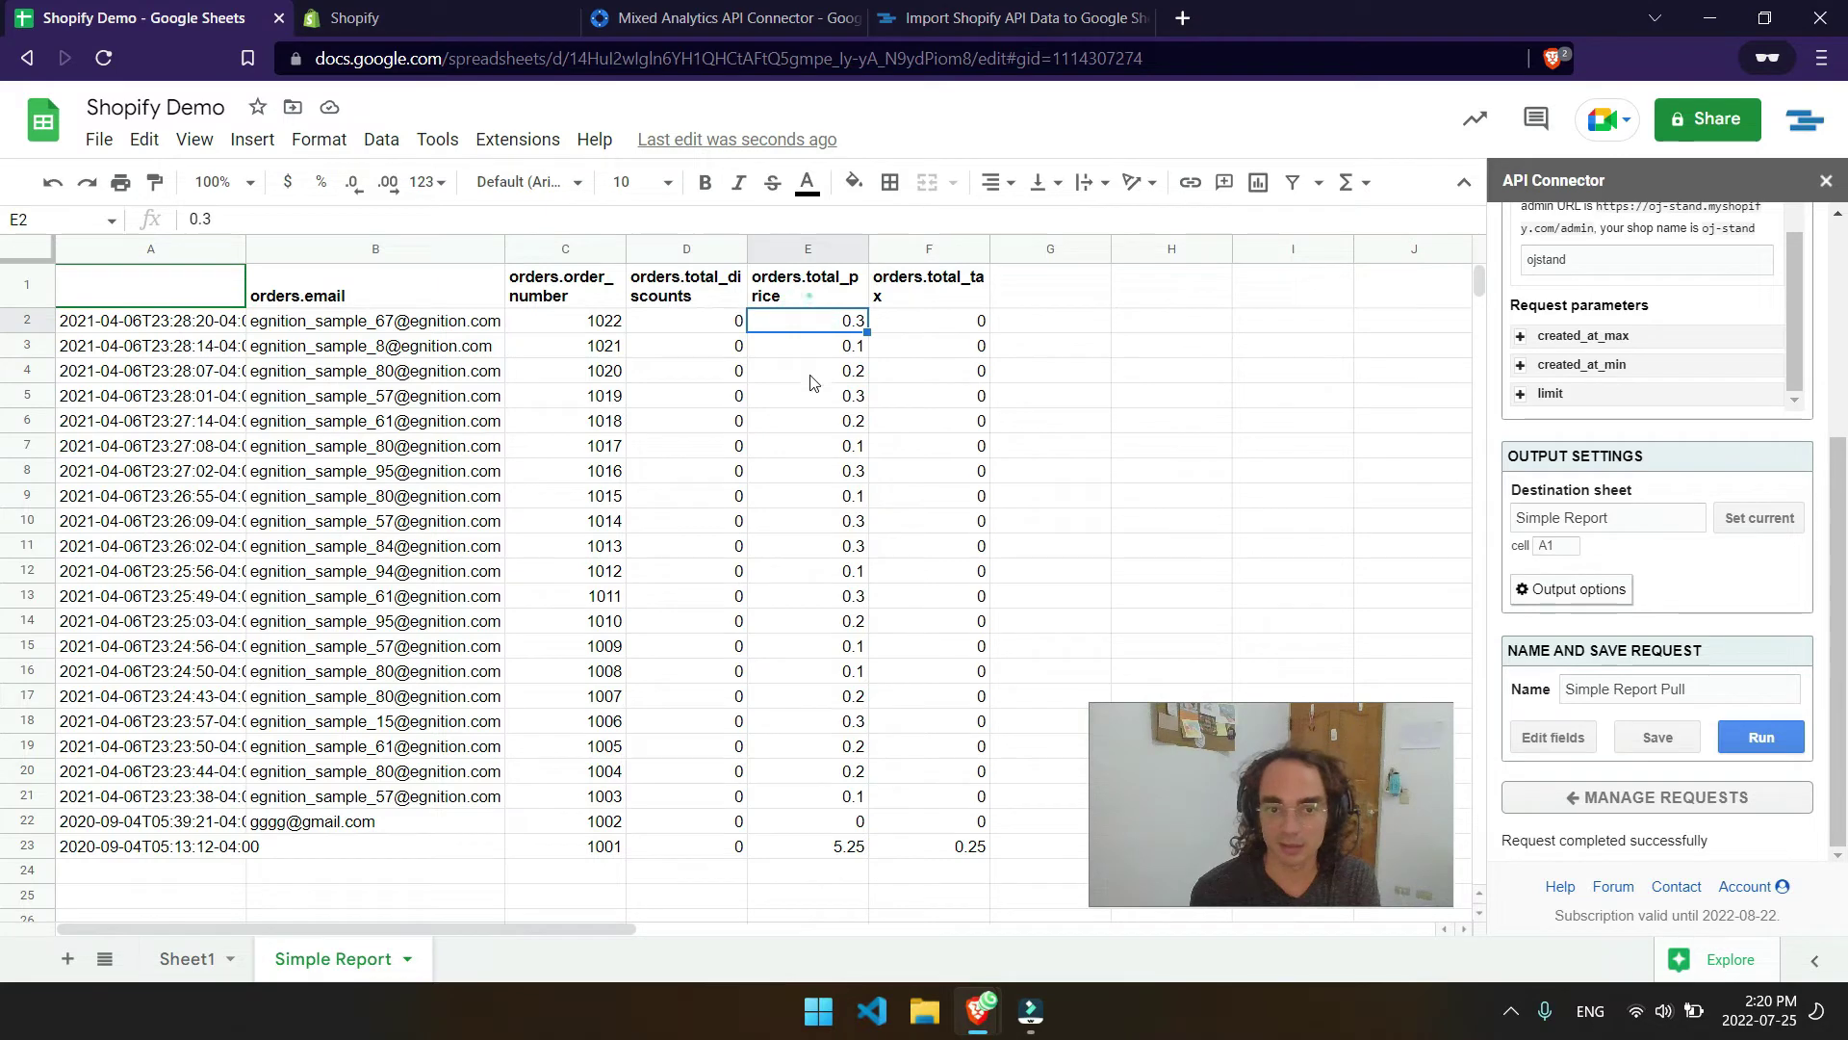
{"action": "left_click", "coordinate": [818, 472]}
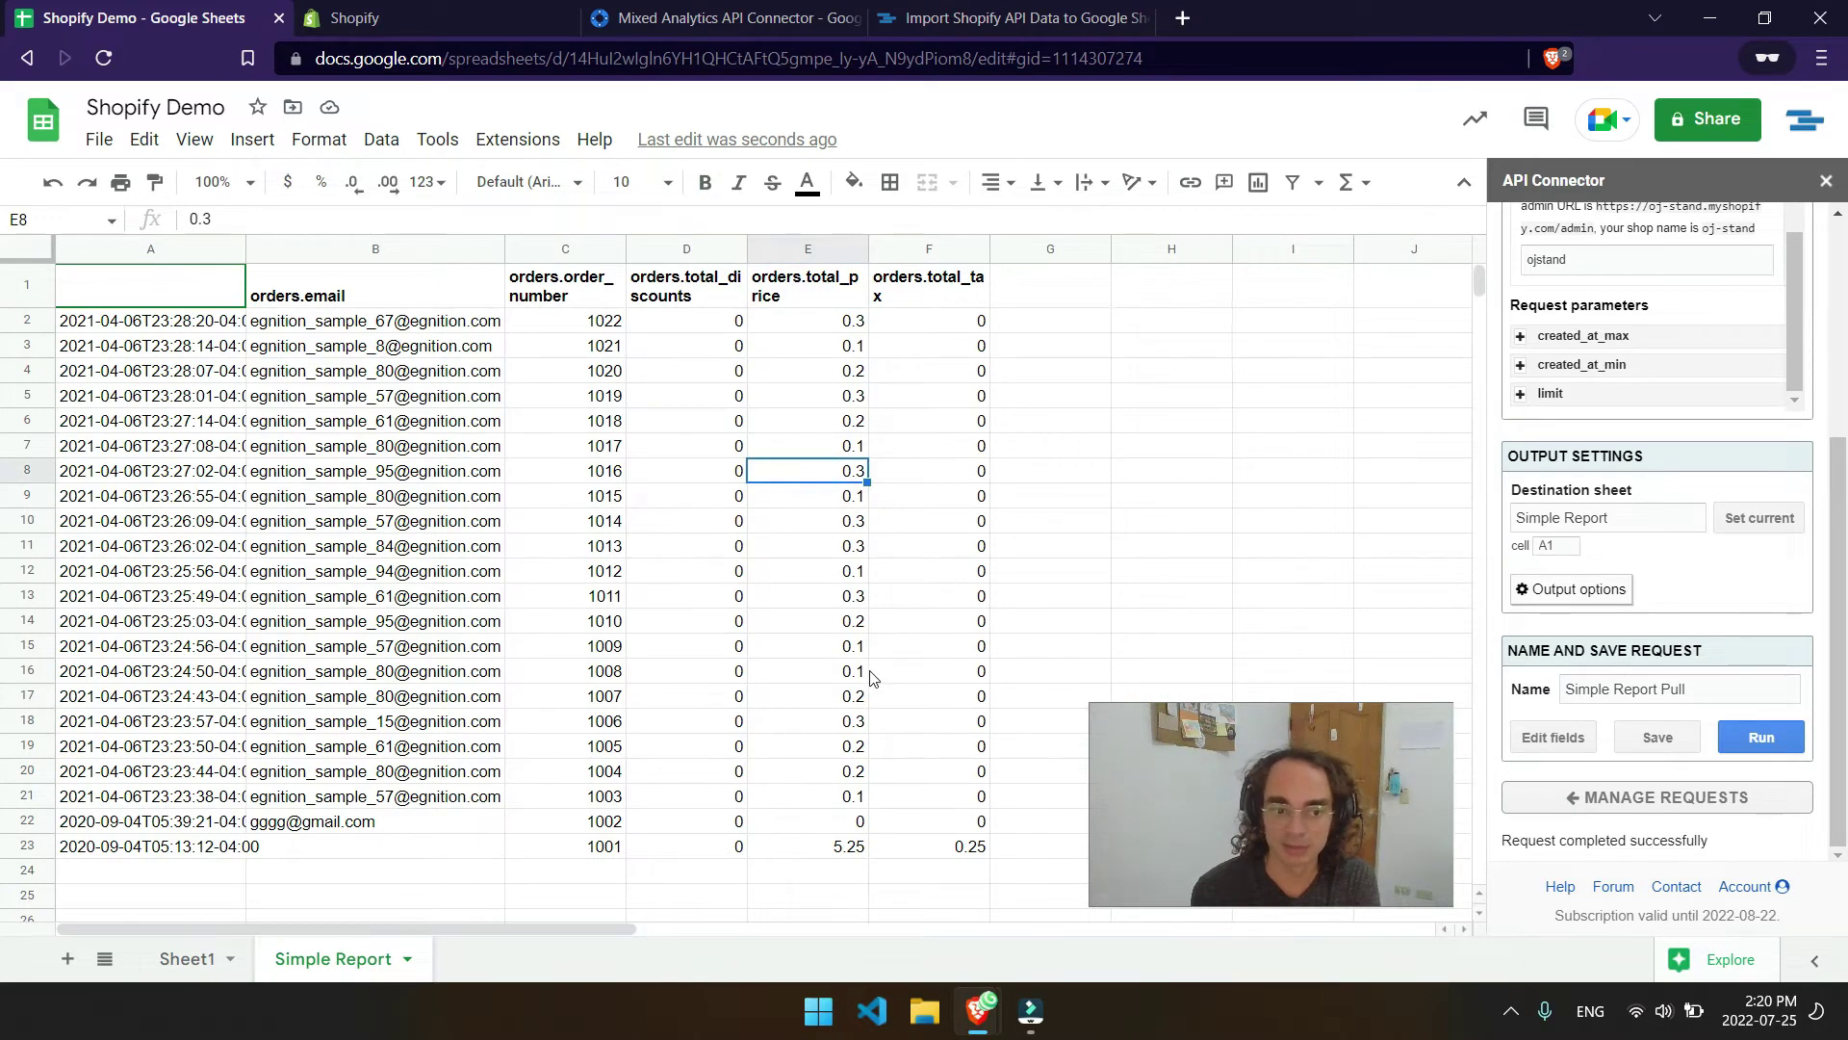
{"action": "scroll", "coordinate": [1708, 520], "scroll_direction": "up", "scroll_amount": 5}
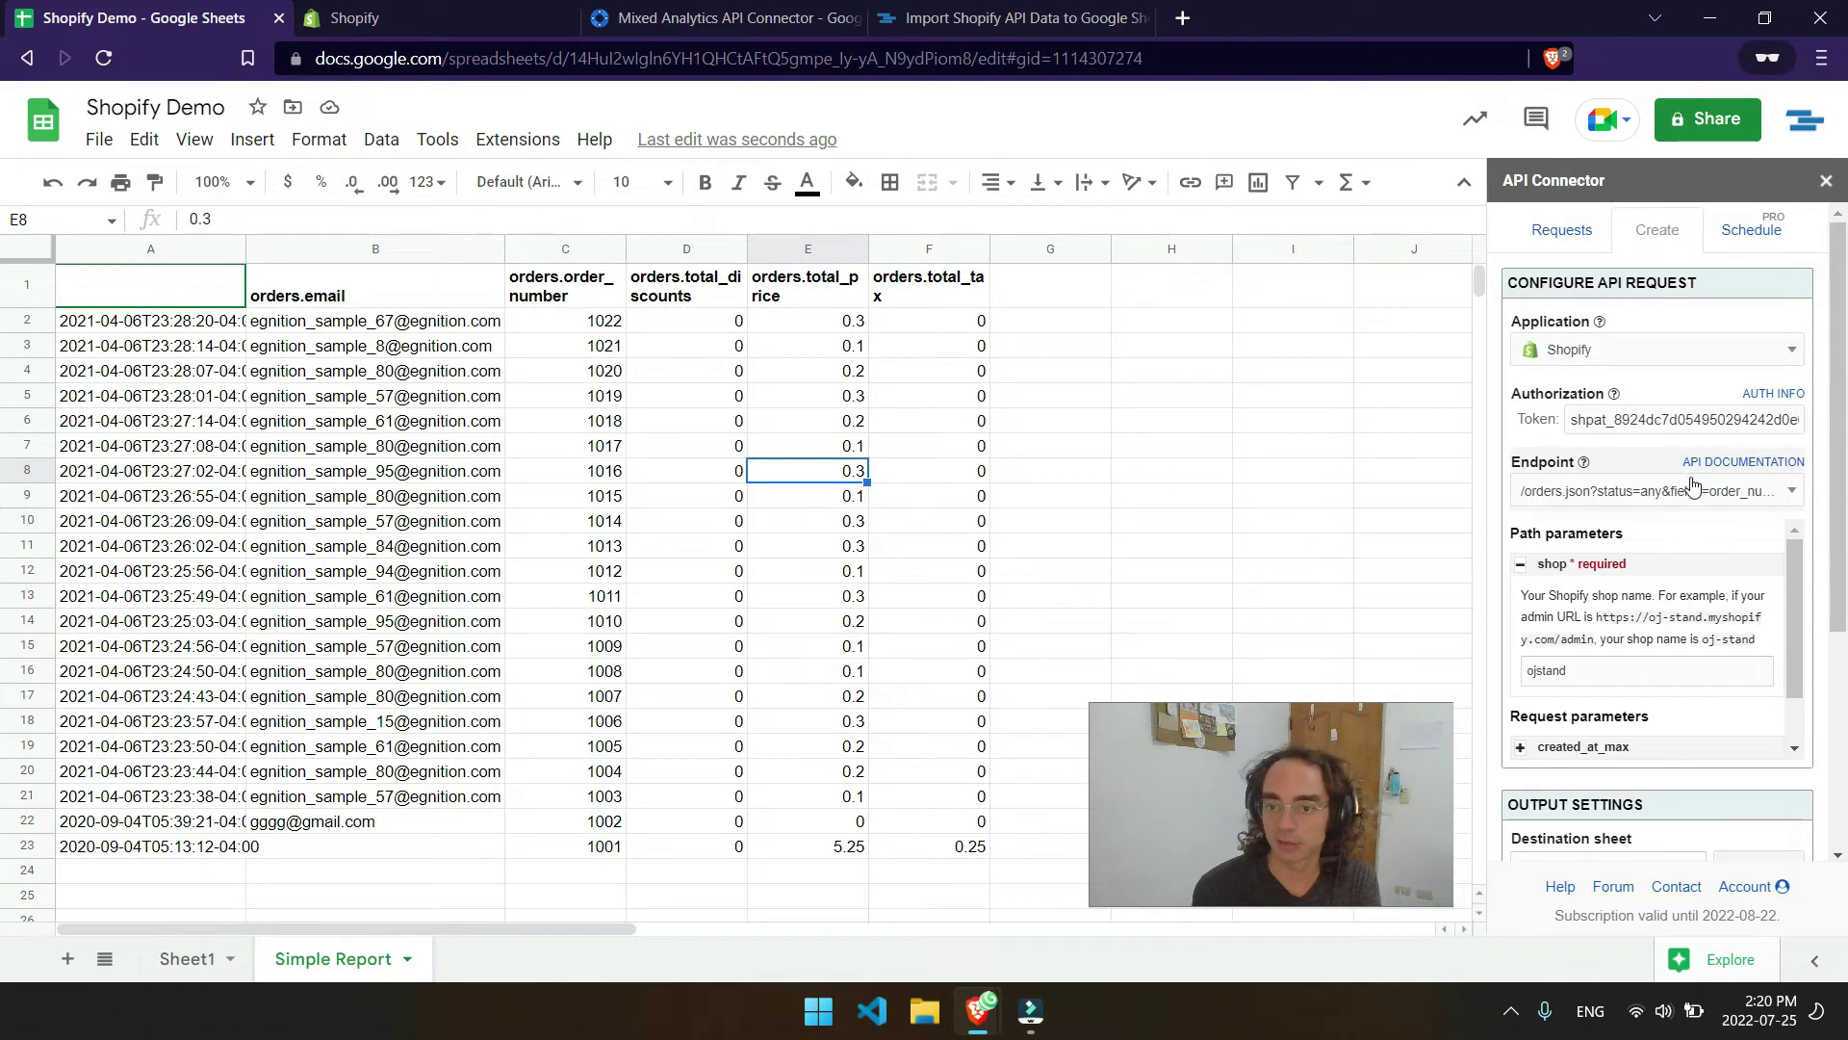
Browse the available endpoints and switch the request to the /orders.json list of orders.
{"action": "left_click", "coordinate": [1694, 483]}
{"action": "scroll", "coordinate": [1673, 650], "scroll_direction": "down", "scroll_amount": 1}
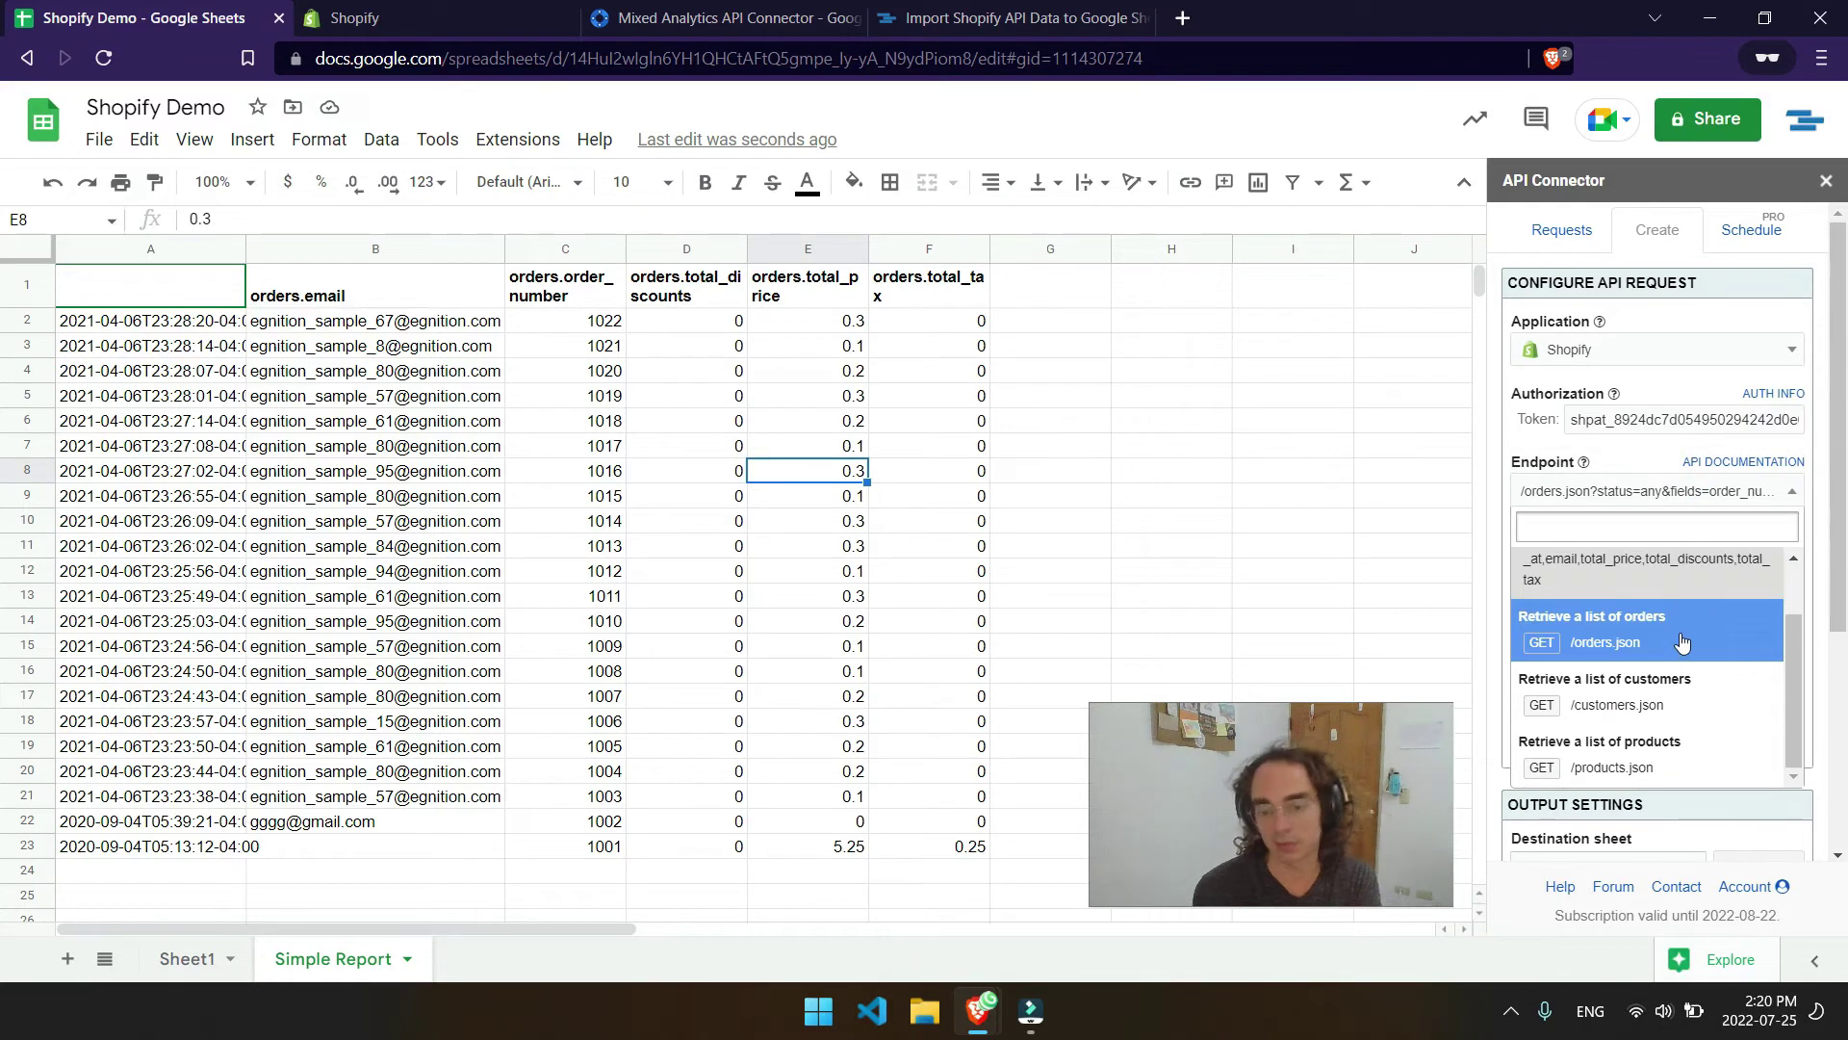
{"action": "scroll", "coordinate": [1679, 662], "scroll_direction": "up", "scroll_amount": 1}
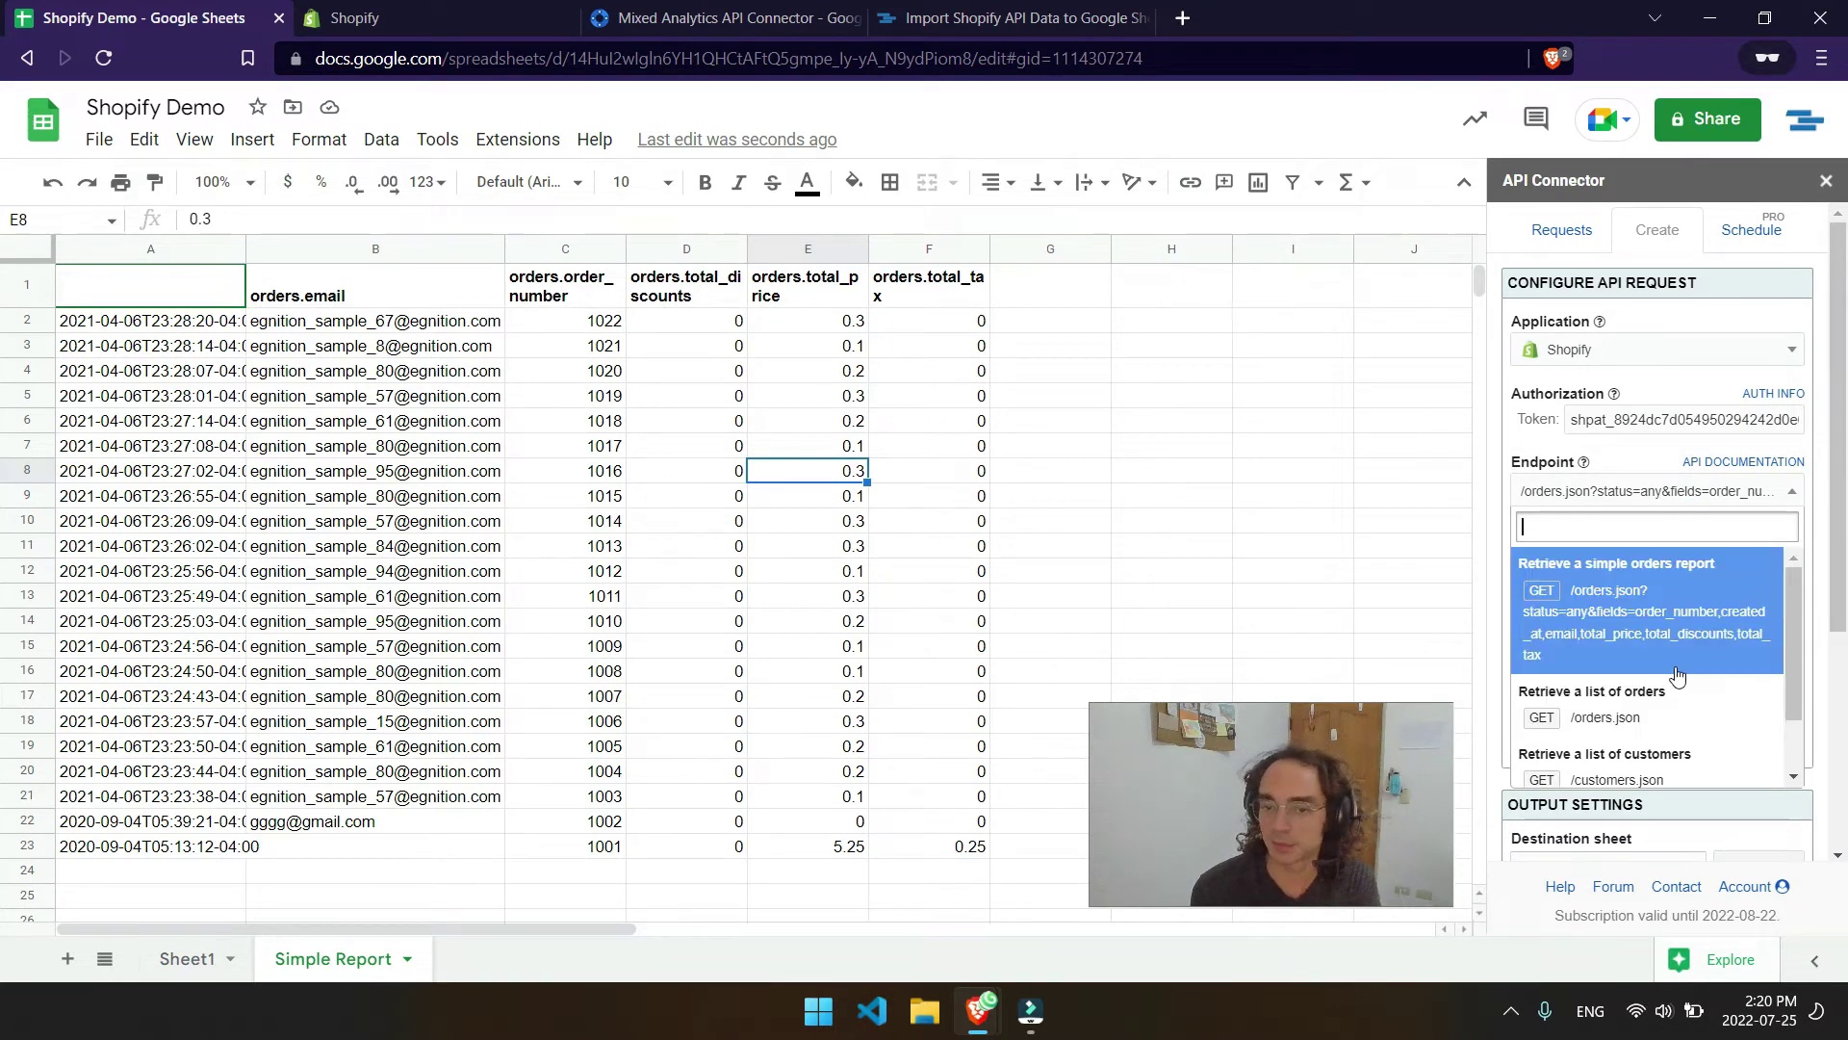
{"action": "scroll", "coordinate": [1714, 640], "scroll_direction": "down", "scroll_amount": 1}
{"action": "scroll", "coordinate": [1742, 635], "scroll_direction": "up", "scroll_amount": 1}
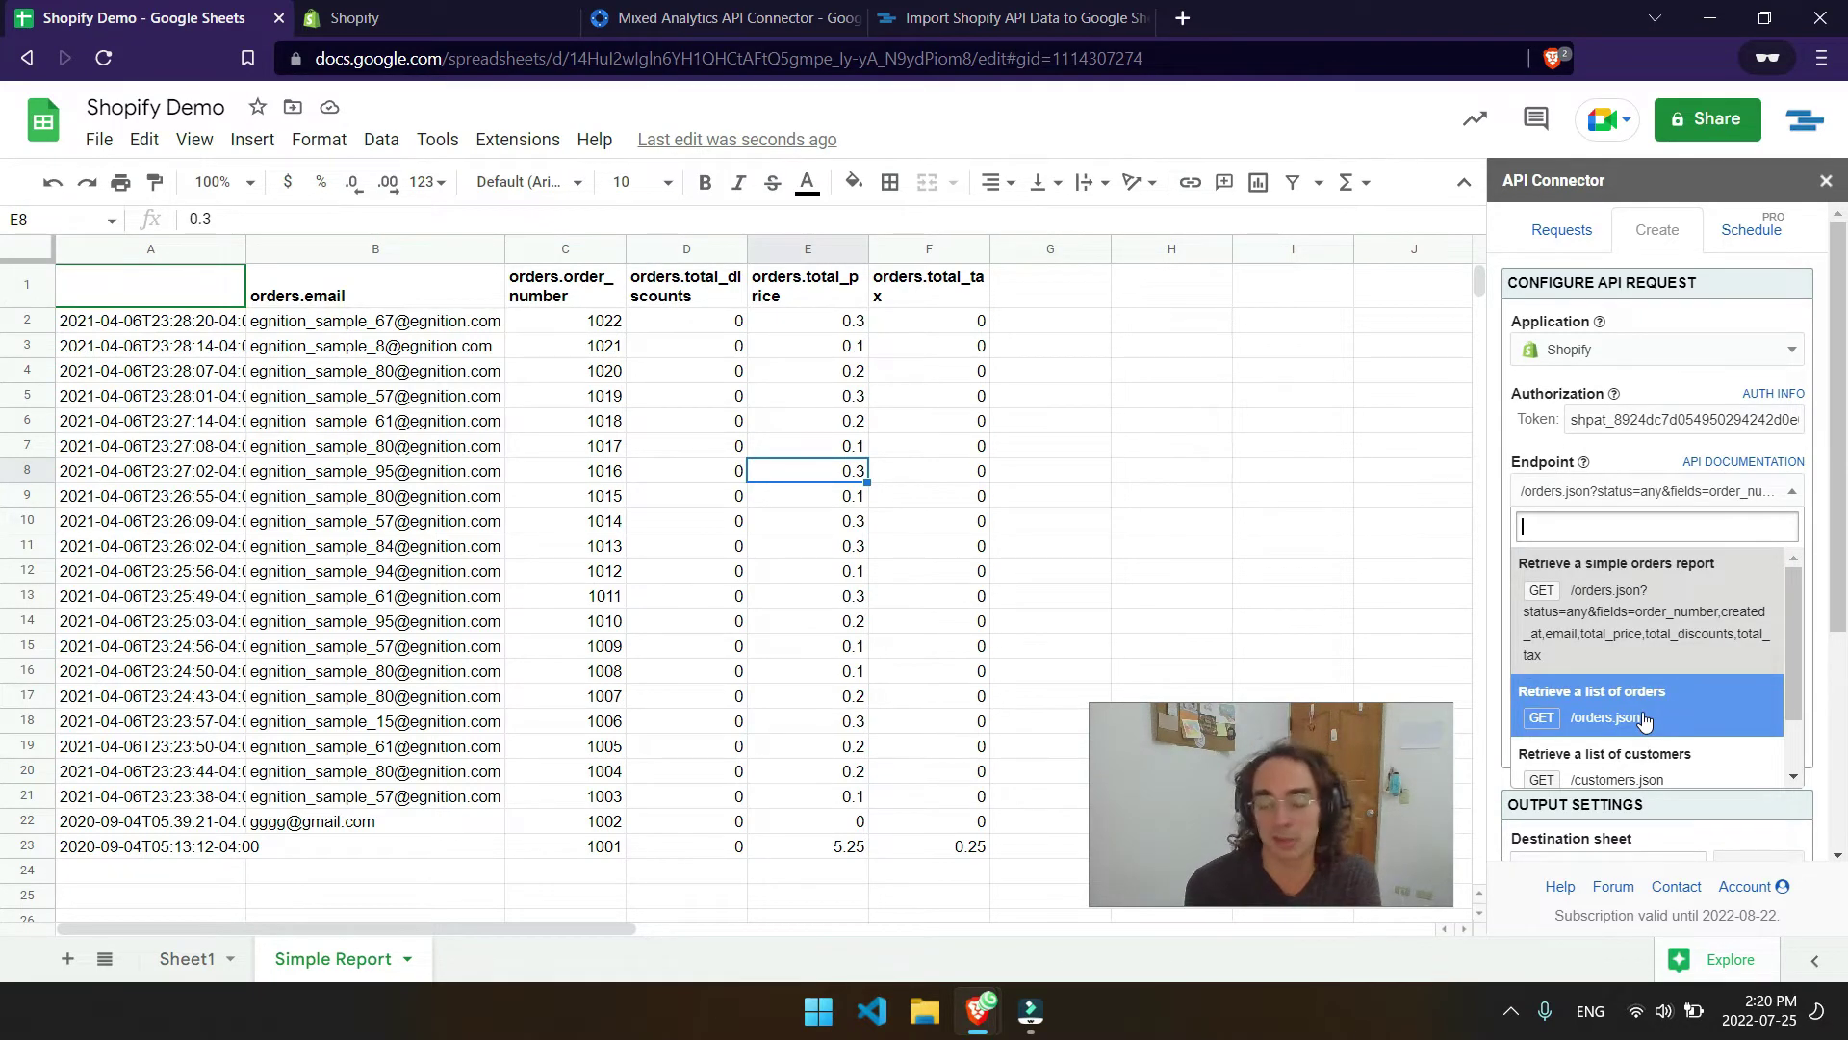
{"action": "scroll", "coordinate": [1644, 720], "scroll_direction": "down", "scroll_amount": 1}
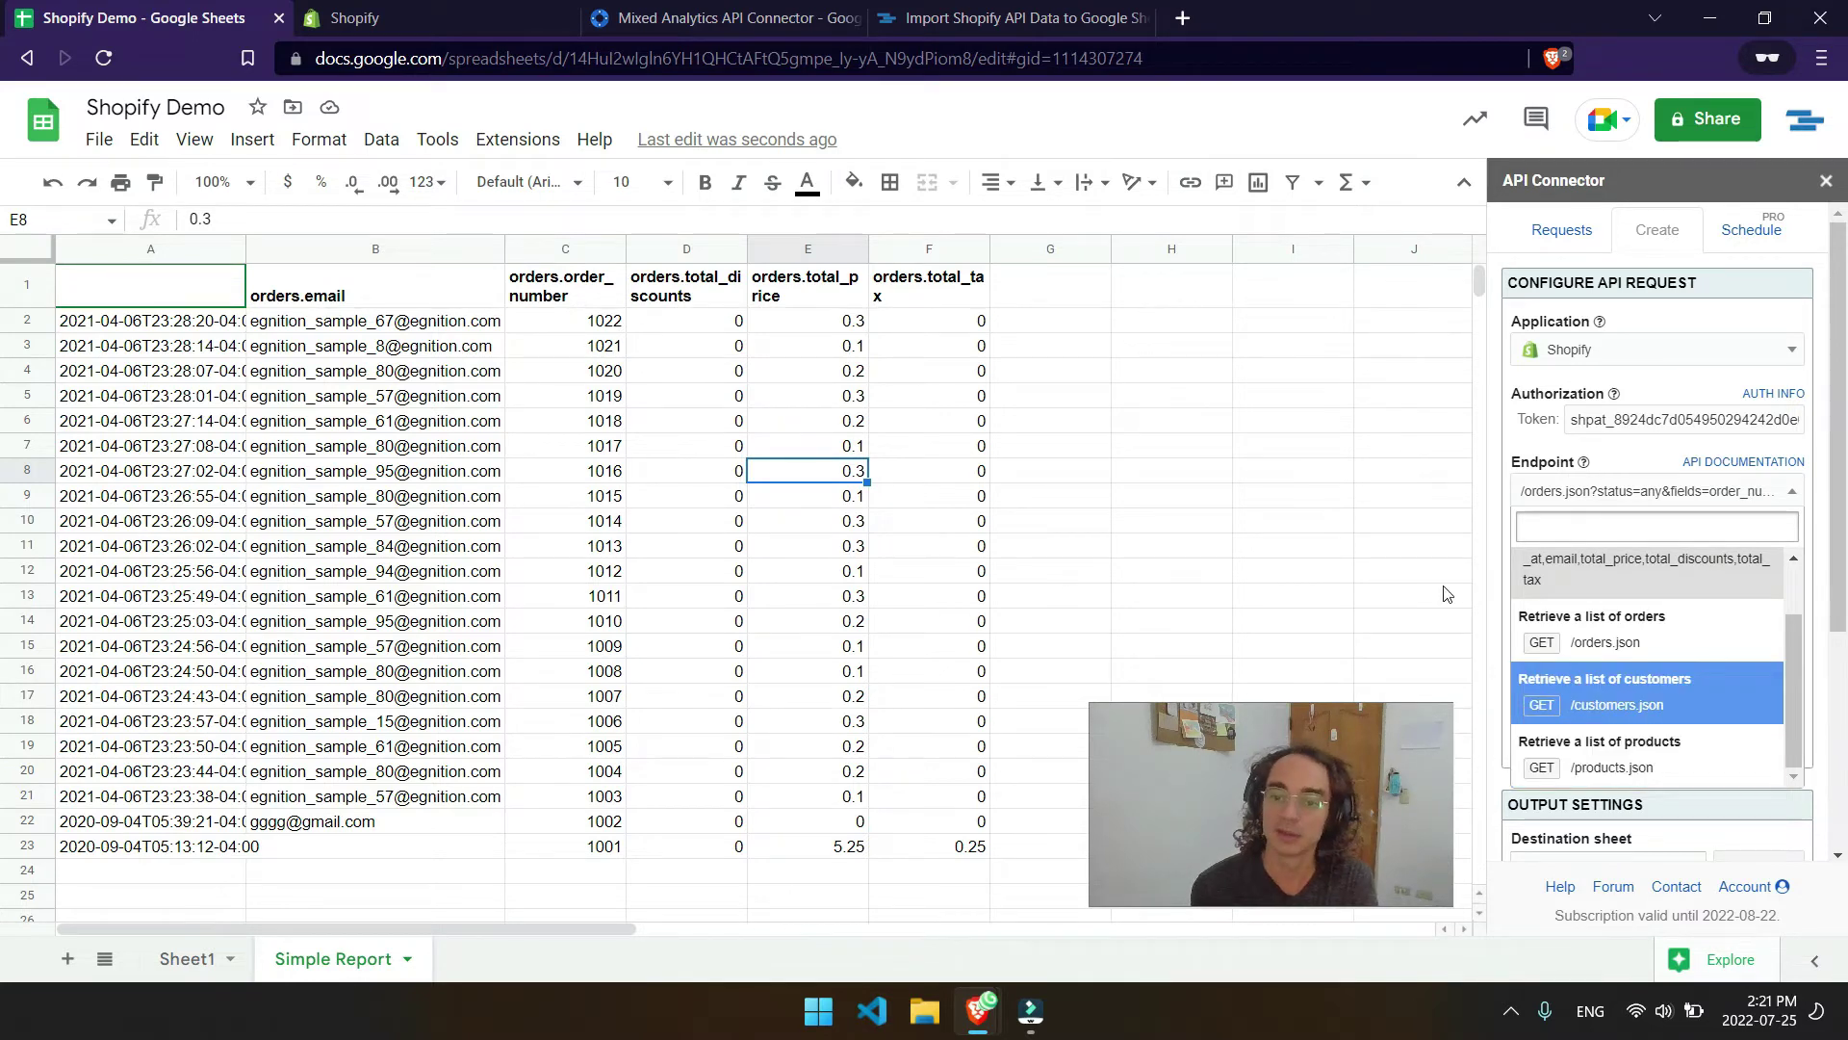
{"action": "left_click", "coordinate": [1412, 596]}
{"action": "left_click", "coordinate": [1639, 491]}
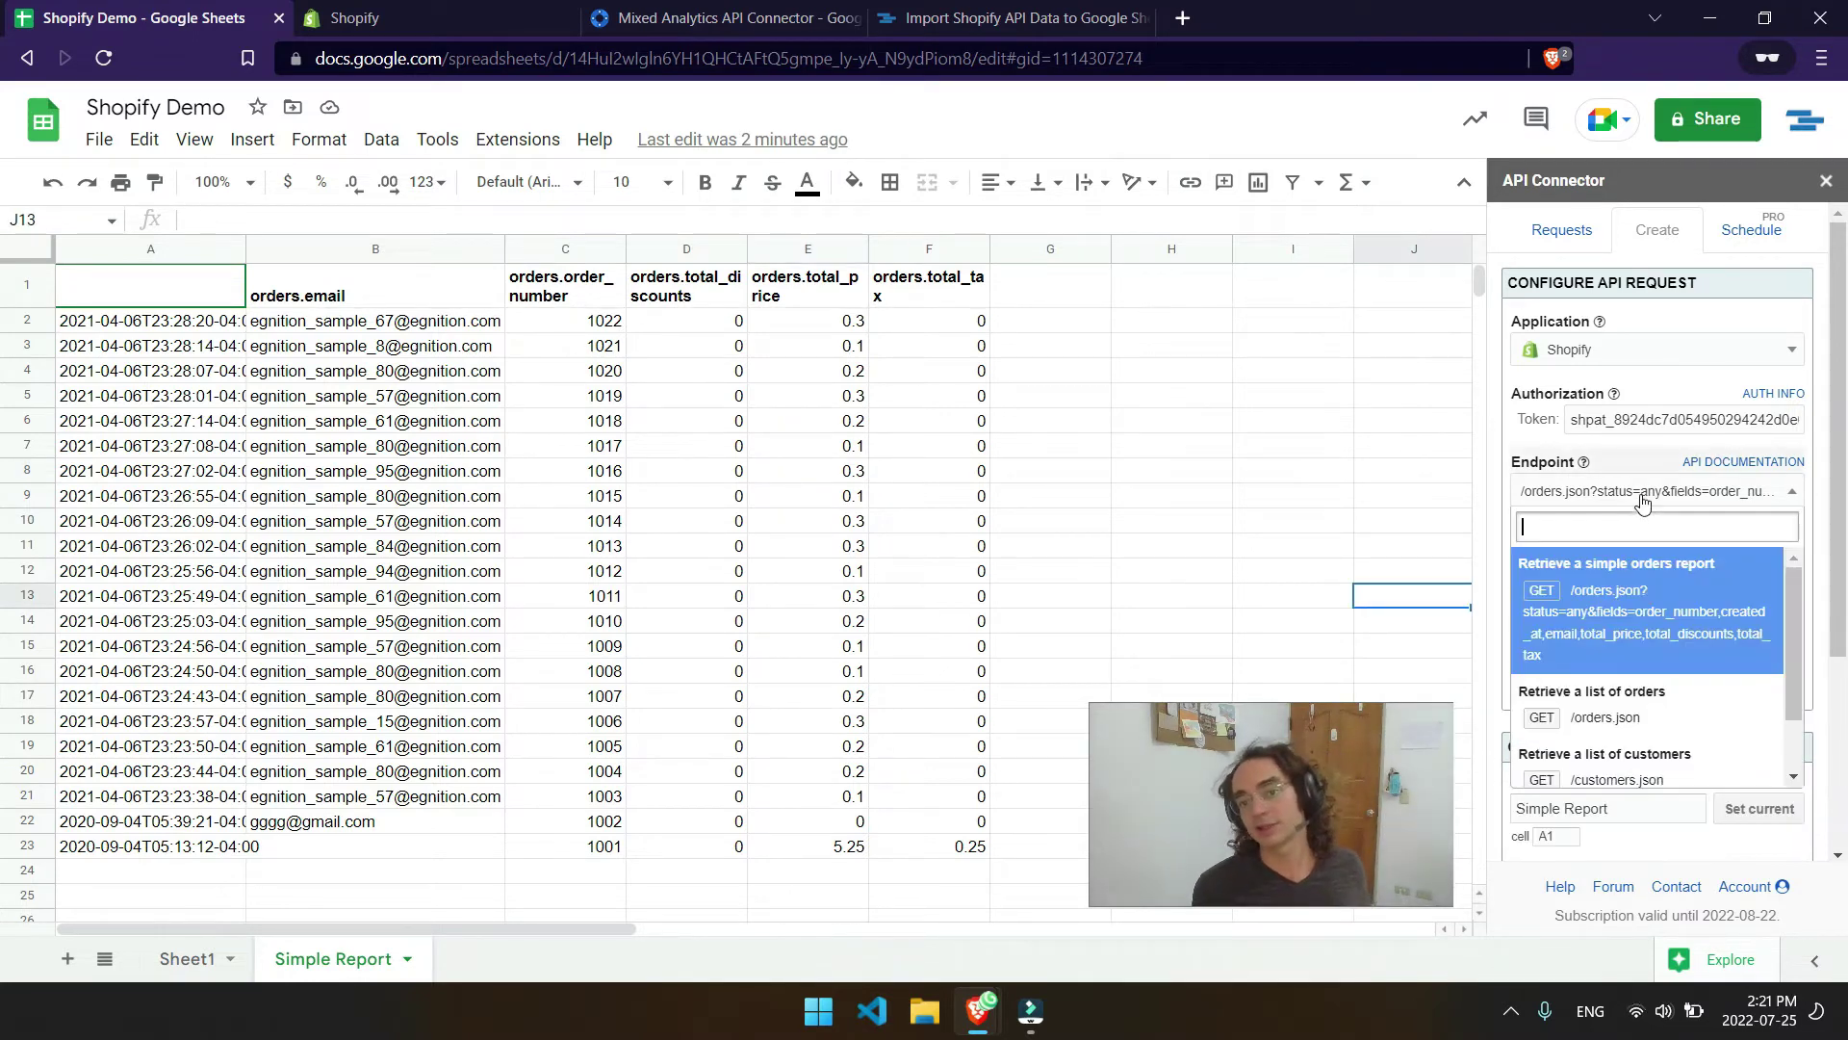
{"action": "left_click", "coordinate": [1619, 703]}
Re-enter ojstand as the shop parameter.
{"action": "left_click", "coordinate": [1580, 567]}
{"action": "left_click", "coordinate": [1611, 673]}
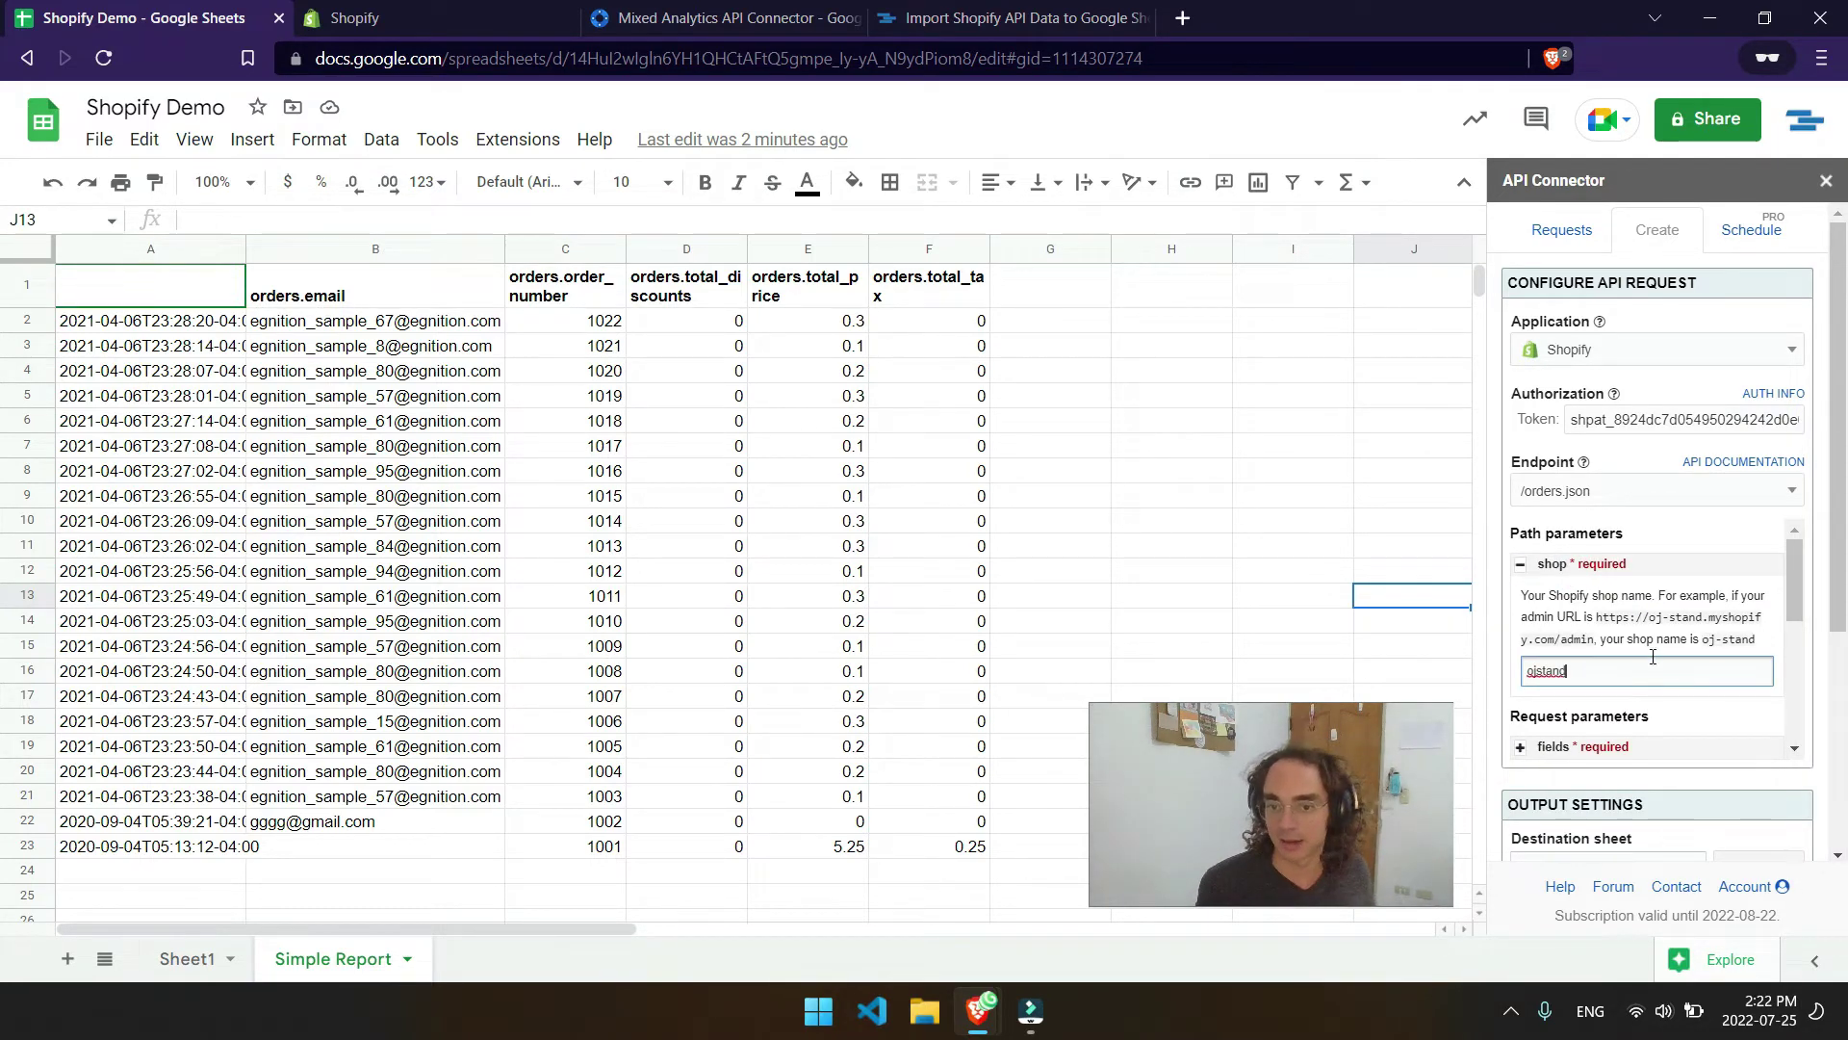
{"action": "scroll", "coordinate": [1617, 607], "scroll_direction": "down", "scroll_amount": 3}
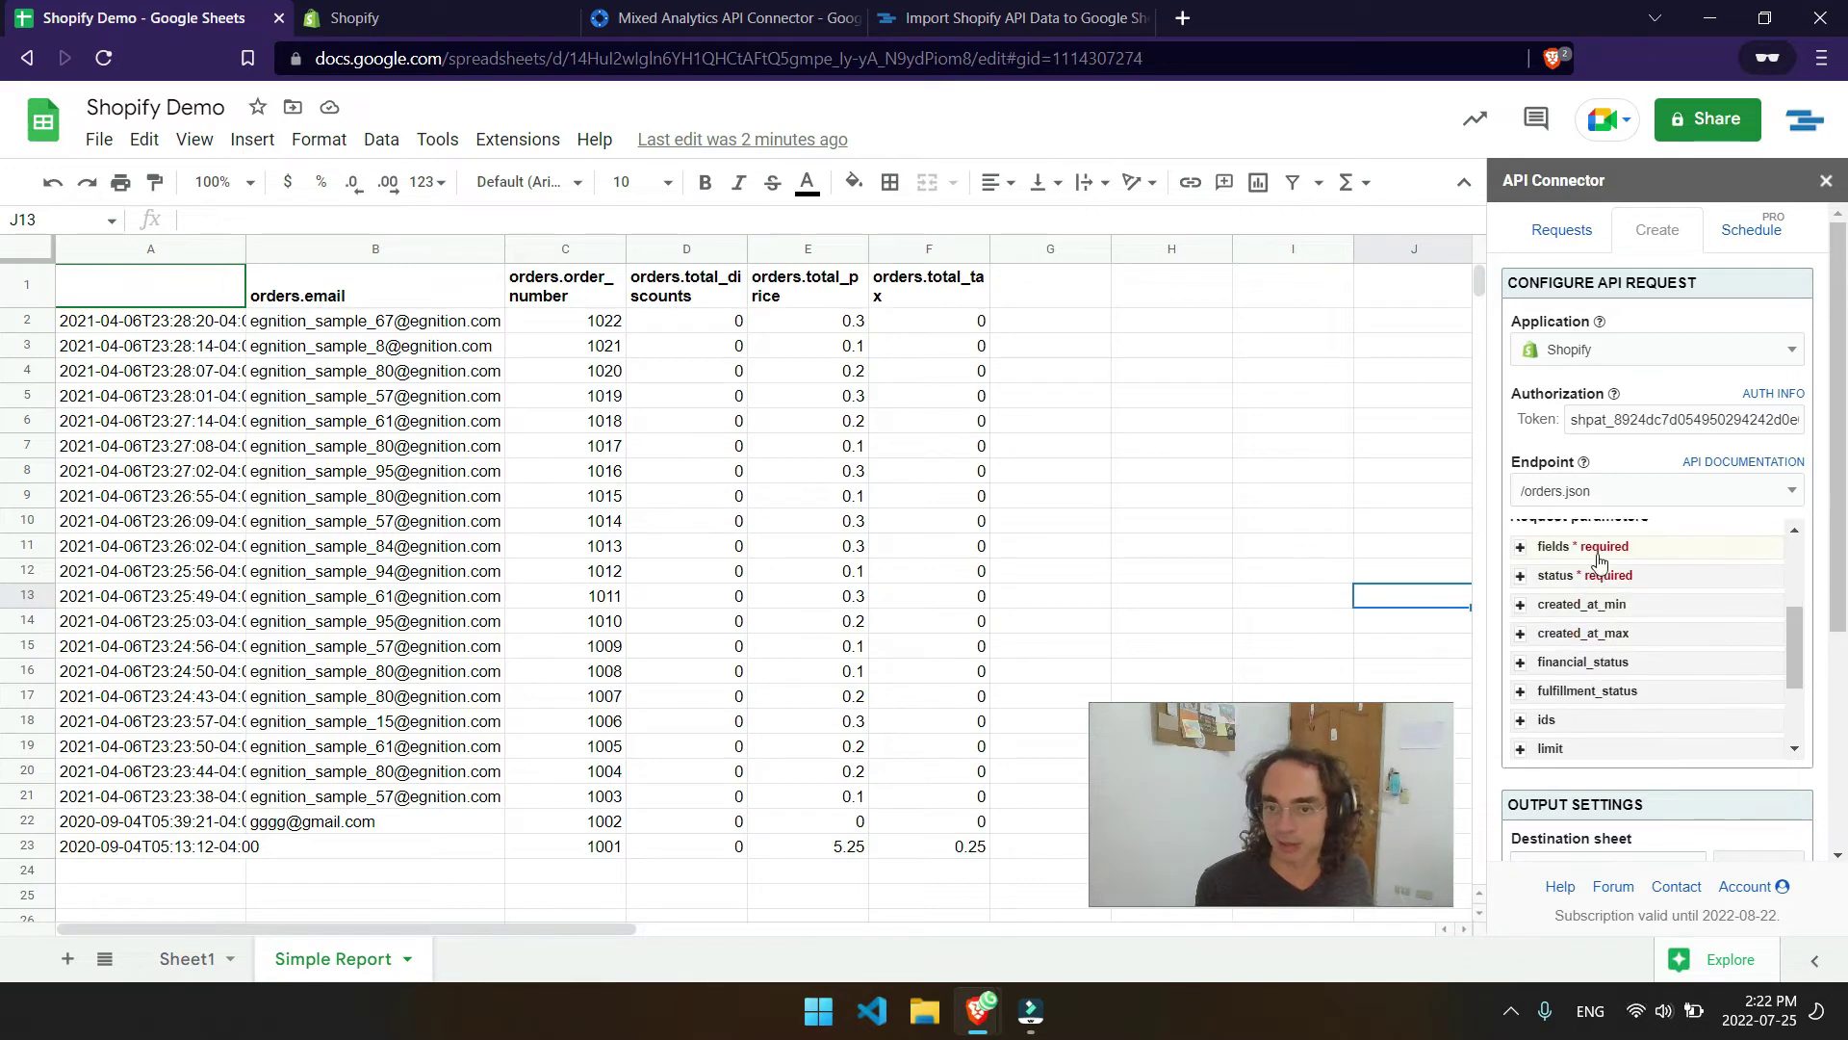
Add contact_email, financial_status and source_url to the requested order fields.
{"action": "left_click", "coordinate": [1594, 550]}
{"action": "left_click", "coordinate": [1617, 647]}
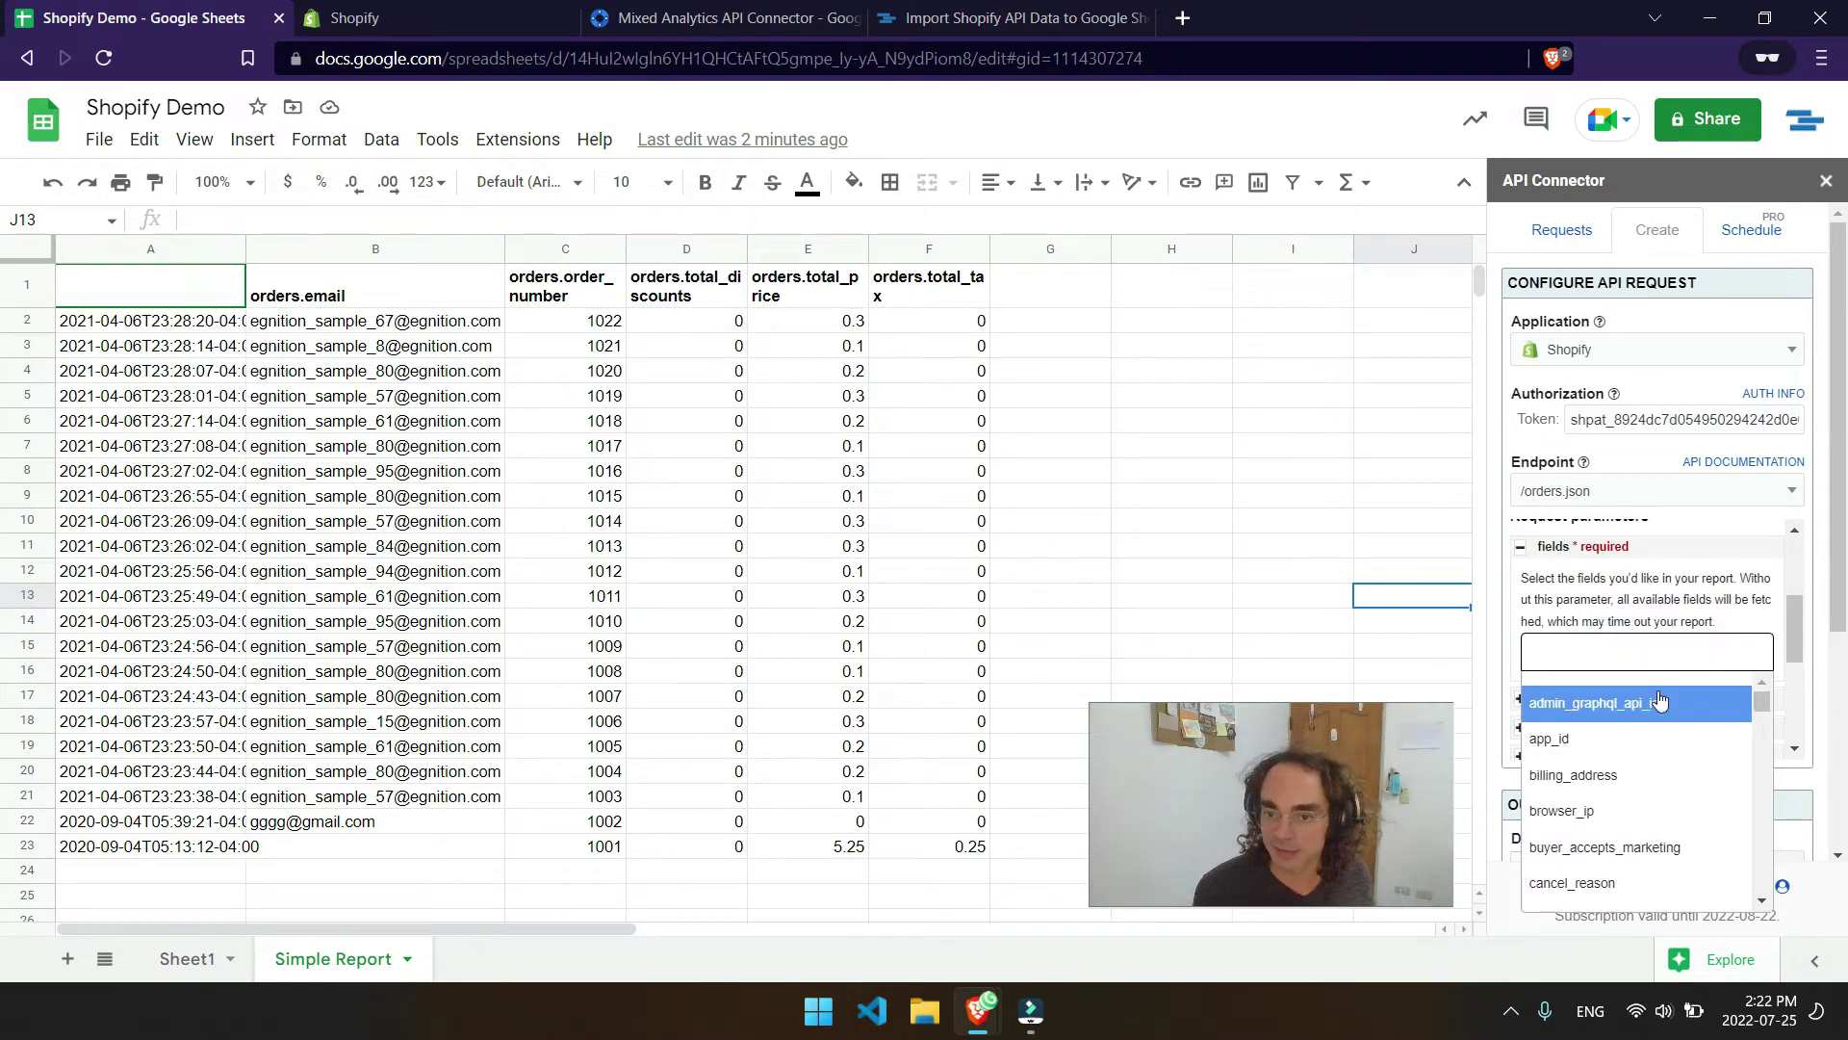
{"action": "left_click_drag", "start_coordinate": [1763, 708], "coordinate": [1769, 737]}
{"action": "left_click", "coordinate": [1634, 779]}
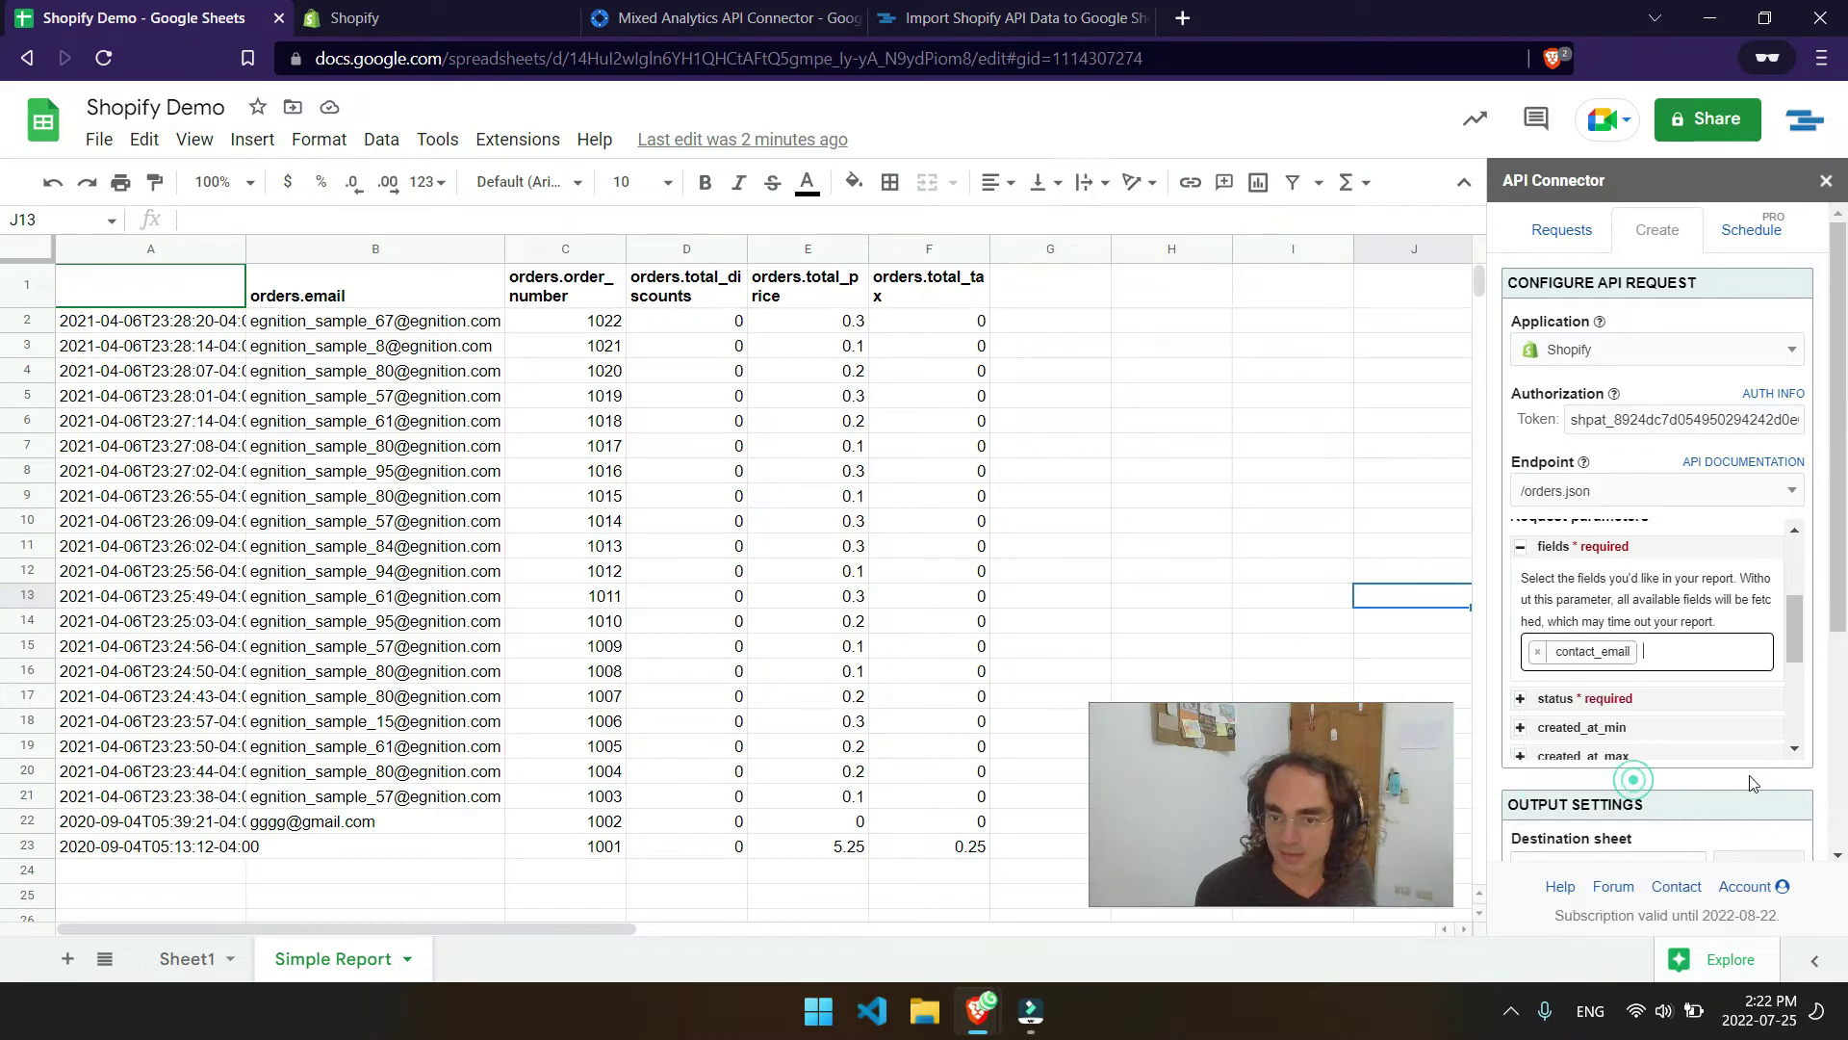
{"action": "left_click", "coordinate": [1716, 656]}
{"action": "left_click", "coordinate": [1627, 857]}
{"action": "left_click", "coordinate": [1655, 690]}
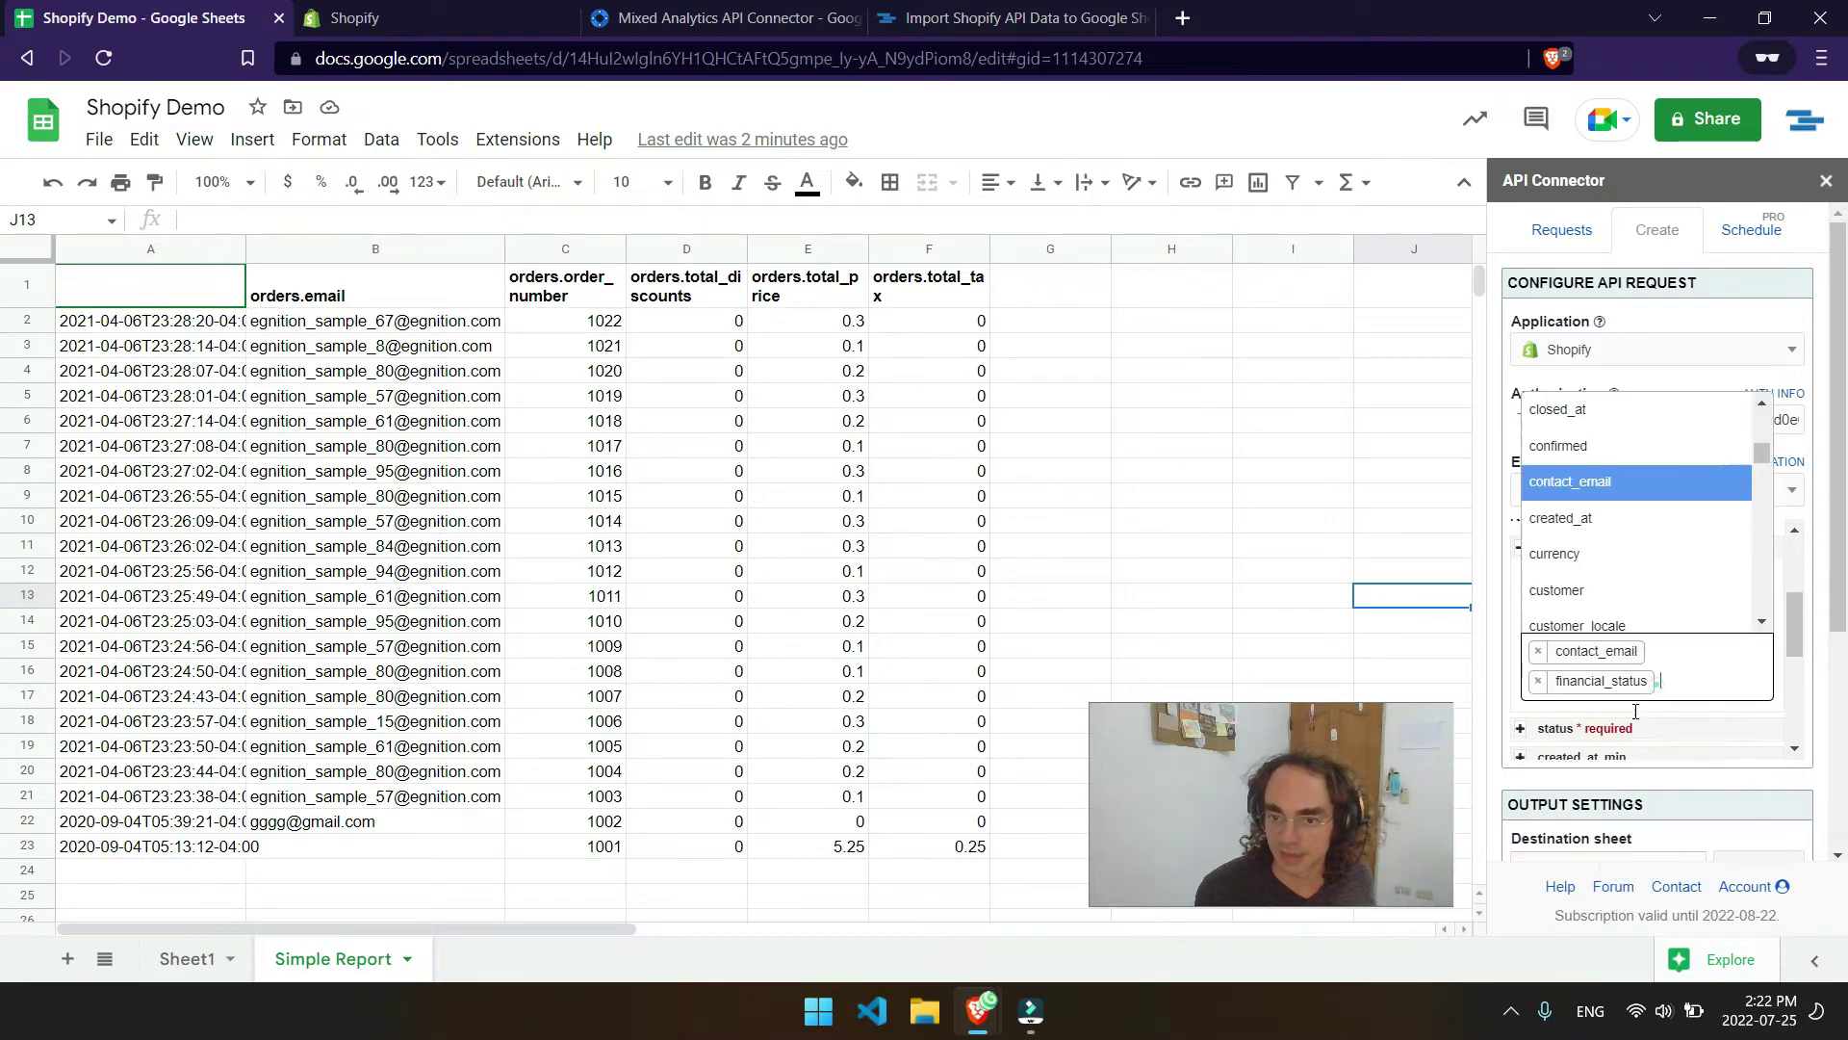
{"action": "scroll", "coordinate": [1627, 577], "scroll_direction": "down", "scroll_amount": 6}
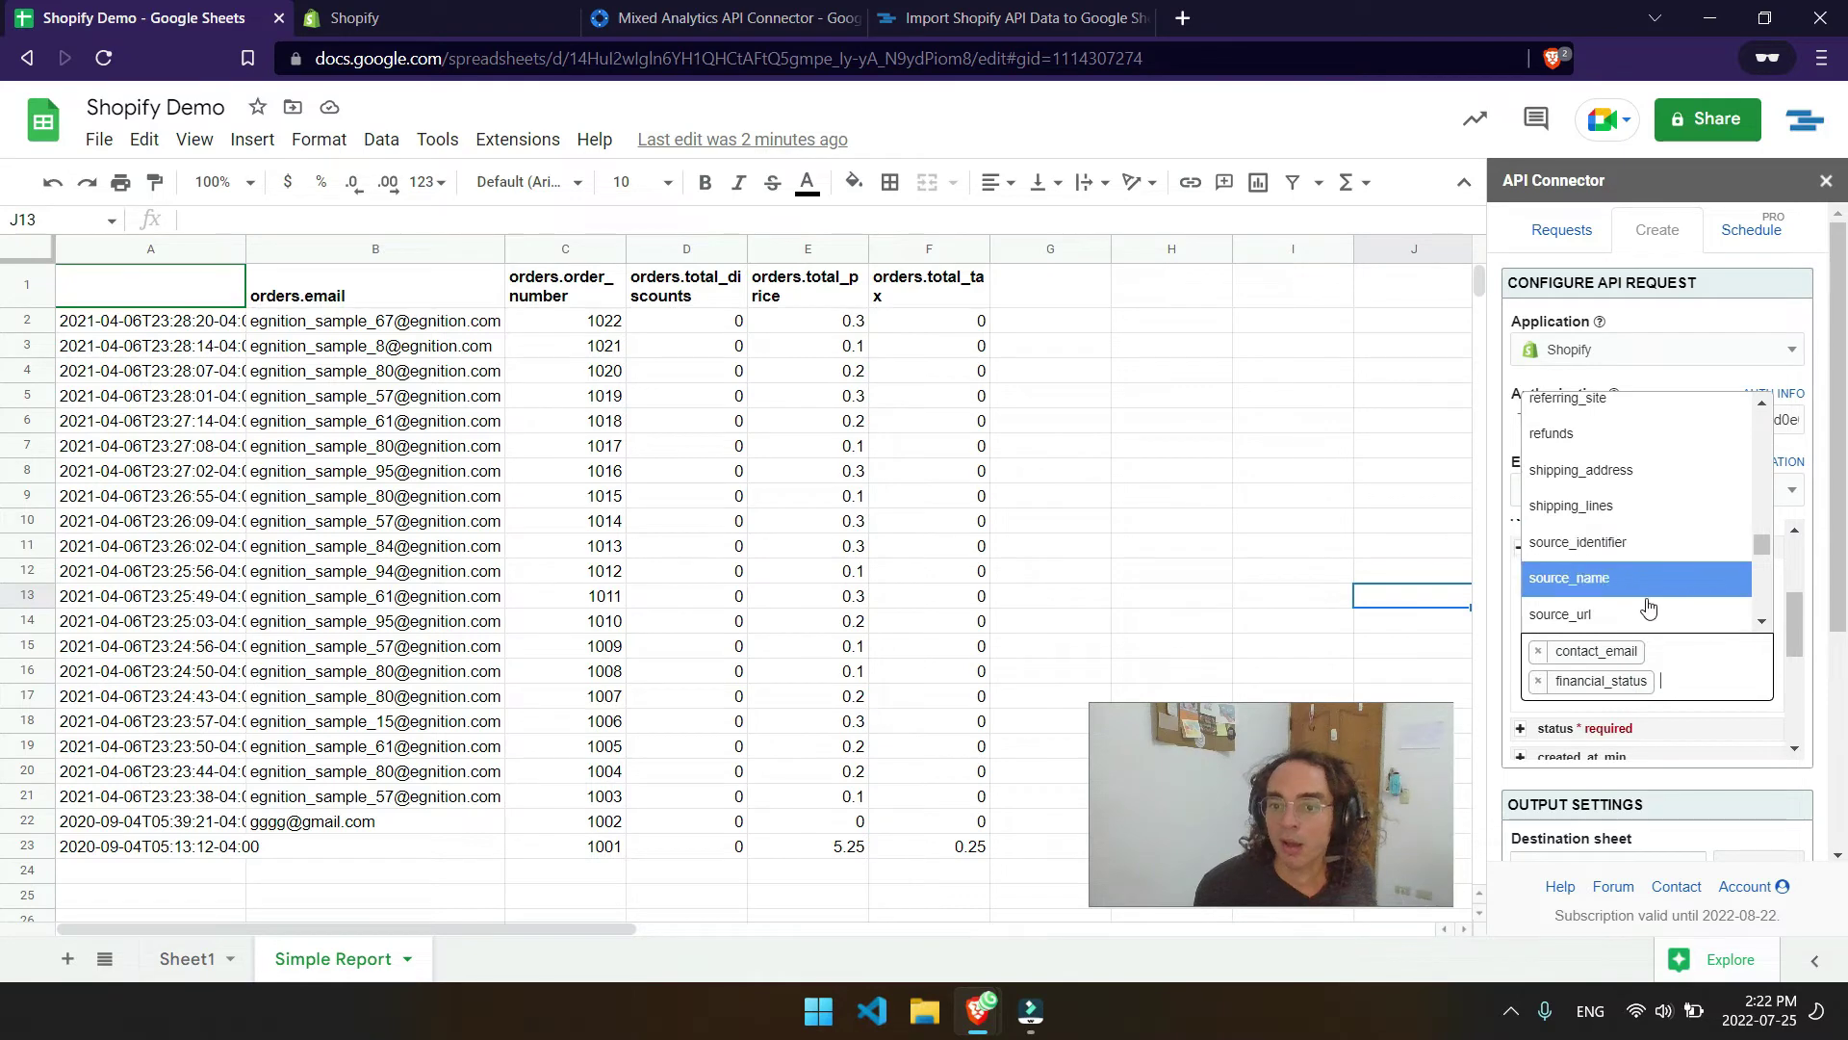
{"action": "left_click", "coordinate": [1648, 607]}
{"action": "left_click", "coordinate": [1676, 682]}
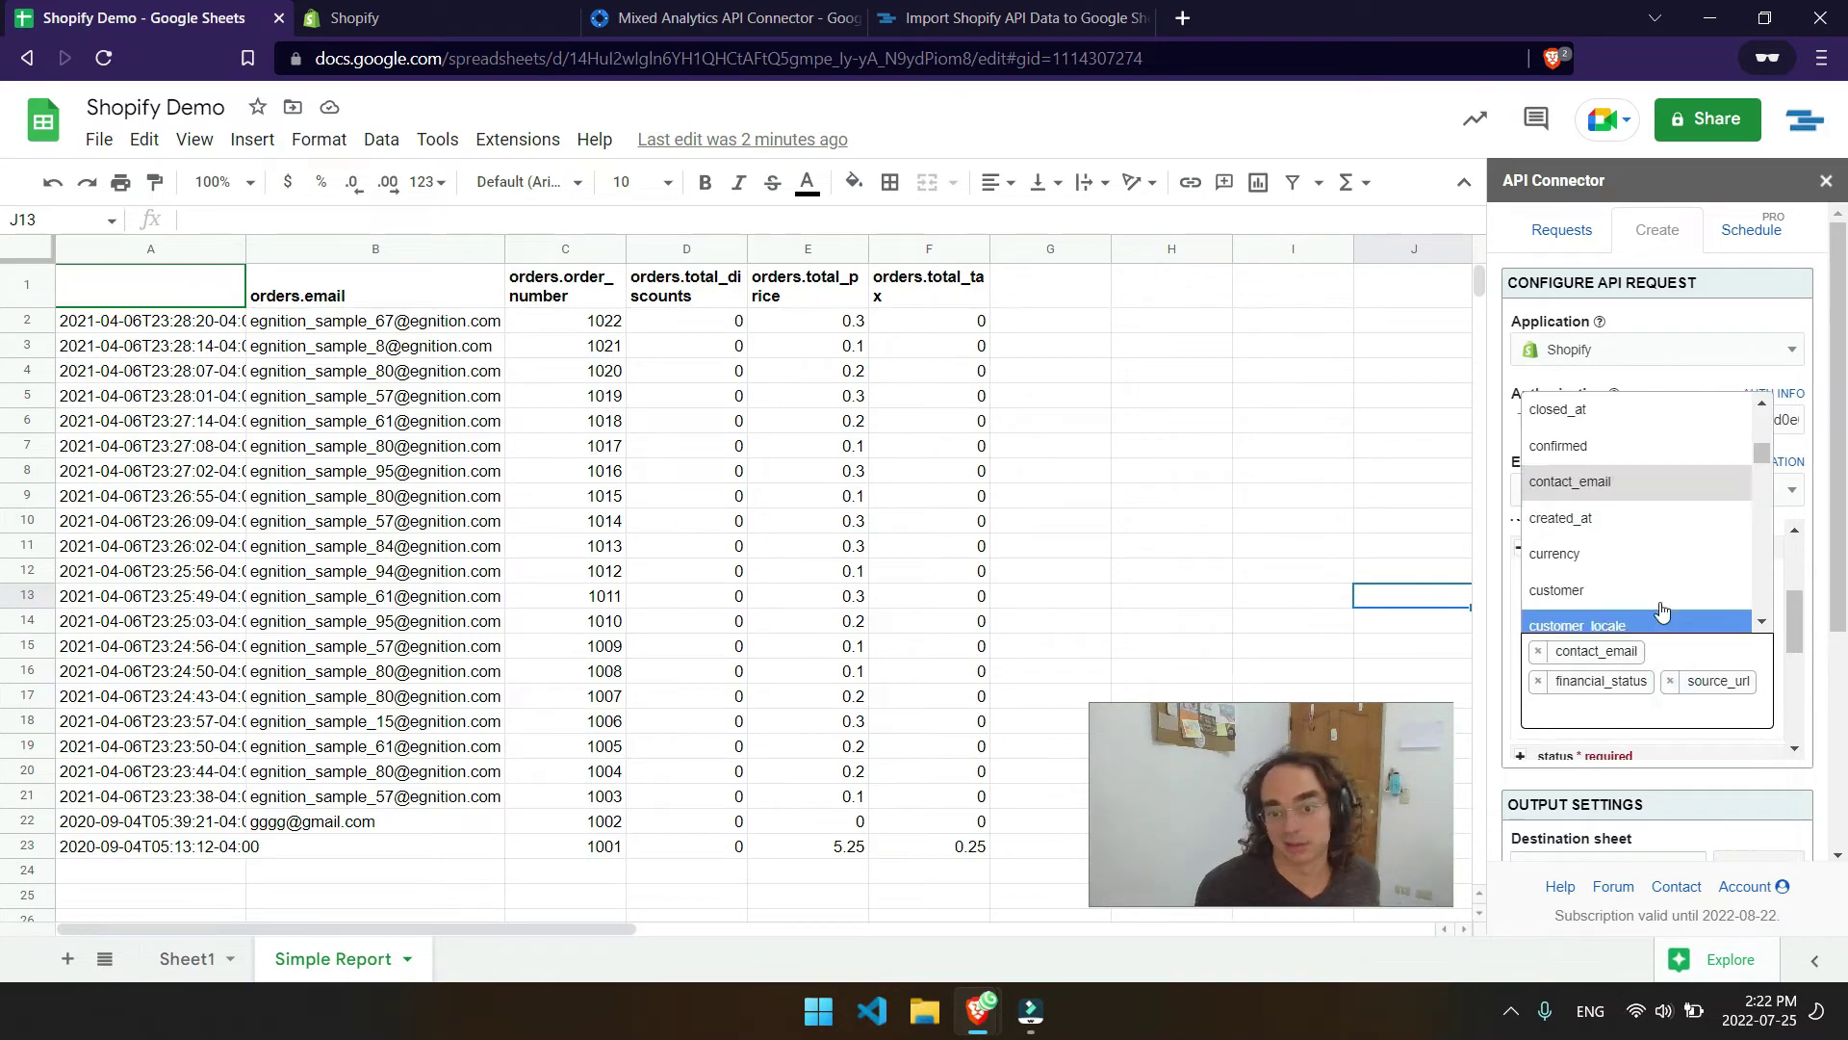
{"action": "left_click", "coordinate": [1521, 389]}
Set the status parameter to any and save the Shopify orders request.
{"action": "scroll", "coordinate": [1627, 635], "scroll_direction": "down", "scroll_amount": 3}
{"action": "left_click", "coordinate": [1617, 530]}
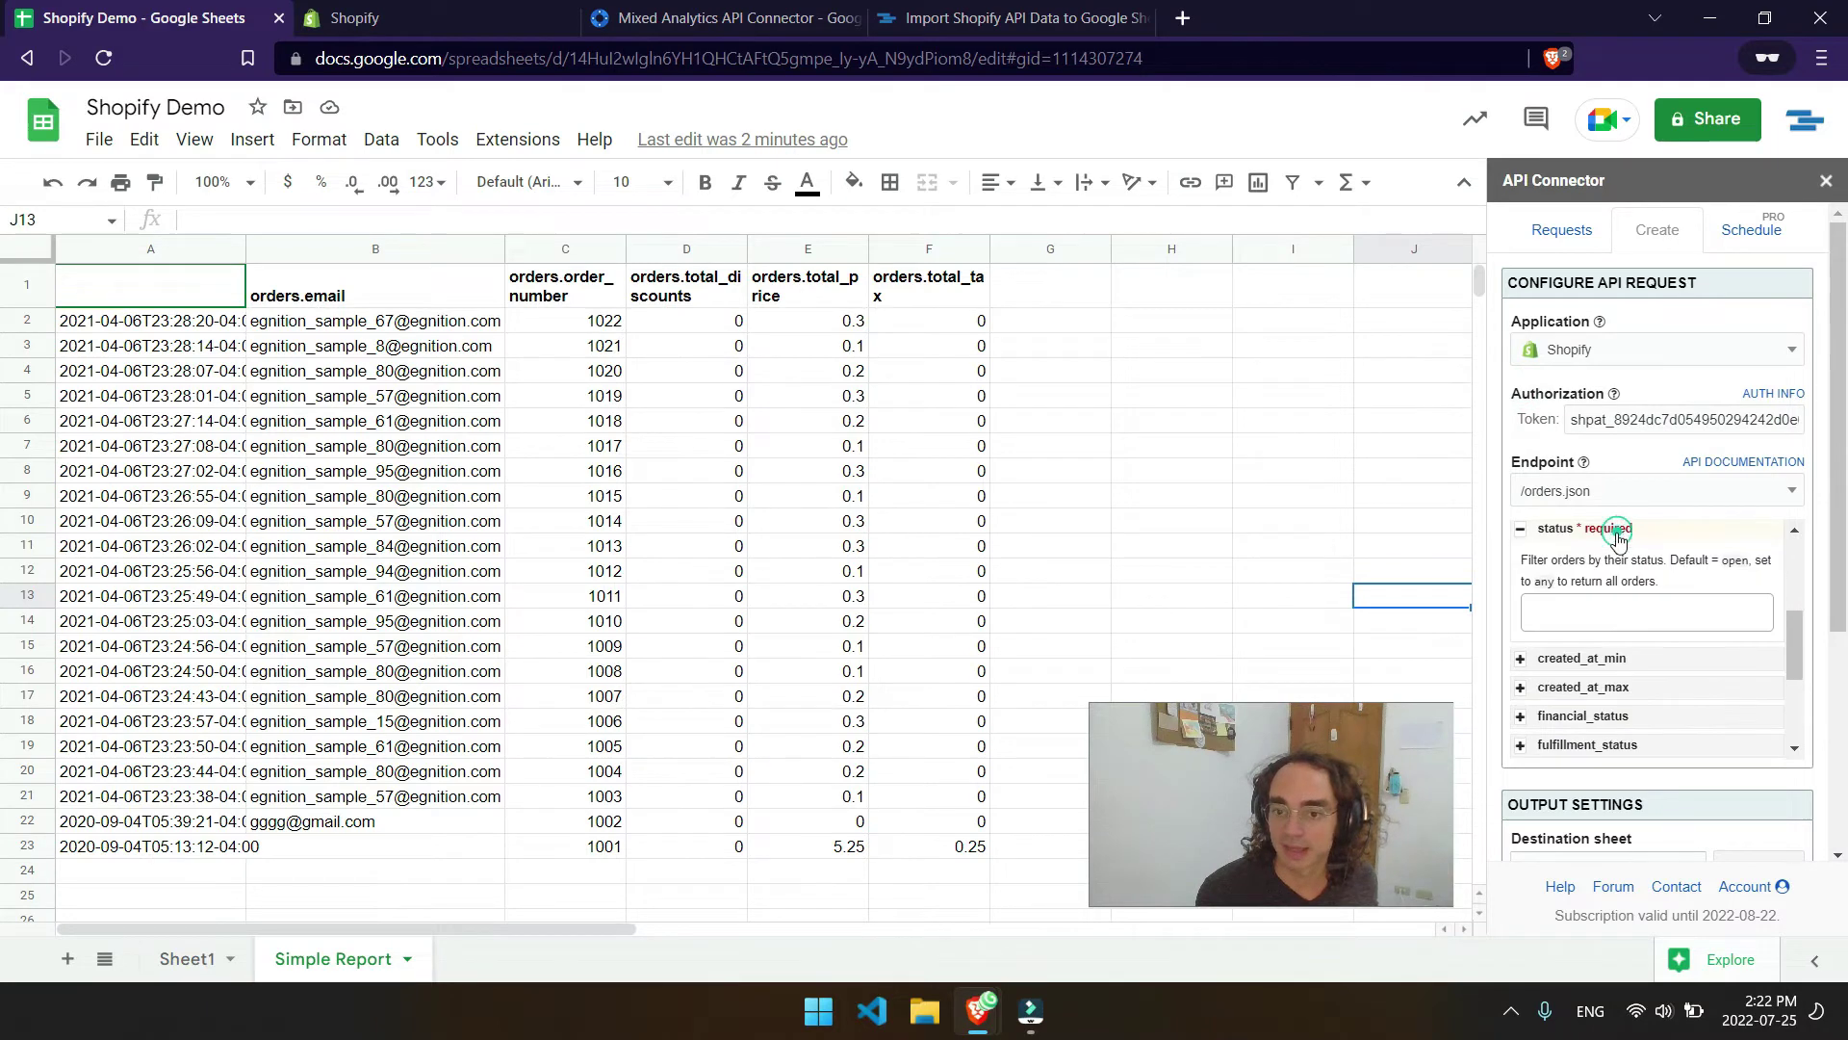
{"action": "left_click", "coordinate": [1612, 606]}
{"action": "left_click", "coordinate": [1586, 664]}
{"action": "left_click", "coordinate": [1618, 660]}
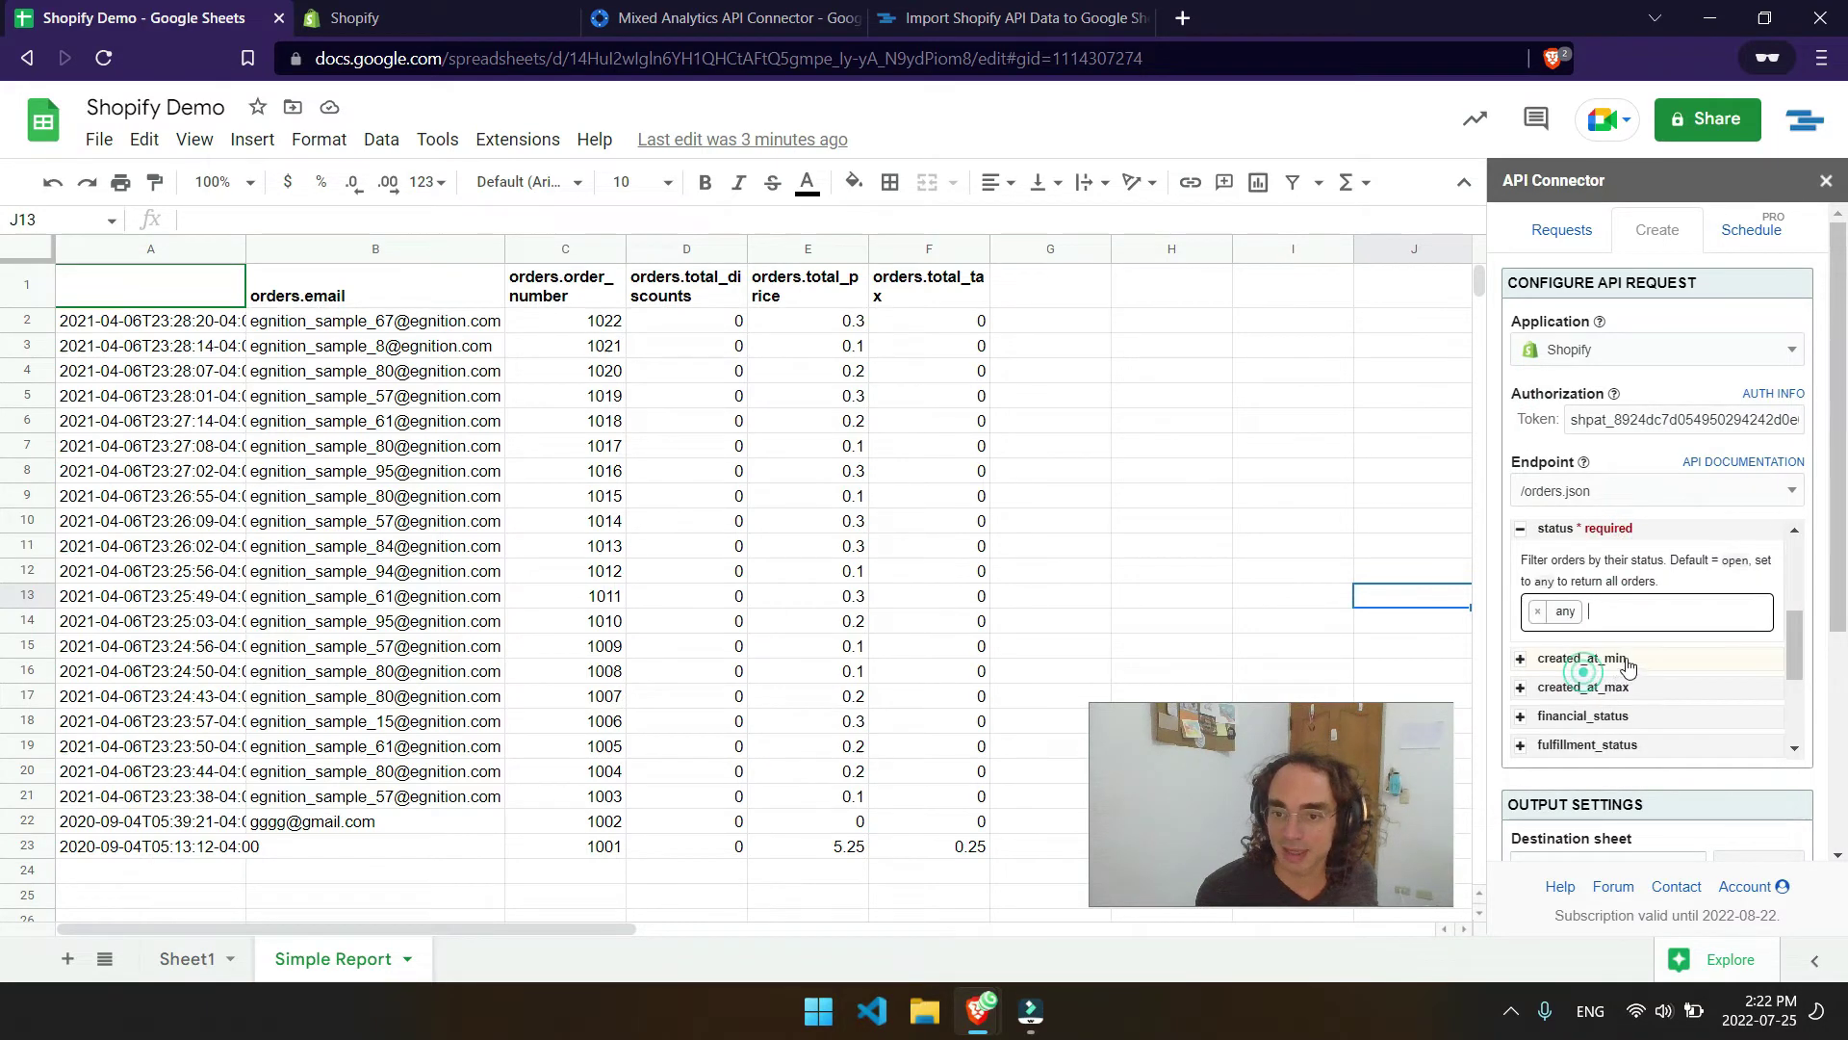
{"action": "left_click", "coordinate": [1576, 561]}
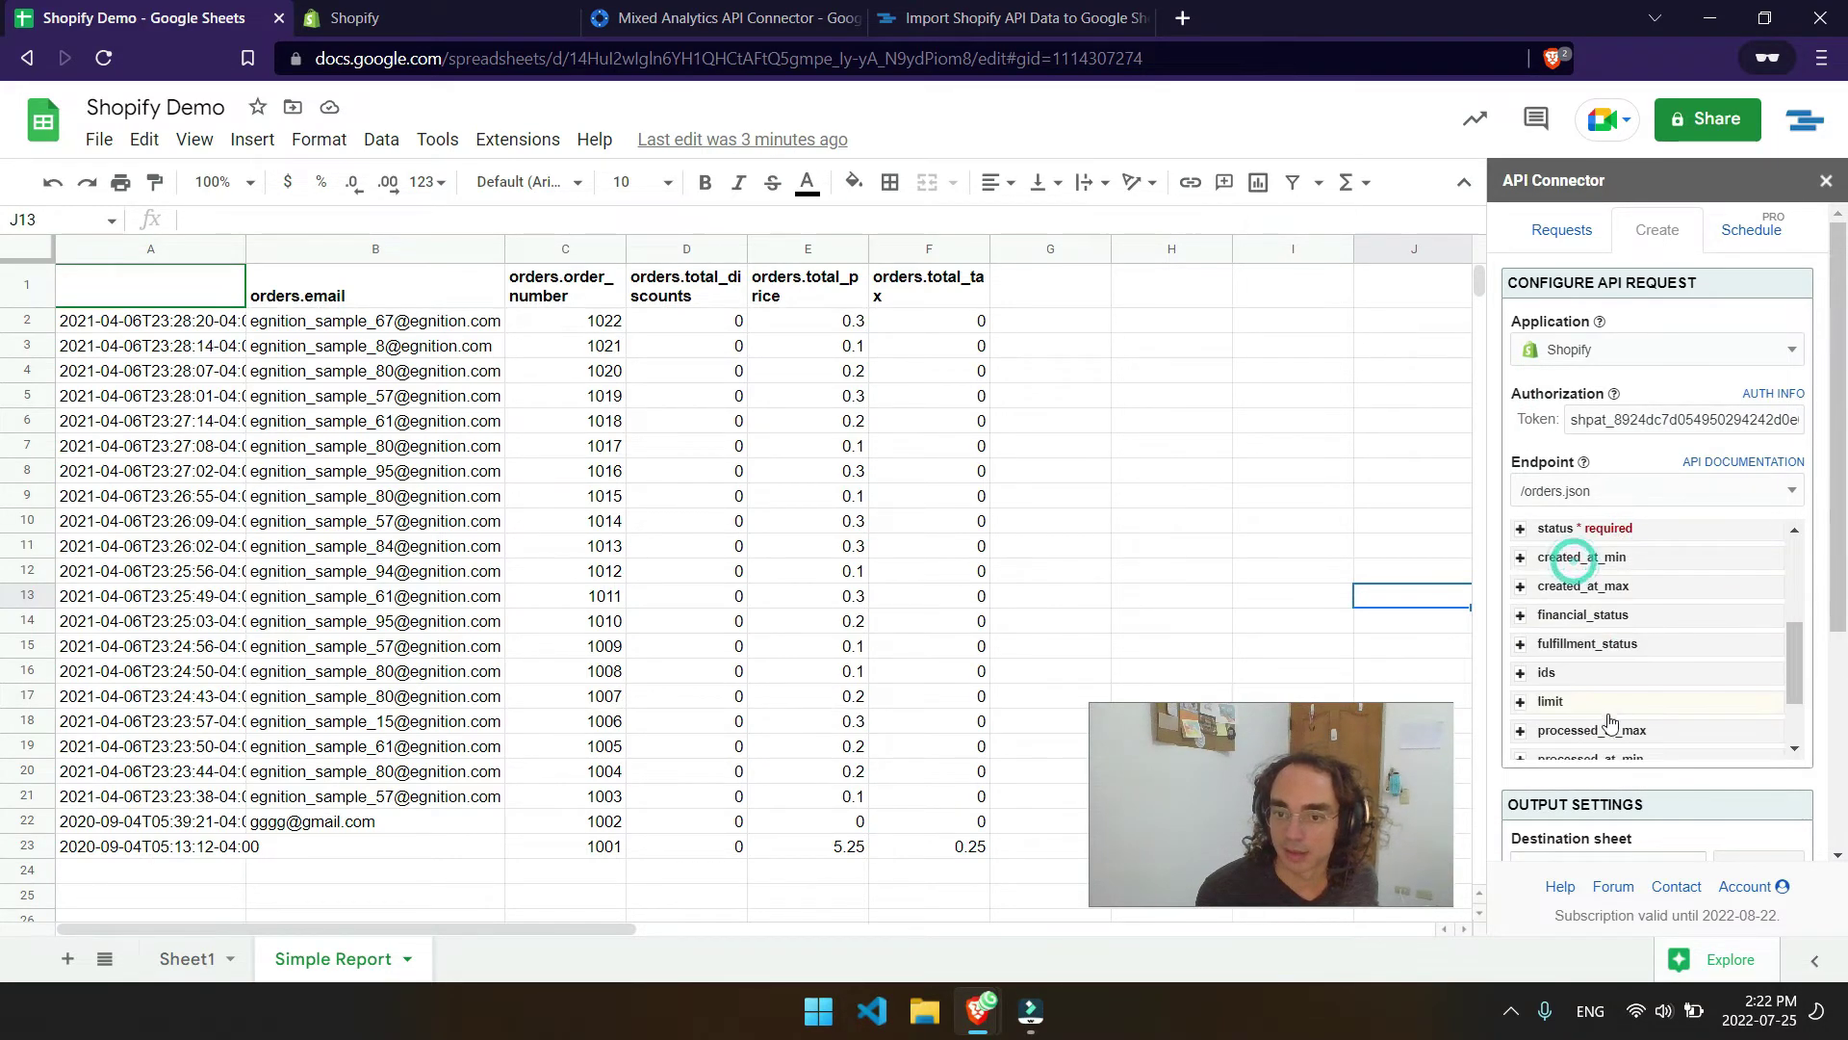
{"action": "scroll", "coordinate": [1604, 711], "scroll_direction": "down", "scroll_amount": 5}
{"action": "left_click", "coordinate": [1660, 739]}
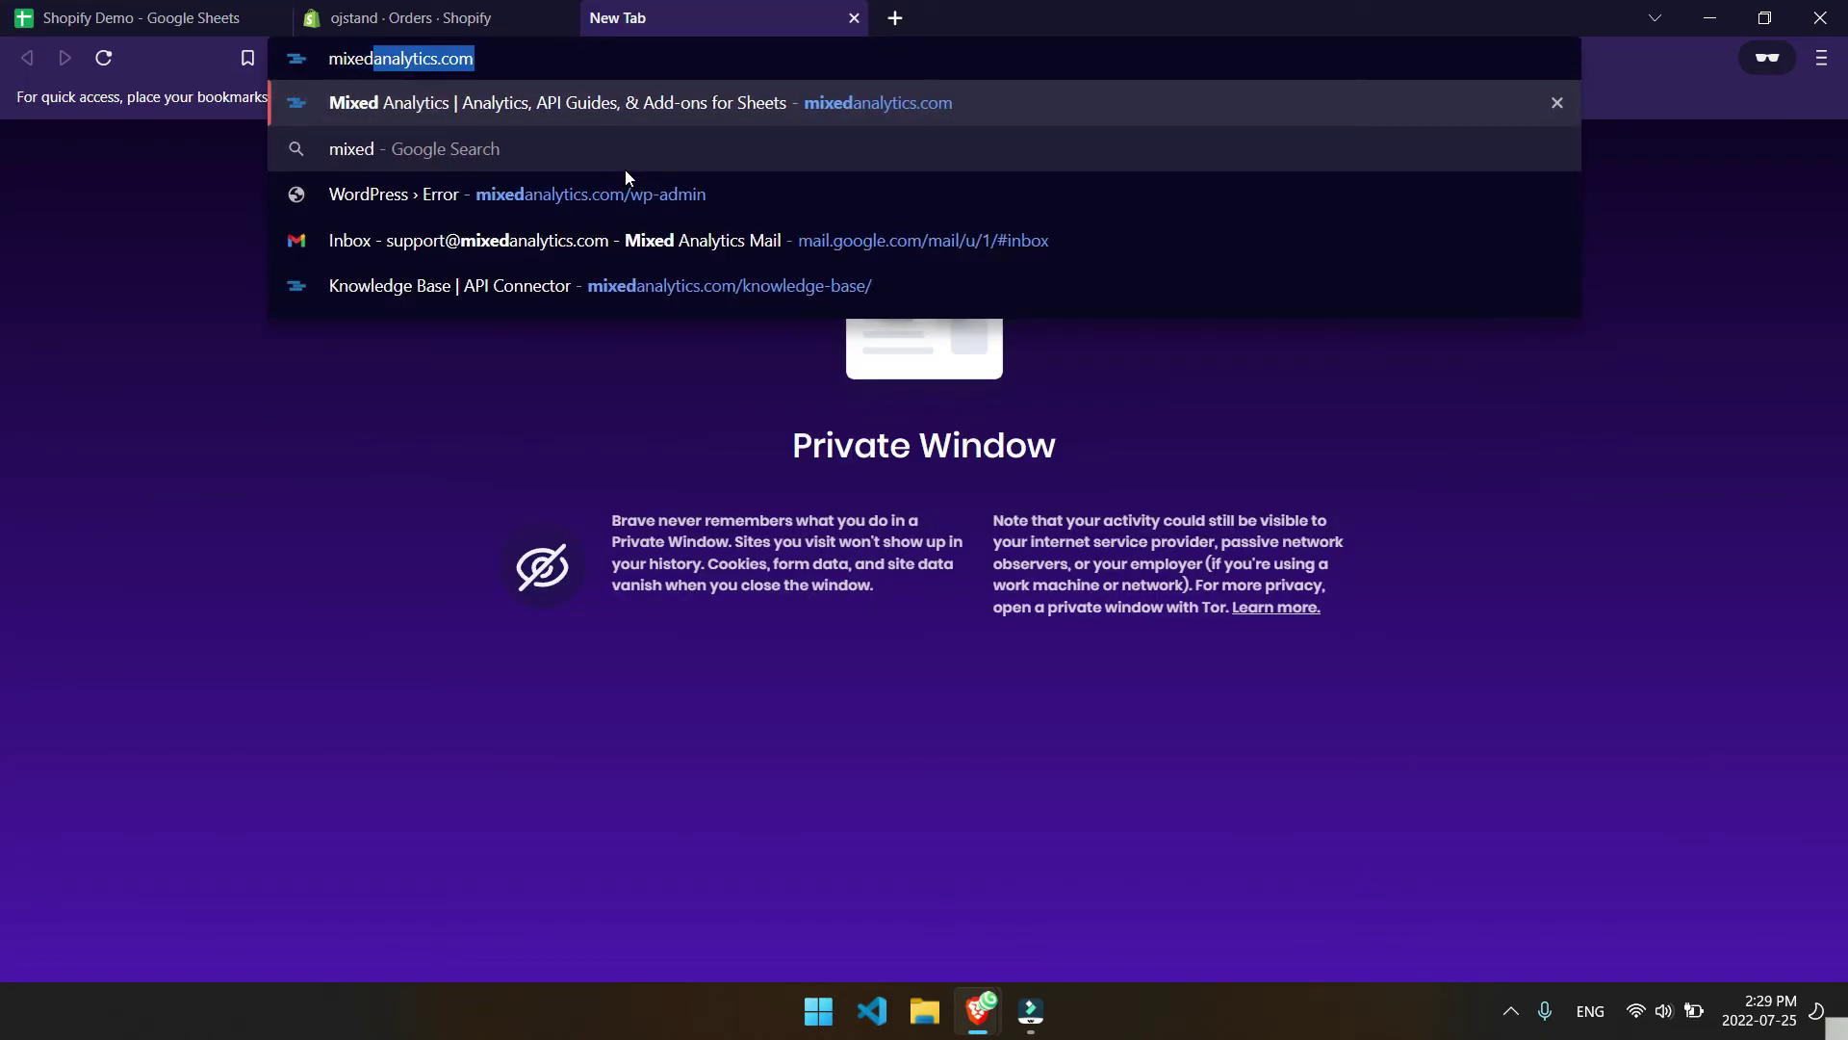
Open the Import Shopify Data guide from the Mixed Analytics Knowledge Base.
{"action": "key", "text": "Return"}
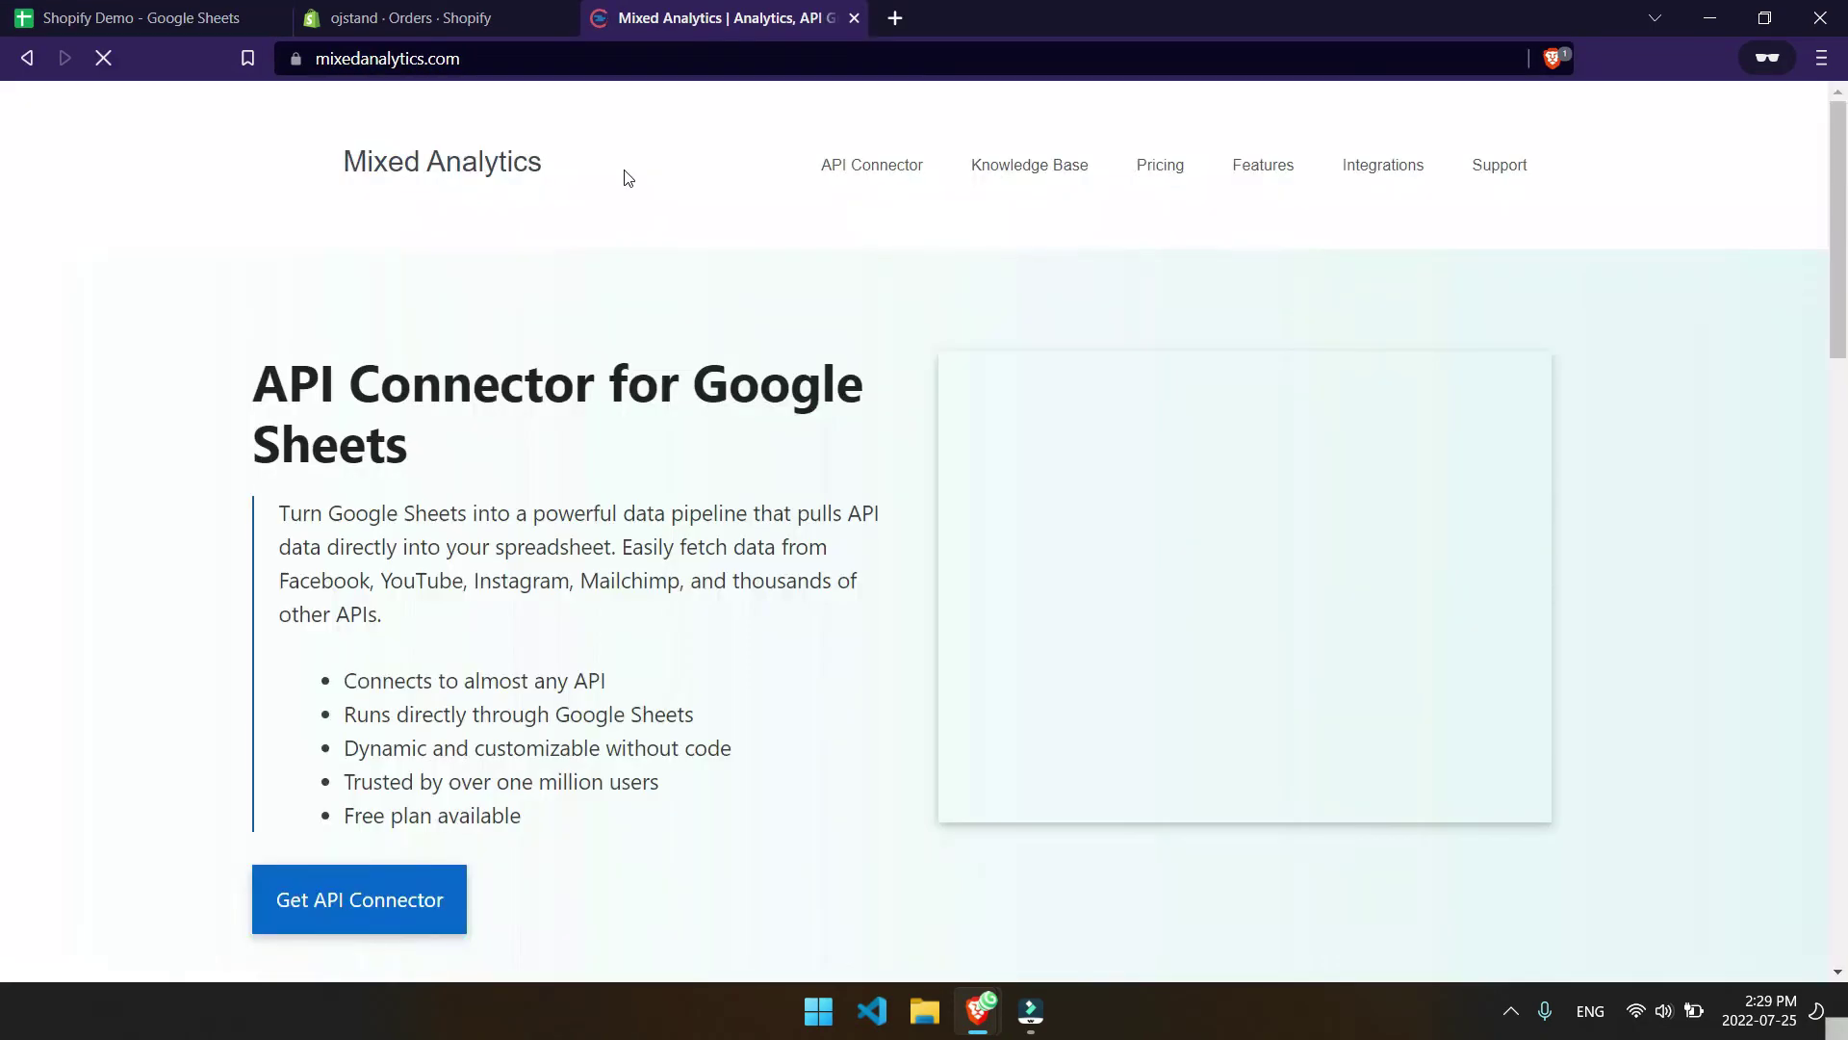
{"action": "scroll", "coordinate": [998, 222], "scroll_direction": "up", "scroll_amount": 5}
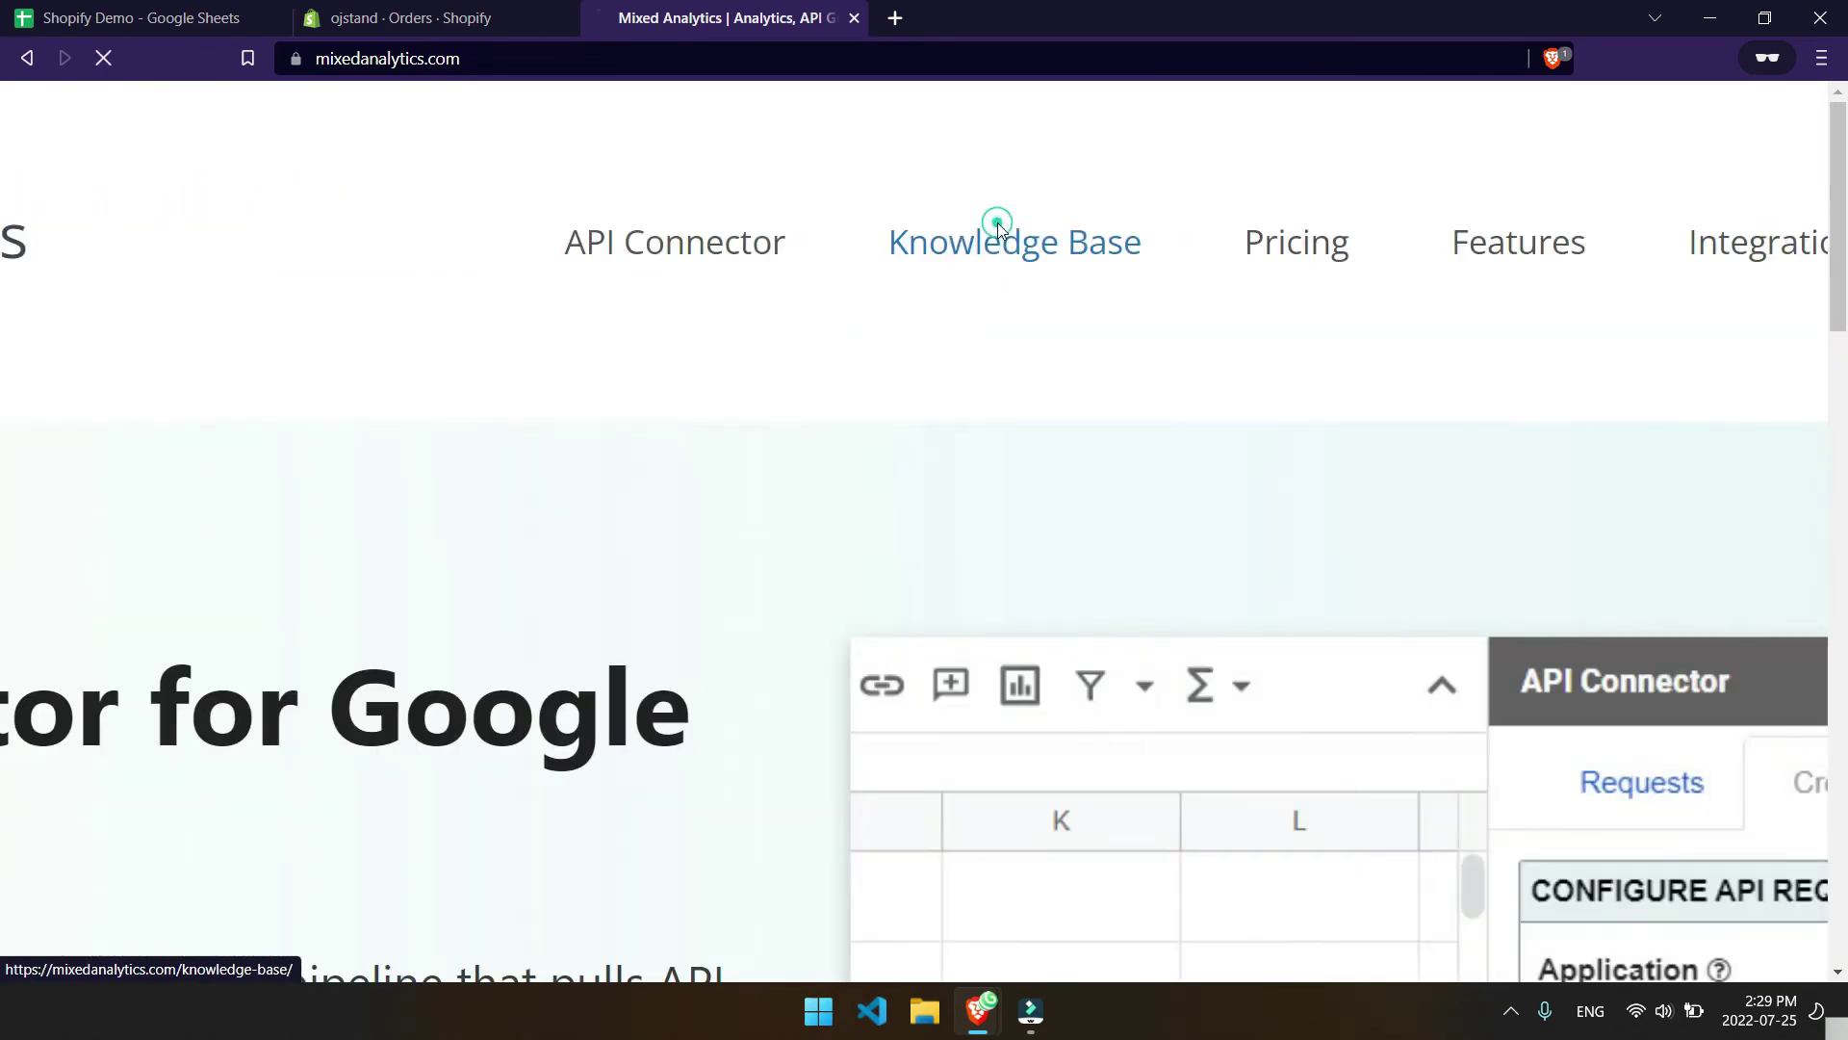
{"action": "left_click", "coordinate": [997, 222]}
{"action": "scroll", "coordinate": [1637, 423], "scroll_direction": "down", "scroll_amount": 6}
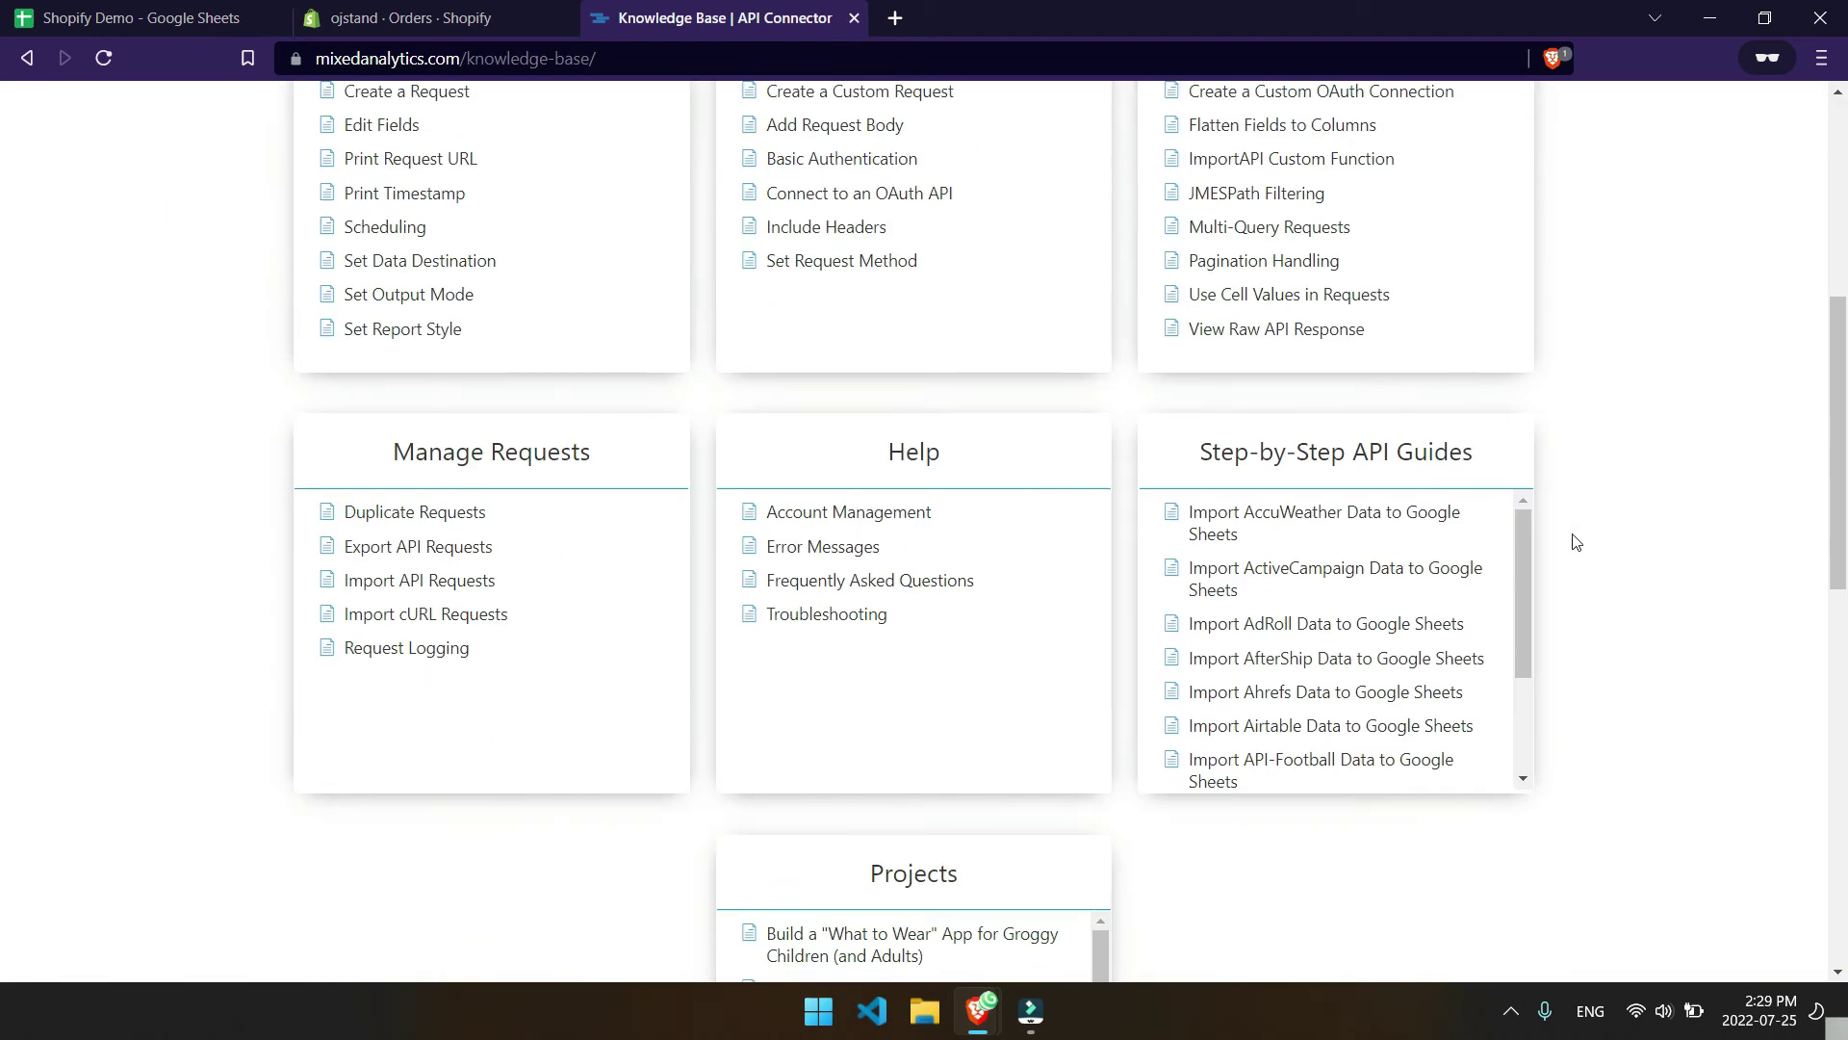
{"action": "scroll", "coordinate": [1540, 543], "scroll_direction": "down", "scroll_amount": 1}
{"action": "scroll", "coordinate": [1540, 544], "scroll_direction": "up", "scroll_amount": 5}
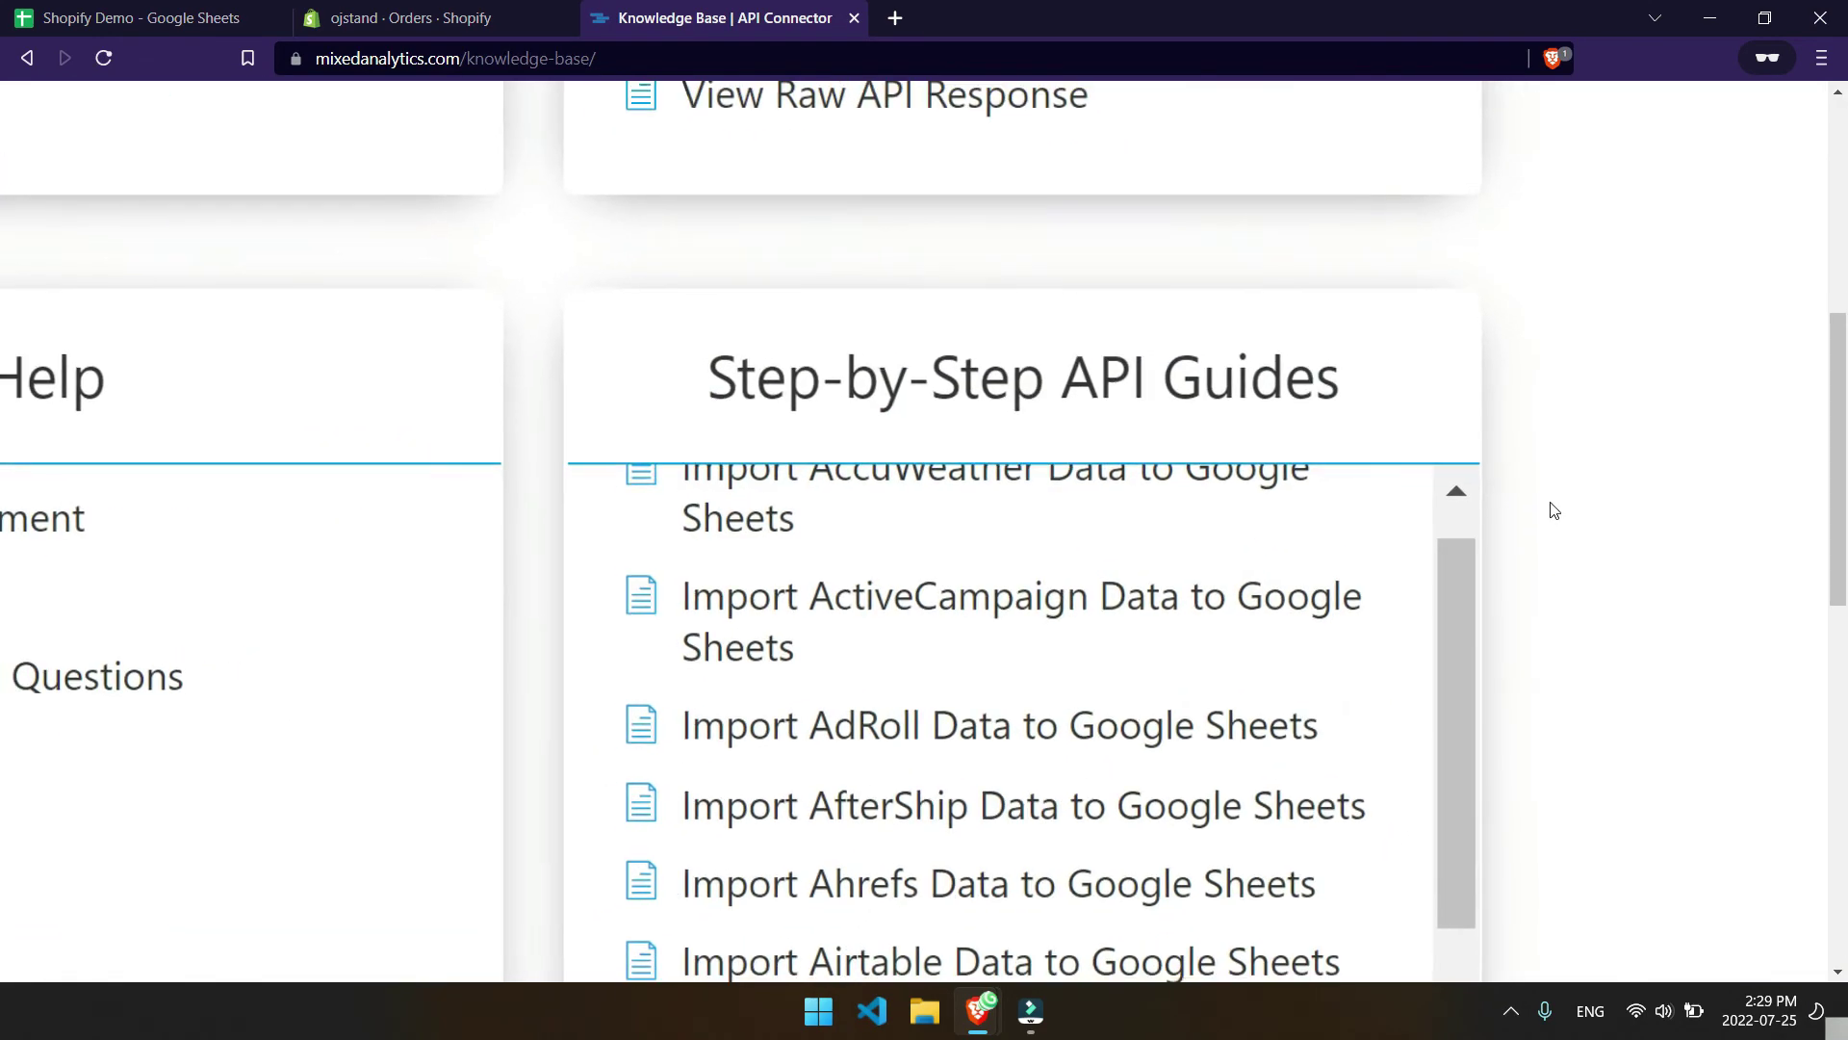
{"action": "scroll", "coordinate": [1217, 589], "scroll_direction": "down", "scroll_amount": 15}
{"action": "left_click", "coordinate": [1043, 491]}
Read through the Import Shopify Data to Google Sheets guide, then open a new tab.
{"action": "scroll", "coordinate": [825, 436], "scroll_direction": "up", "scroll_amount": 5}
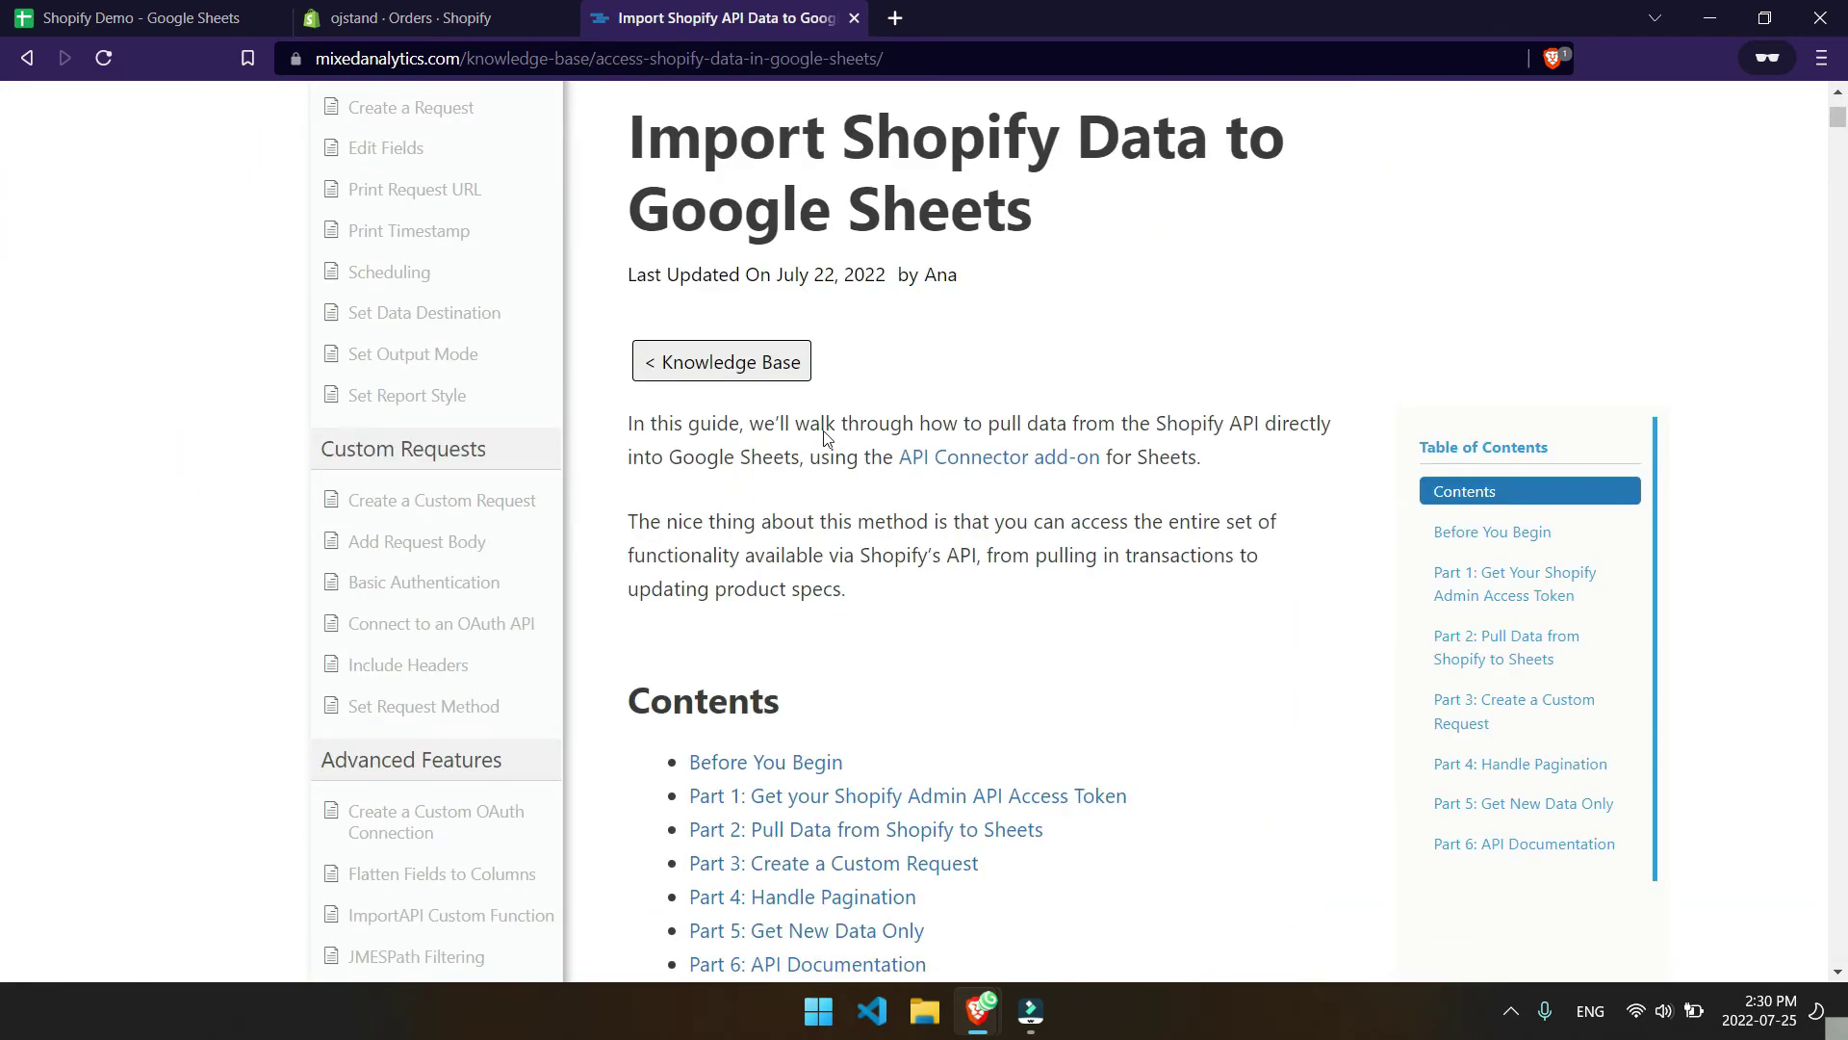
{"action": "scroll", "coordinate": [805, 510], "scroll_direction": "down", "scroll_amount": 5}
{"action": "scroll", "coordinate": [807, 578], "scroll_direction": "up", "scroll_amount": 5}
{"action": "scroll", "coordinate": [806, 647], "scroll_direction": "down", "scroll_amount": 5}
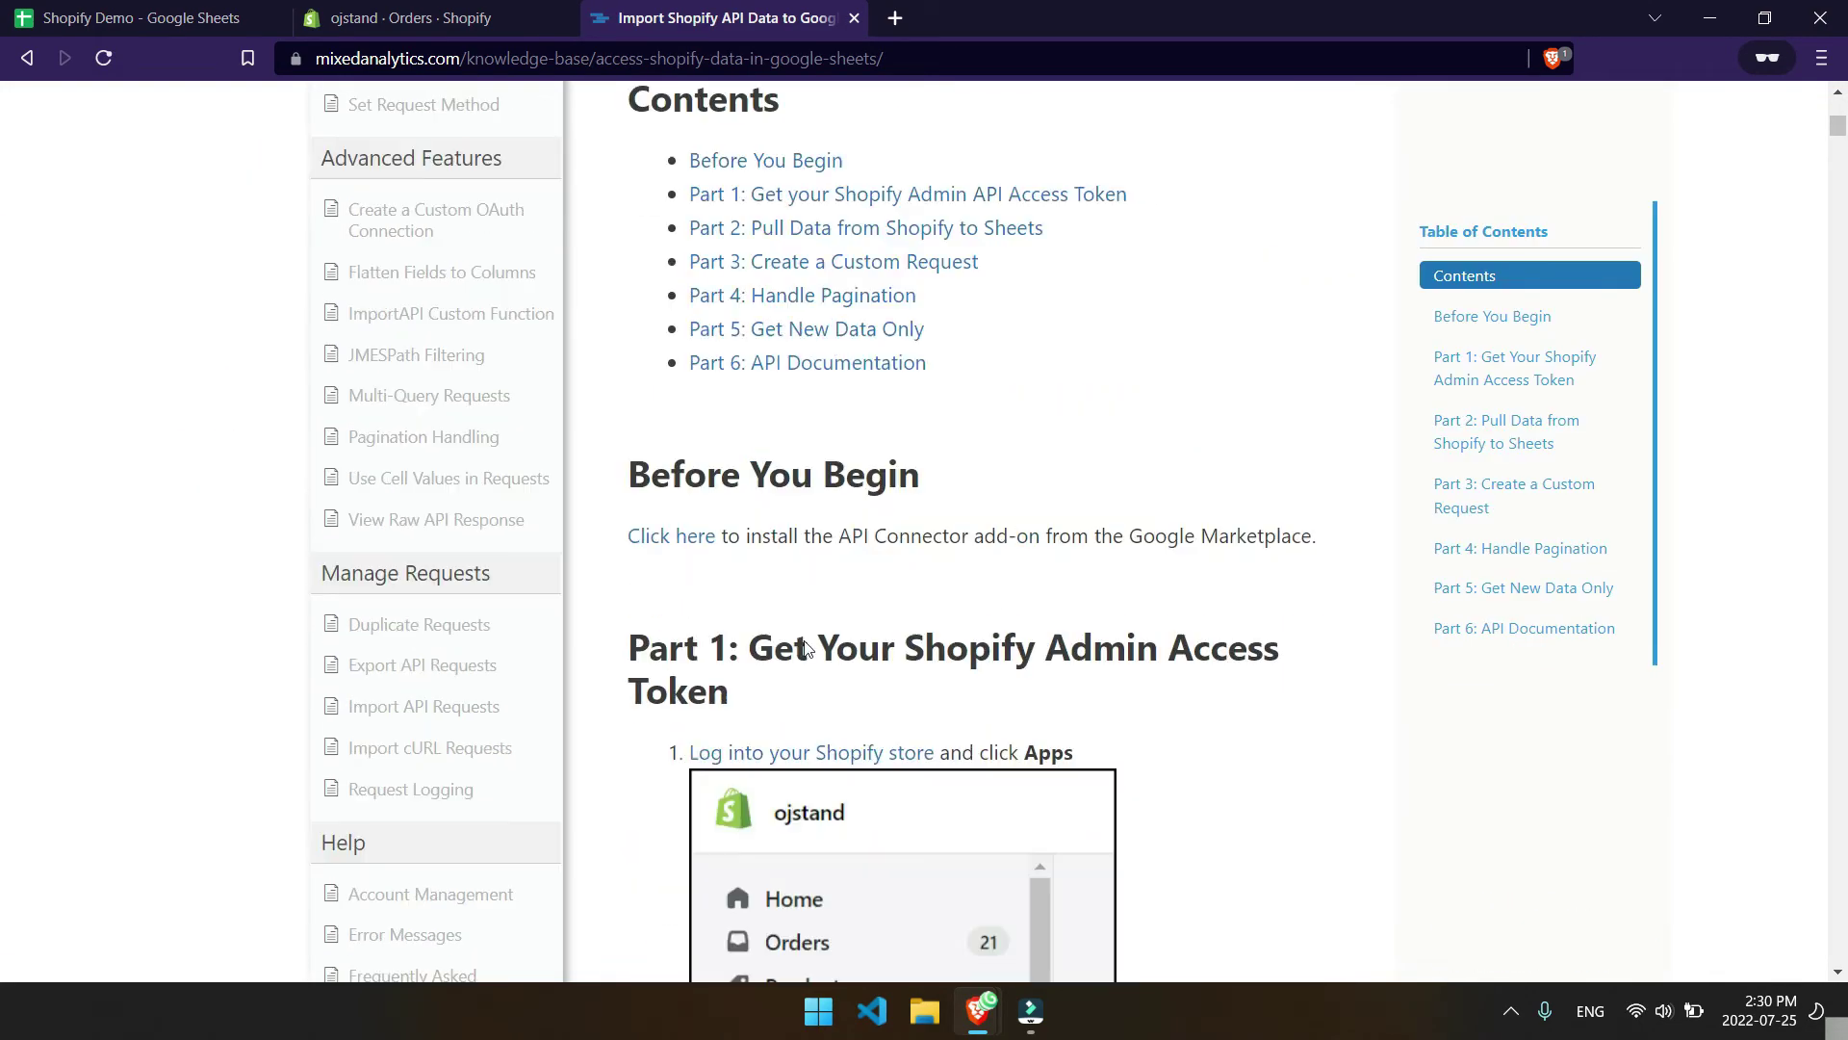
{"action": "scroll", "coordinate": [892, 462], "scroll_direction": "up", "scroll_amount": 1}
{"action": "scroll", "coordinate": [770, 519], "scroll_direction": "down", "scroll_amount": 20}
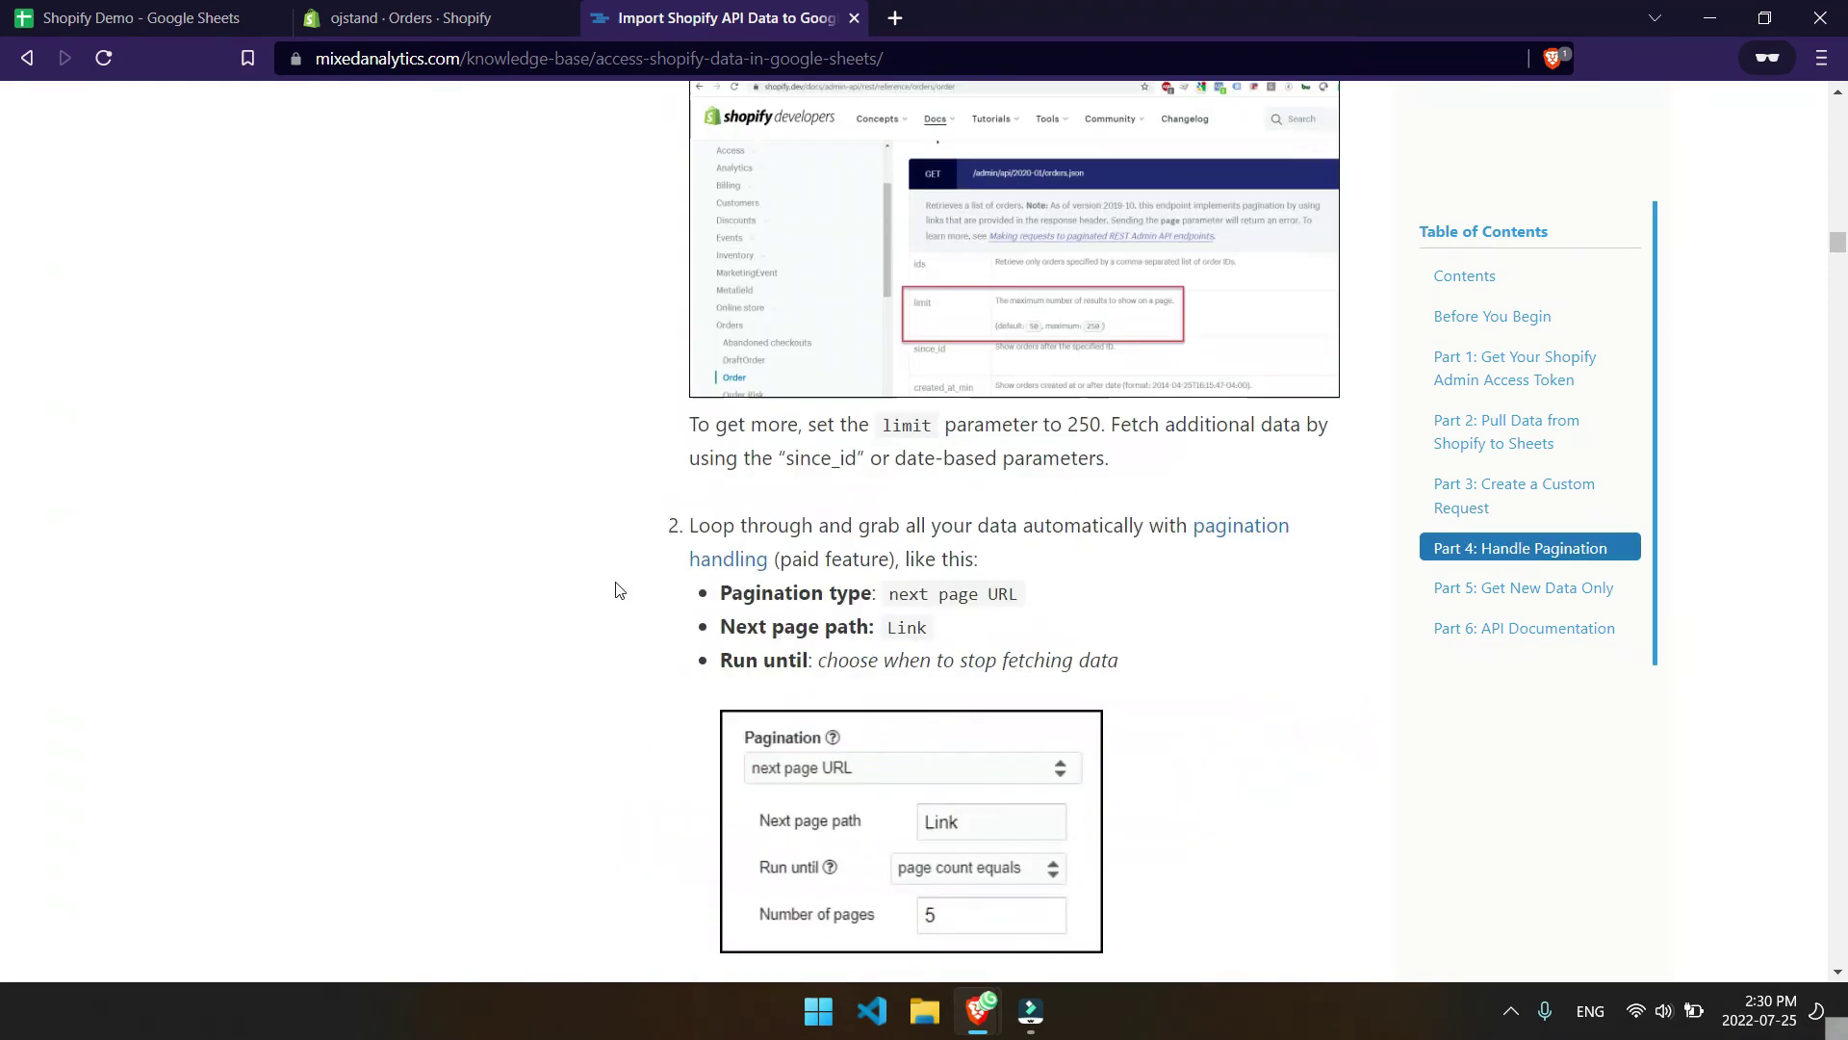
{"action": "scroll", "coordinate": [626, 587], "scroll_direction": "up", "scroll_amount": 10}
{"action": "scroll", "coordinate": [634, 591], "scroll_direction": "down", "scroll_amount": 10}
{"action": "left_click", "coordinate": [897, 25]}
Search the web for 'shopify api' and open the Shopify API reference docs.
{"action": "type", "text": "shop"}
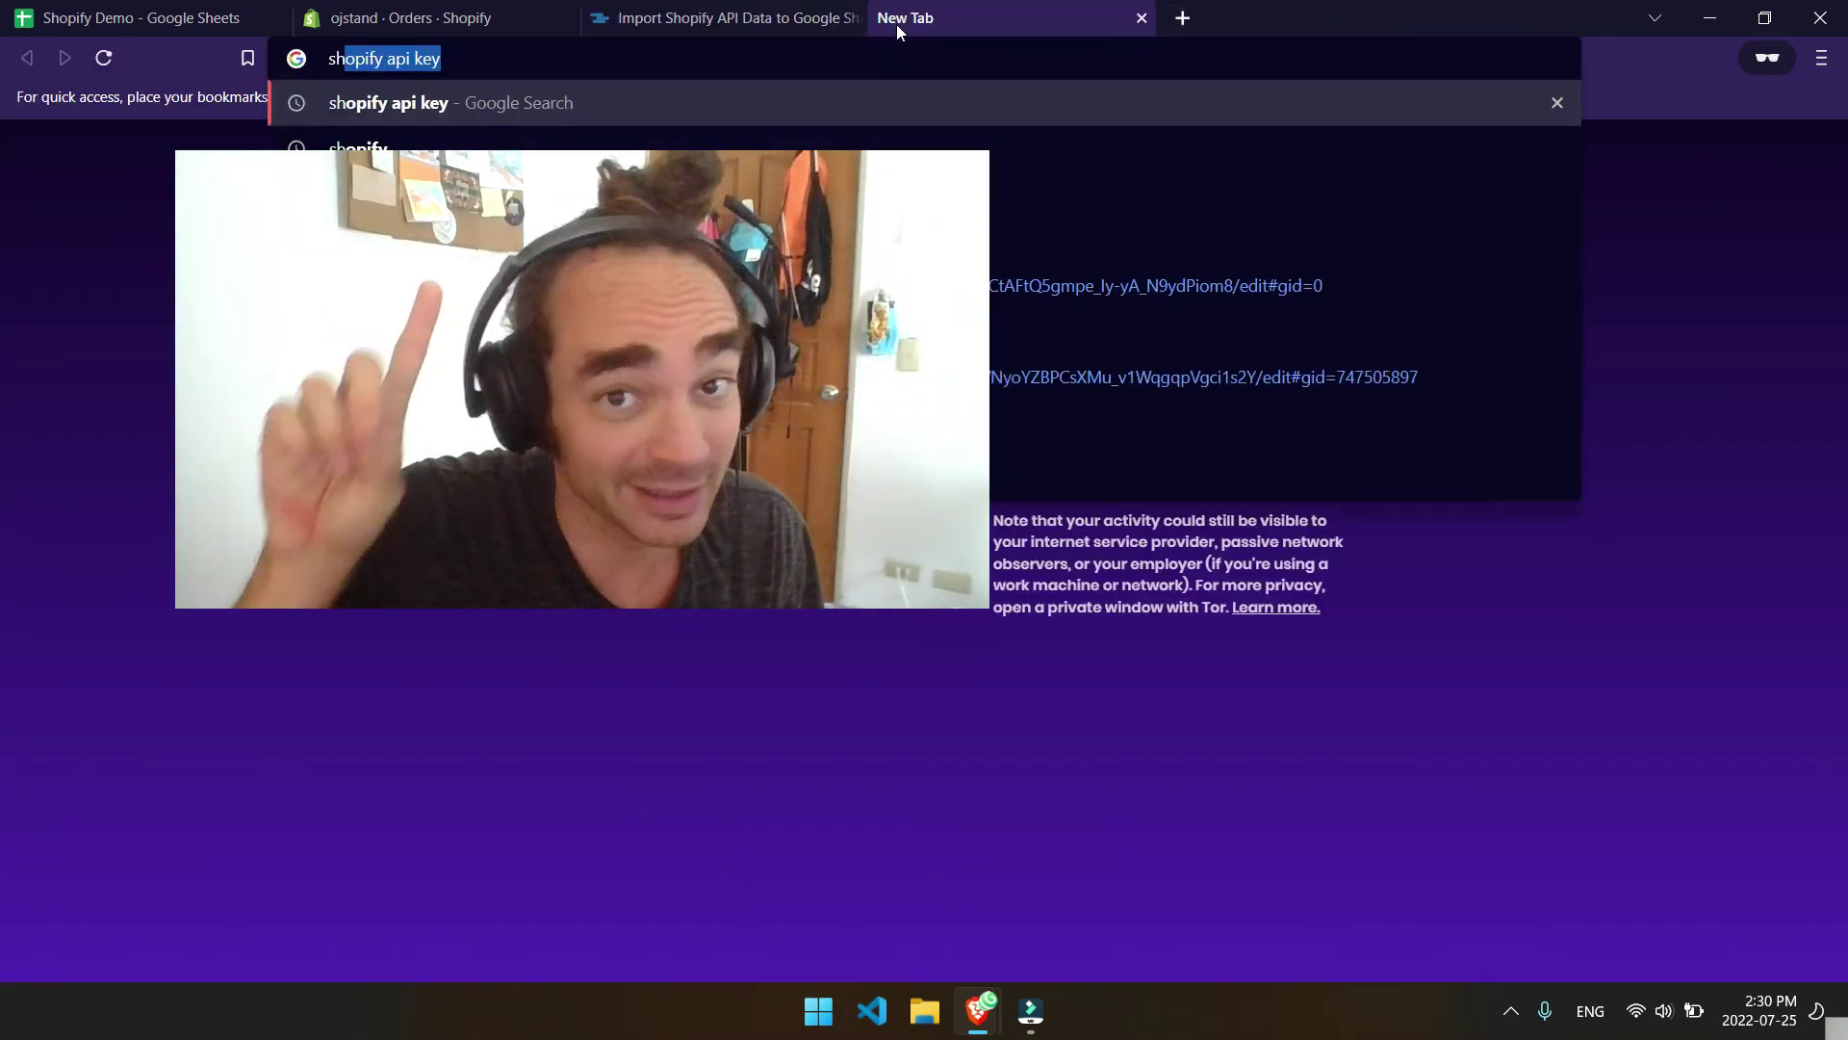
{"action": "type", "text": "ify api"}
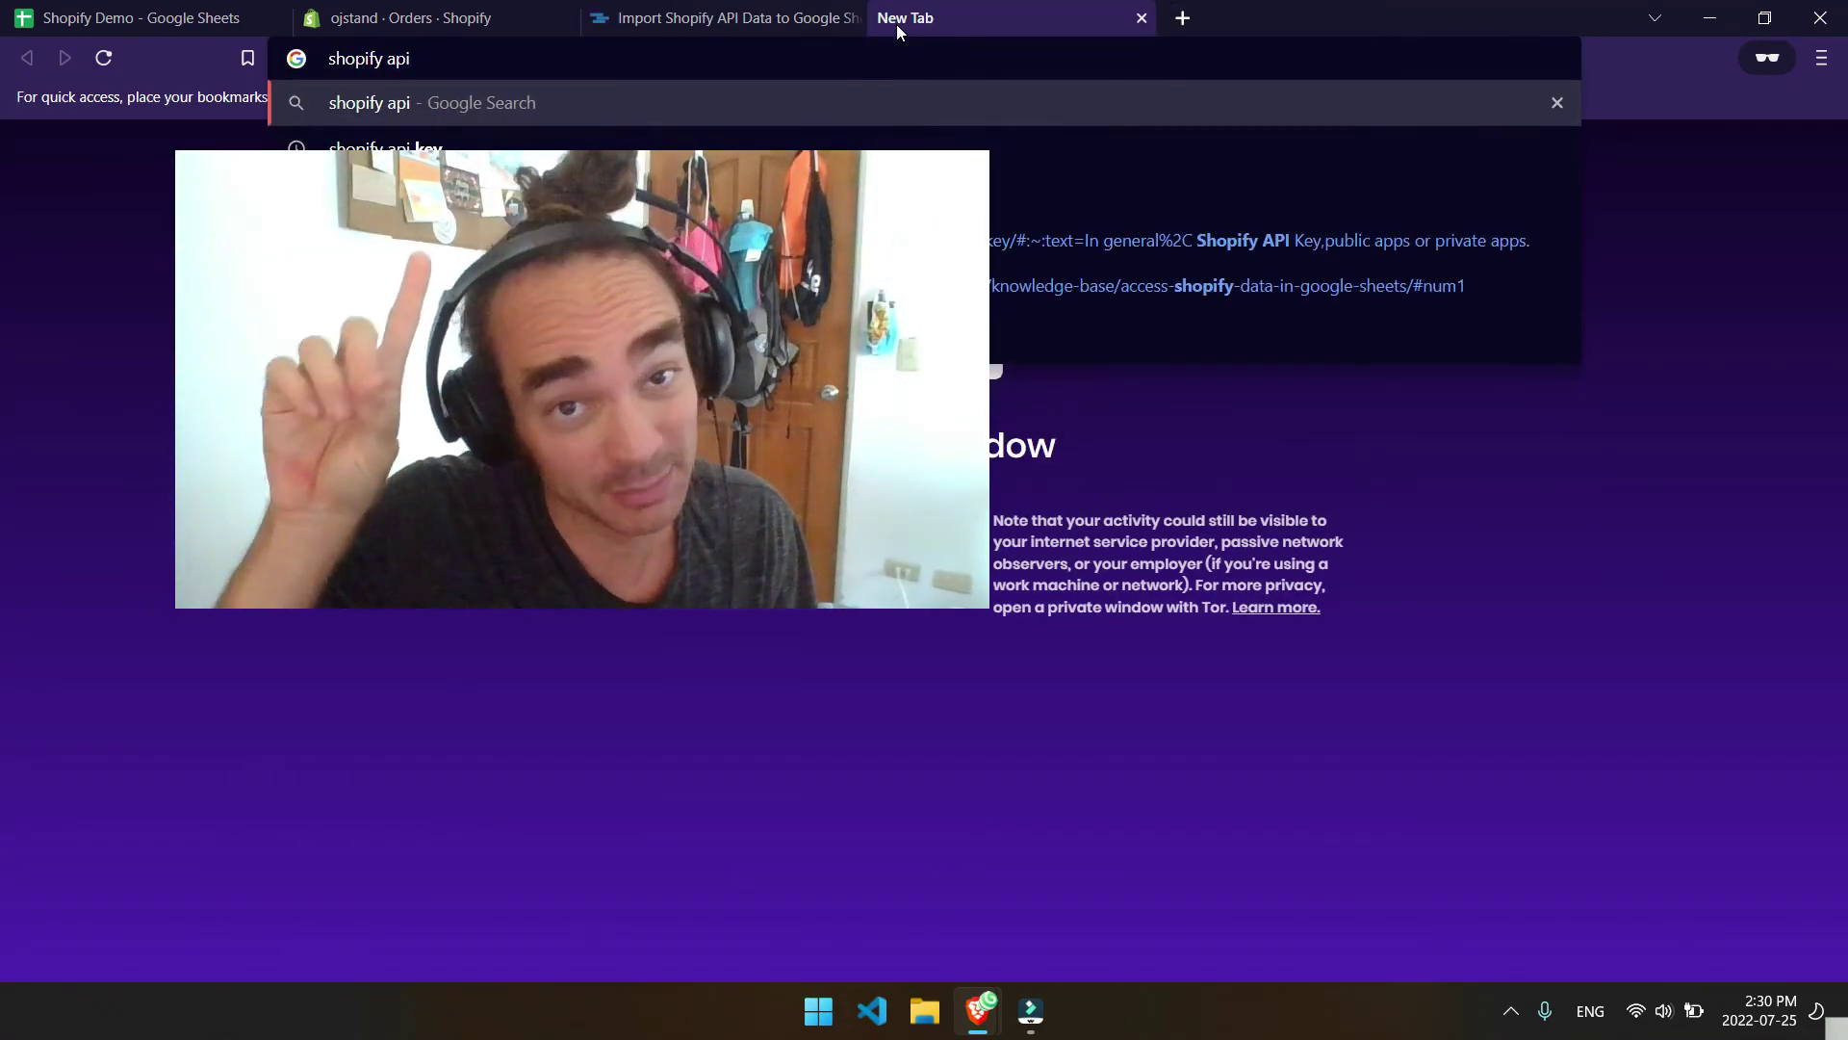
{"action": "key", "text": "Return"}
{"action": "left_click", "coordinate": [369, 484]}
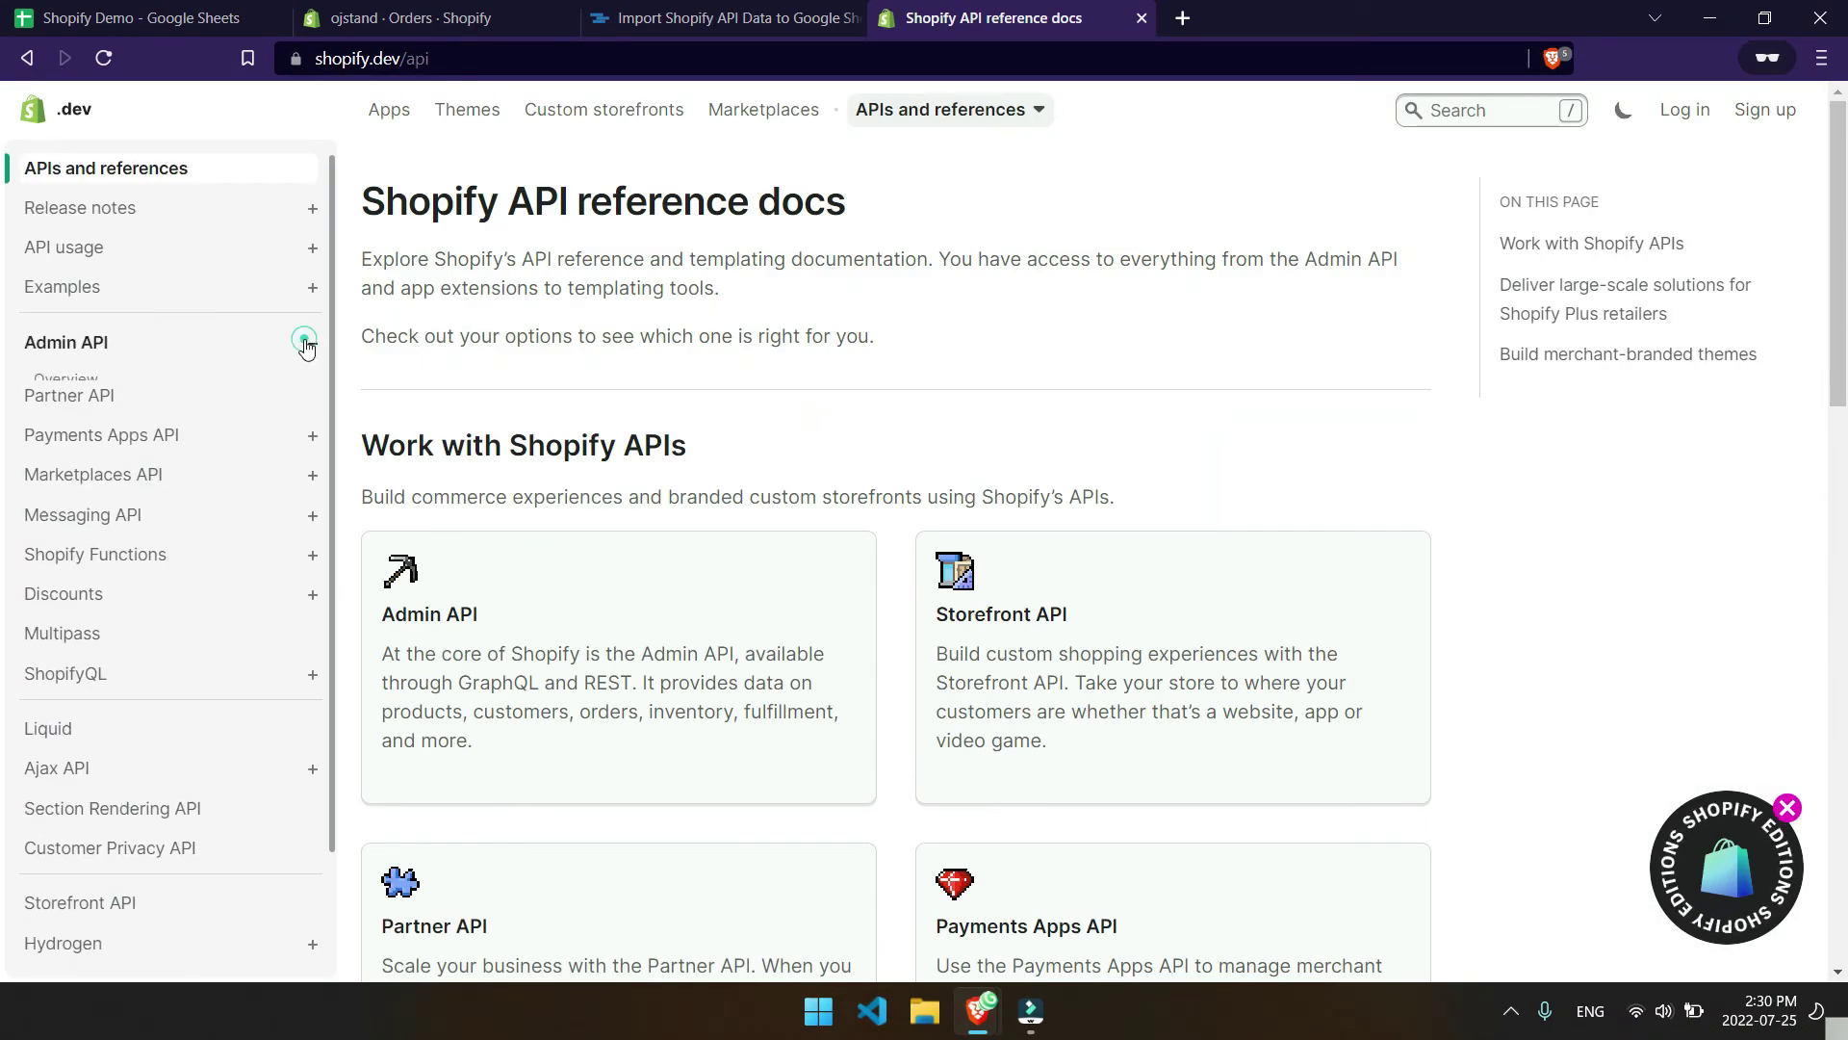
Browse the REST Admin API reference under Admin API, then return to the spreadsheet.
{"action": "left_click", "coordinate": [306, 347]}
{"action": "scroll", "coordinate": [154, 351], "scroll_direction": "up", "scroll_amount": 6}
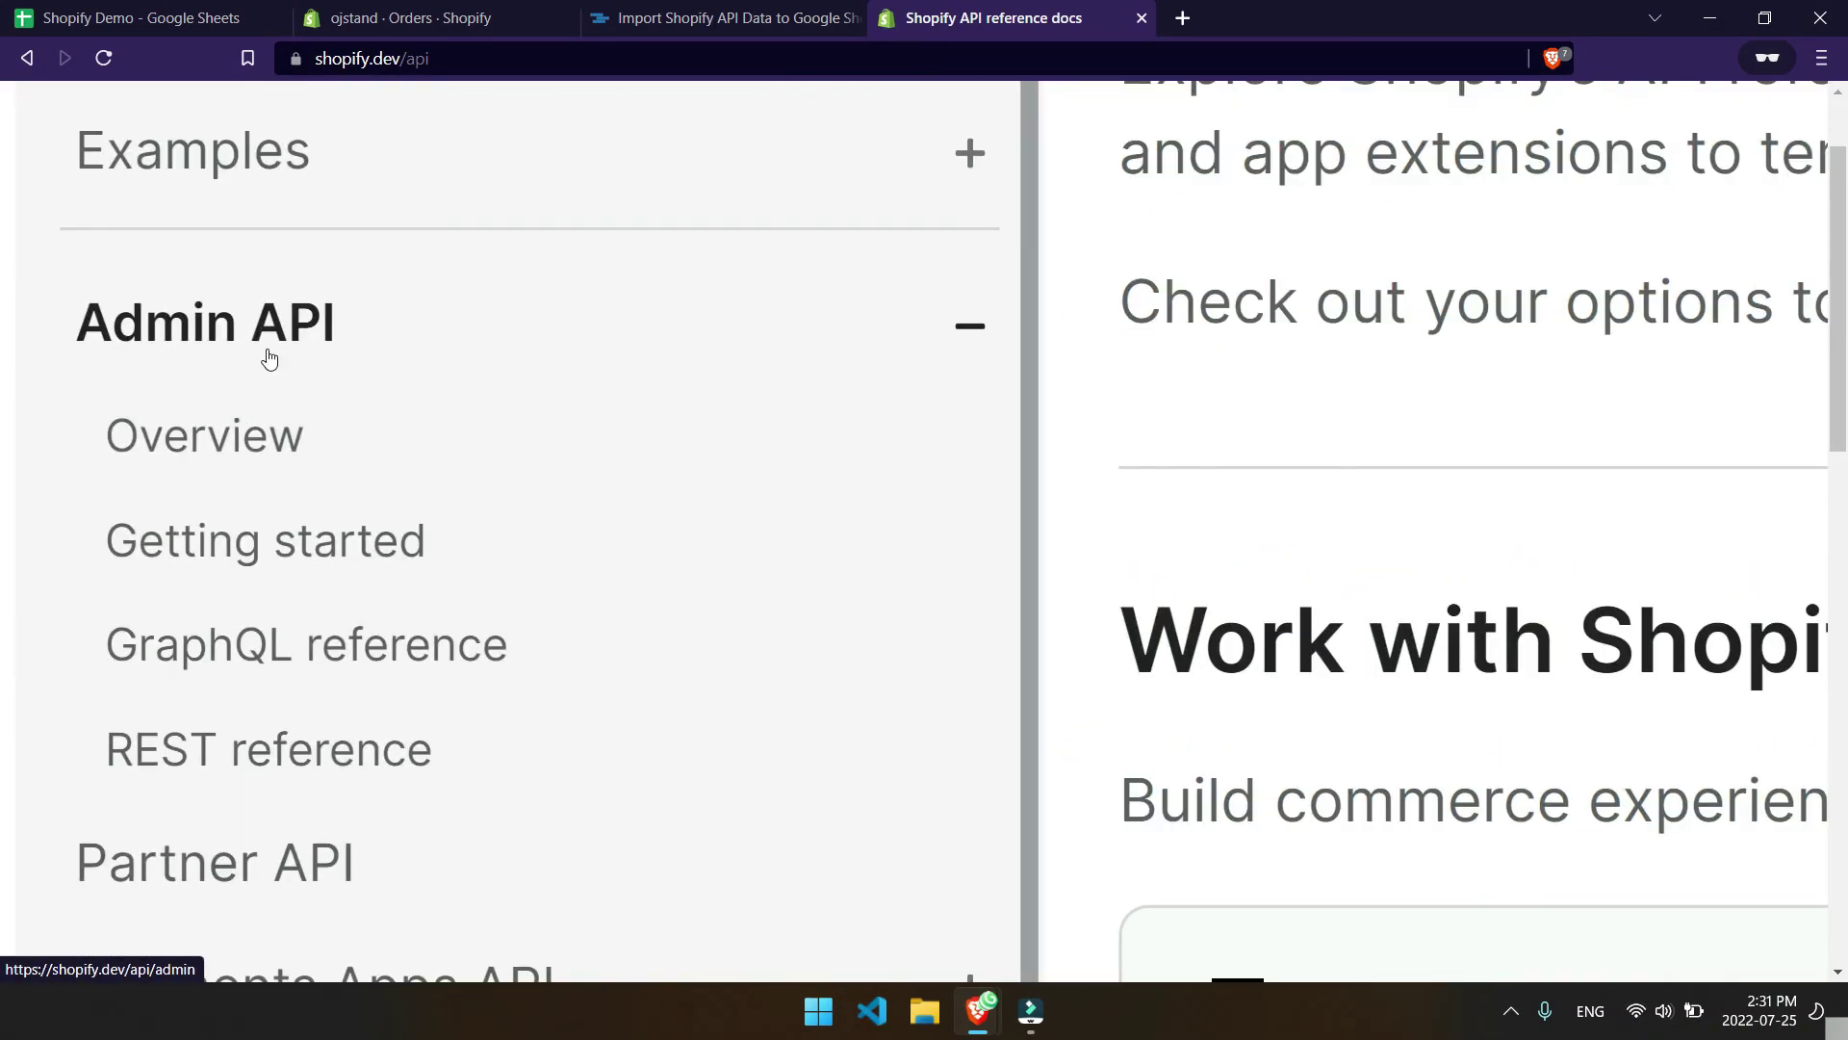
{"action": "left_click", "coordinate": [275, 751]}
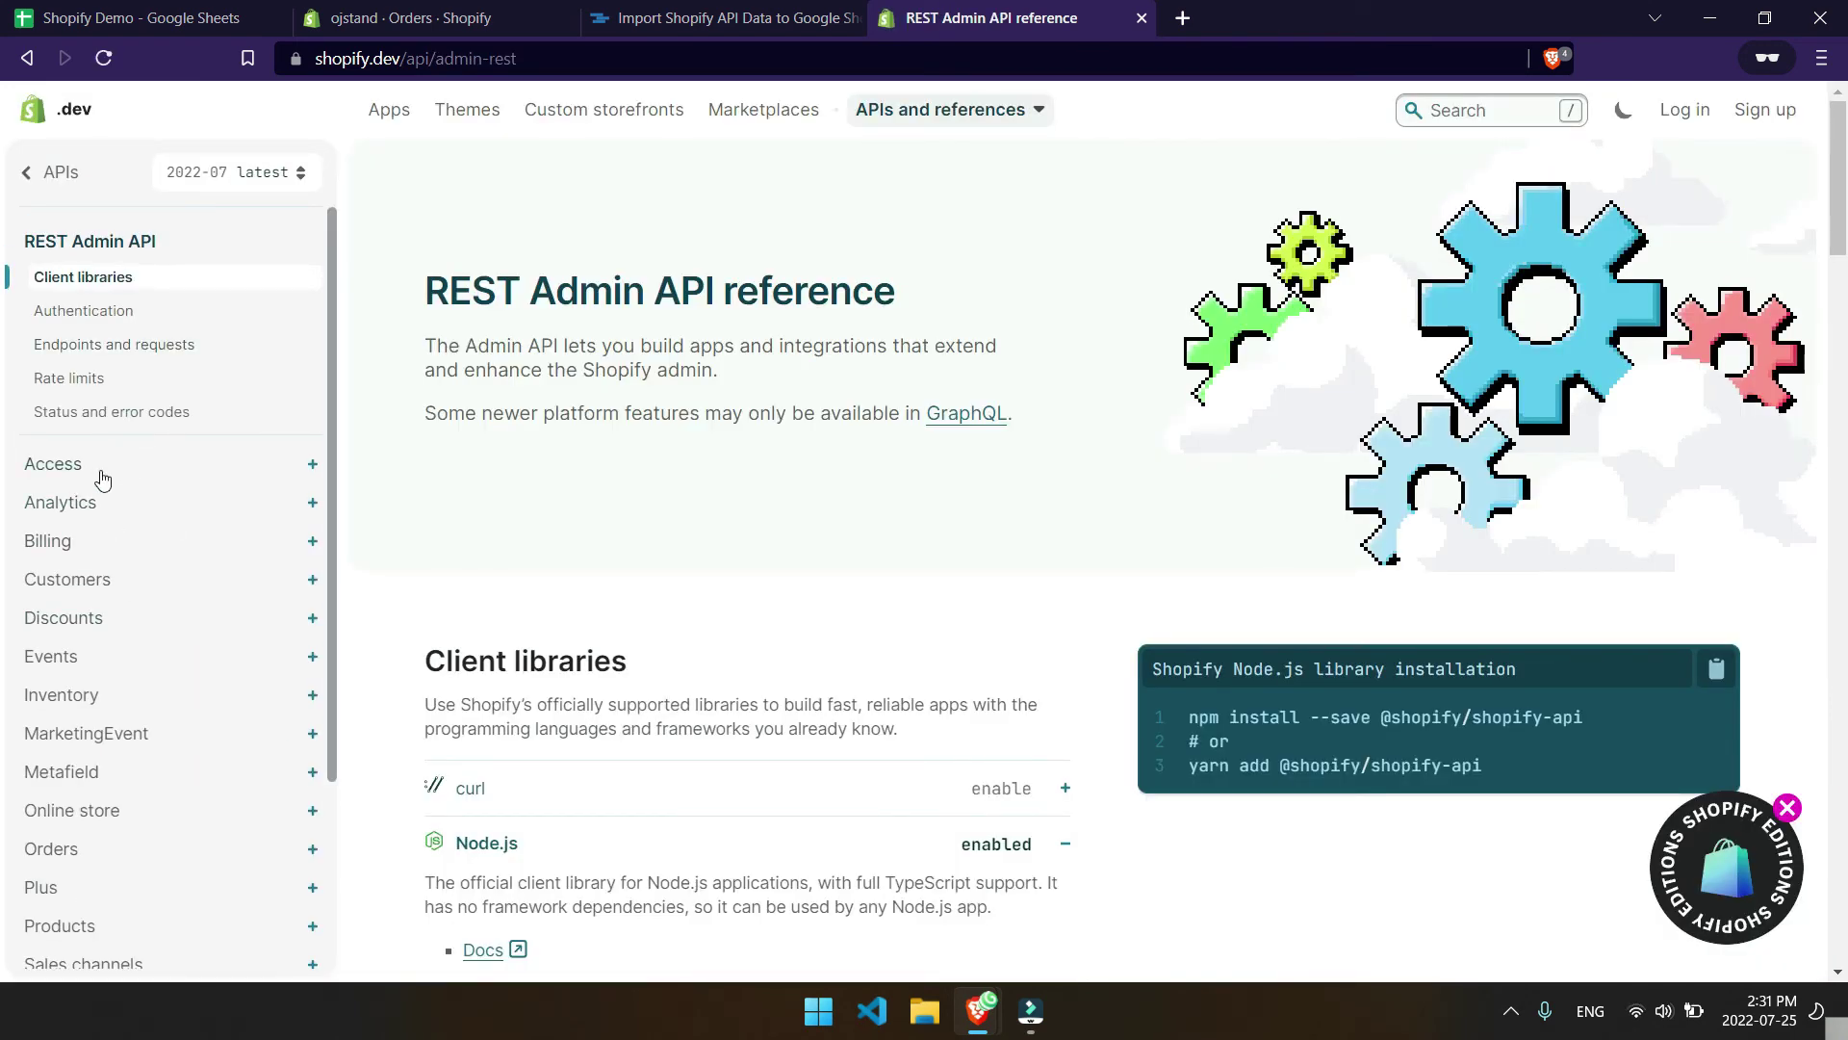
{"action": "scroll", "coordinate": [115, 494], "scroll_direction": "up", "scroll_amount": 6}
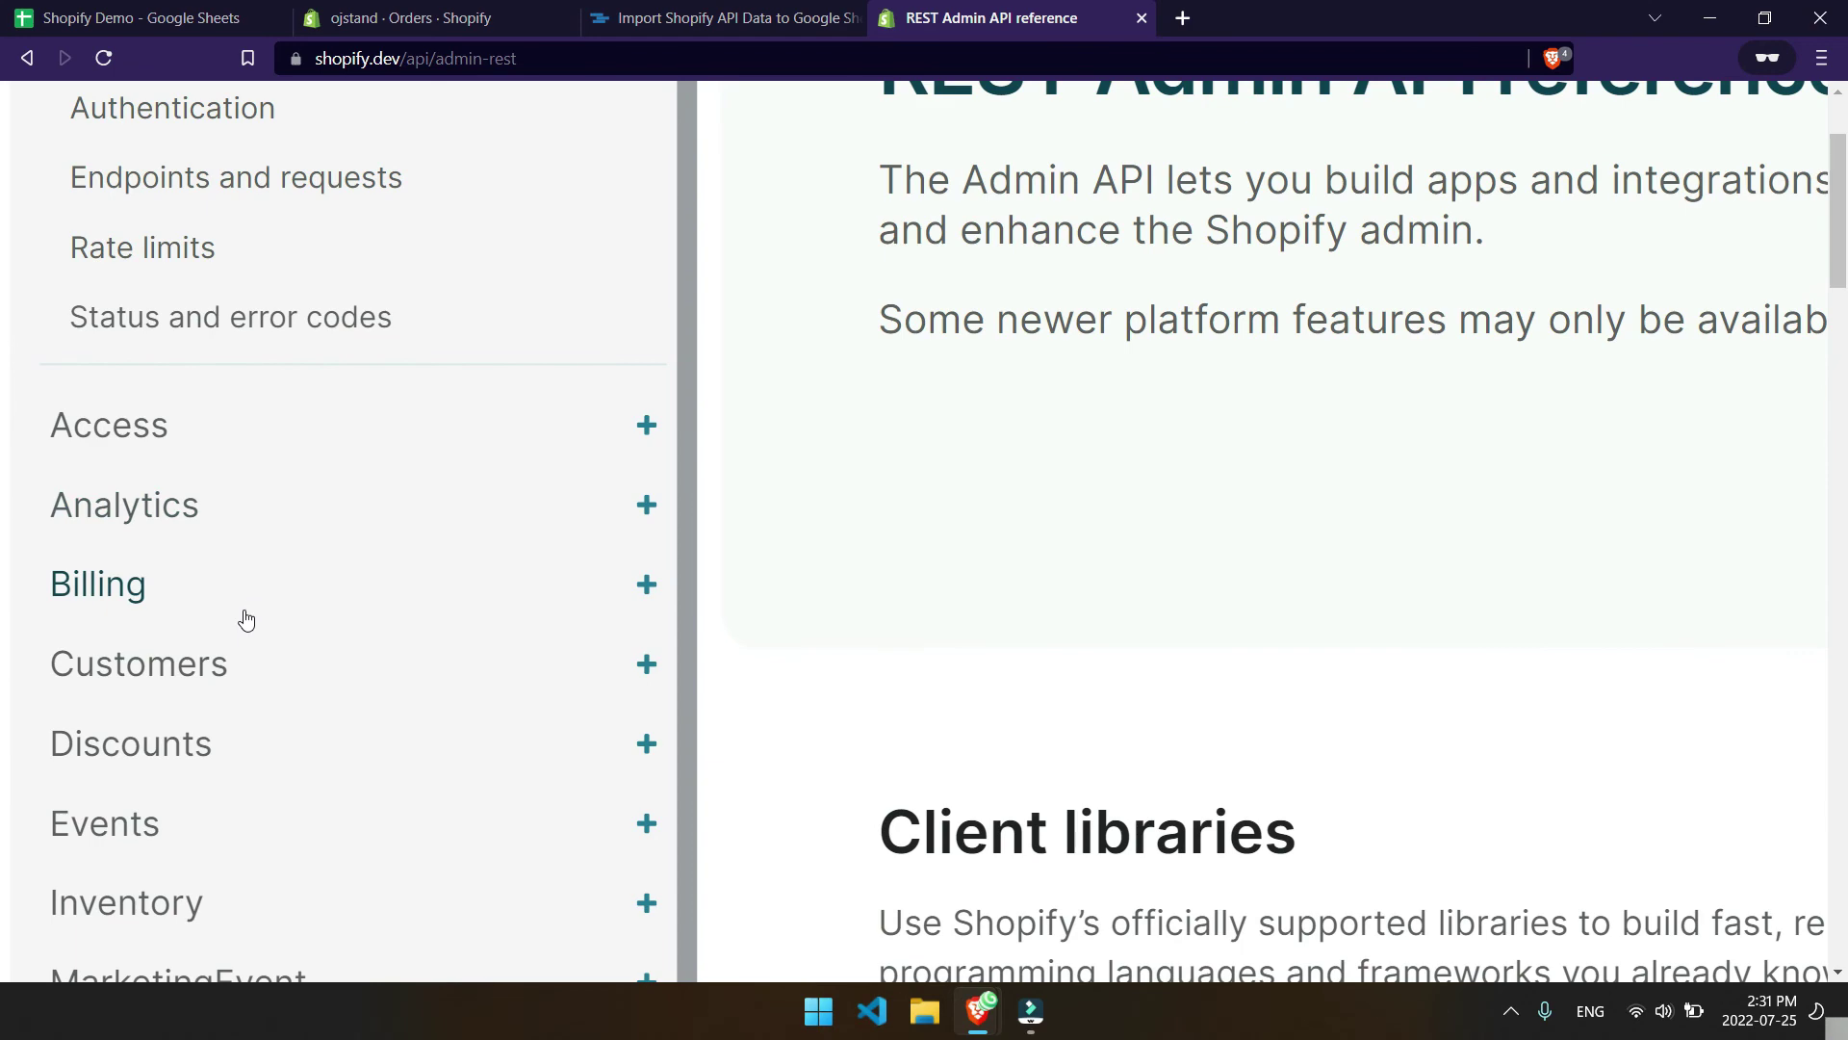
{"action": "scroll", "coordinate": [249, 611], "scroll_direction": "down", "scroll_amount": 5}
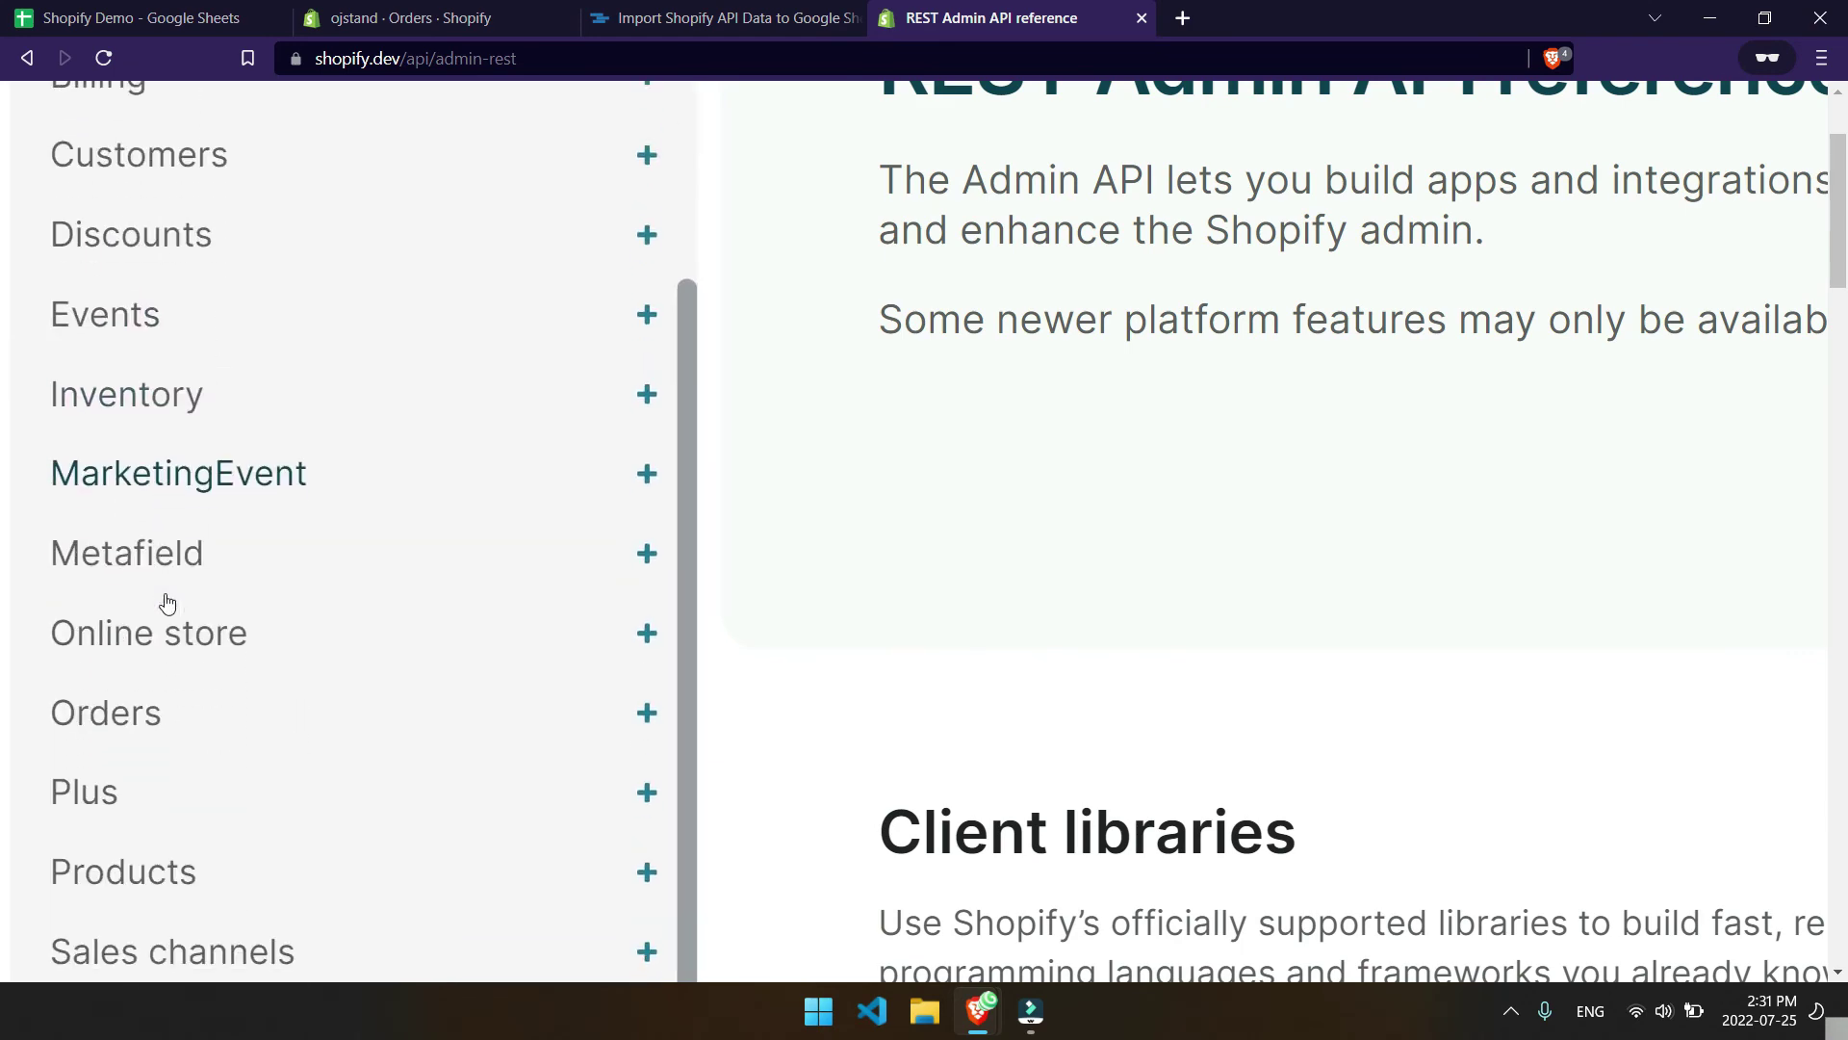
{"action": "scroll", "coordinate": [162, 768], "scroll_direction": "down", "scroll_amount": 4}
{"action": "scroll", "coordinate": [423, 710], "scroll_direction": "down", "scroll_amount": 5}
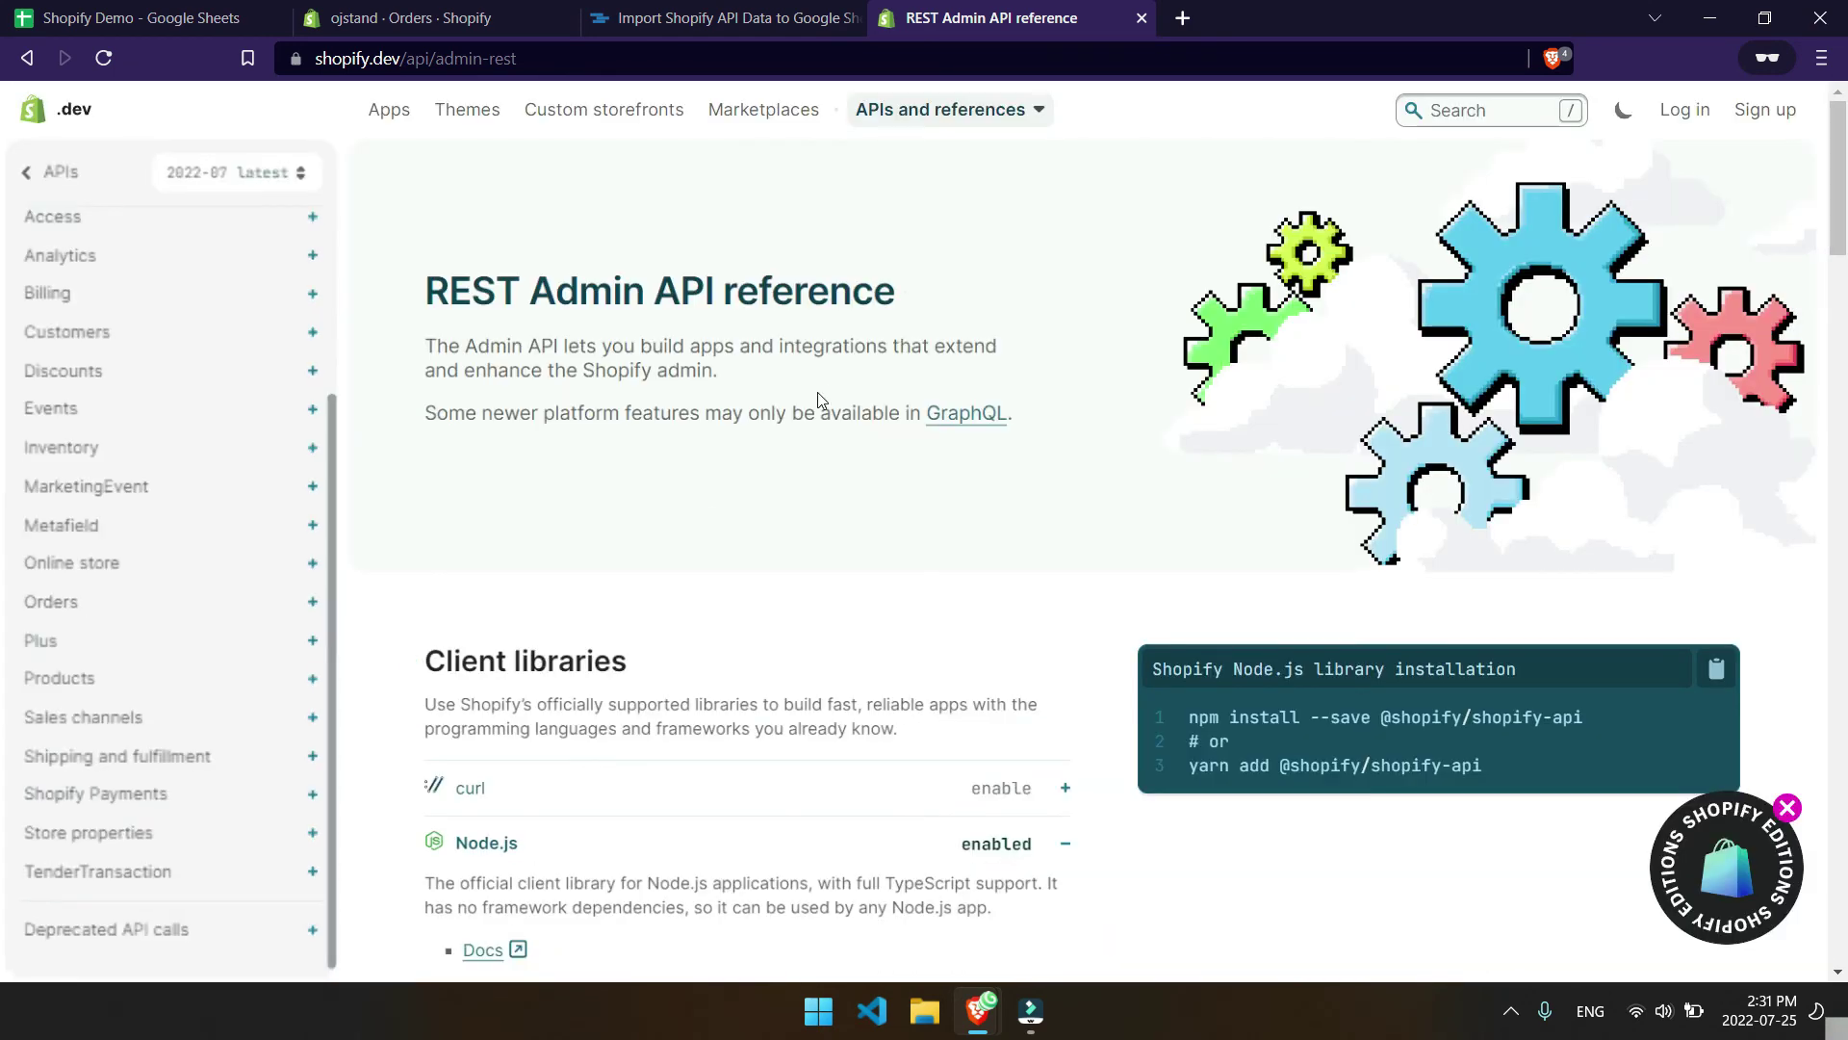
{"action": "left_click", "coordinate": [1143, 19]}
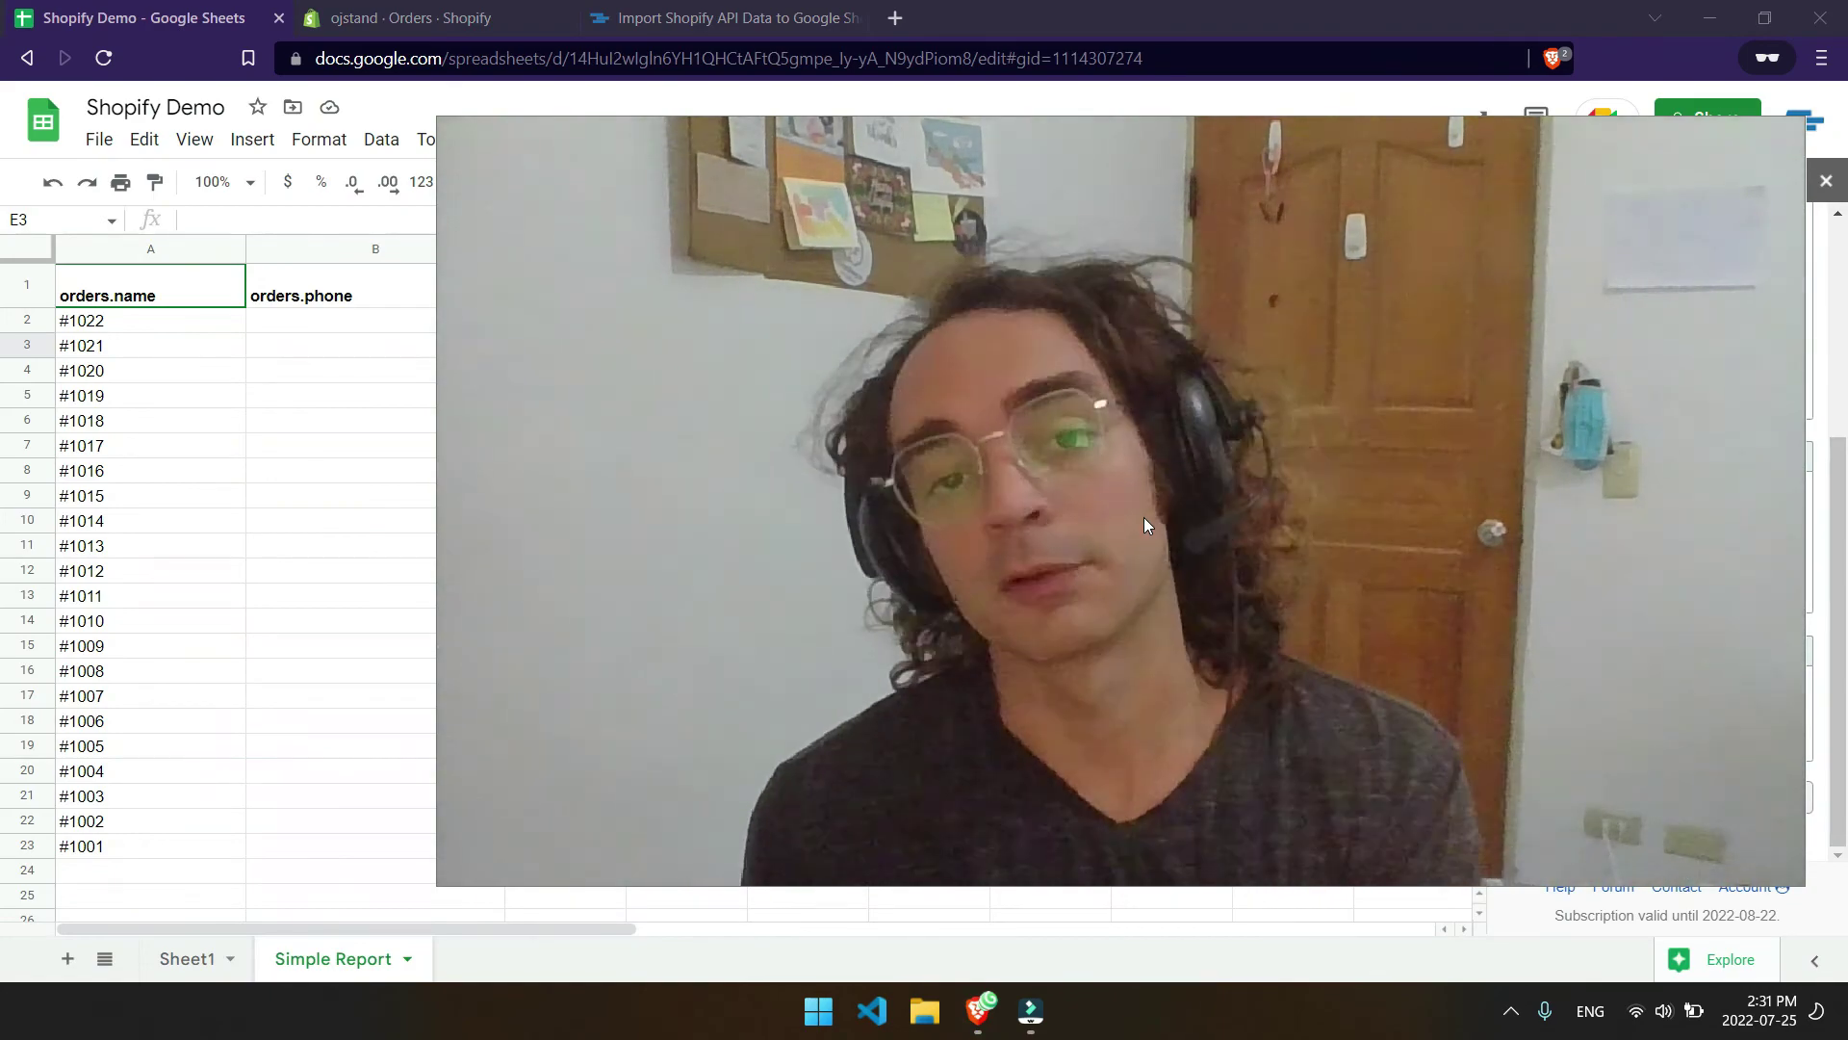